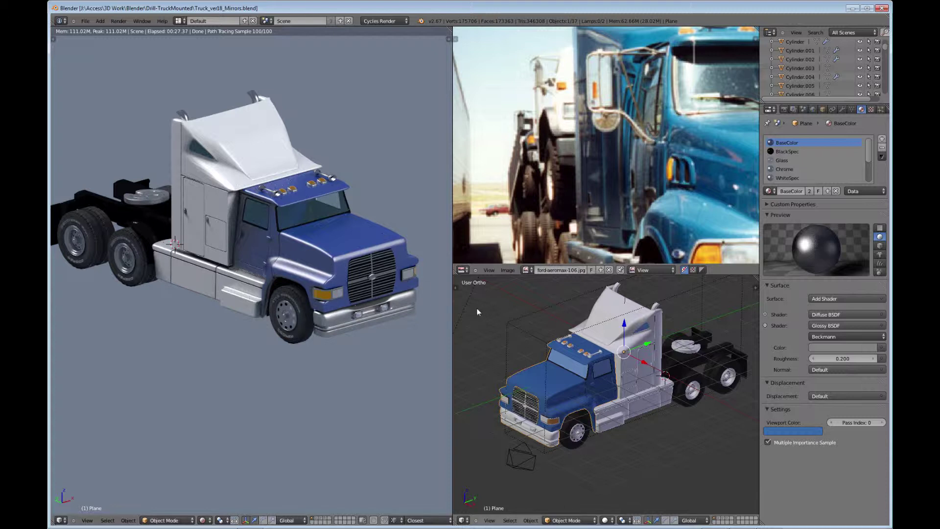
Delete the edge loop running lengthwise along the hood's upper side ridge in the cab mesh
{"action": "middle_click_drag", "start_coordinate": [545, 406], "coordinate": [571, 402]}
{"action": "scroll", "coordinate": [571, 398], "scroll_direction": "up", "scroll_amount": 6}
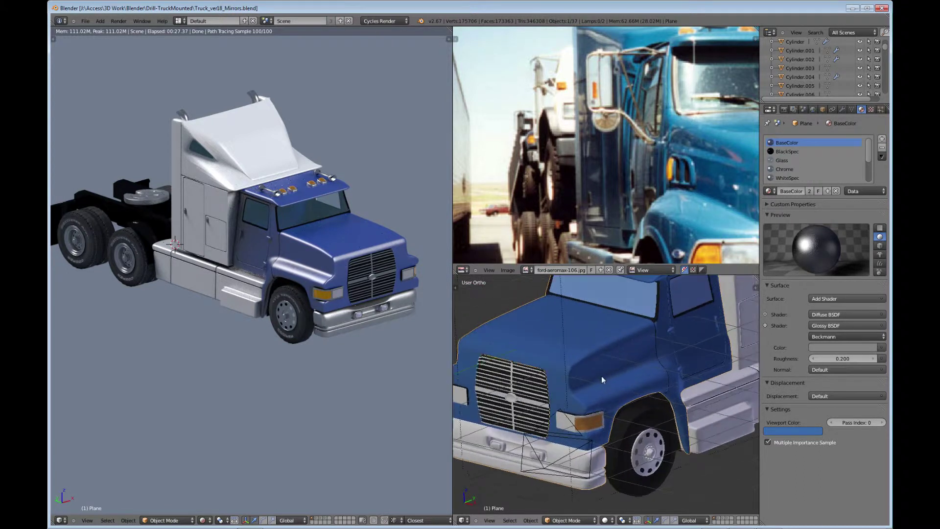
{"action": "key", "text": "Tab"}
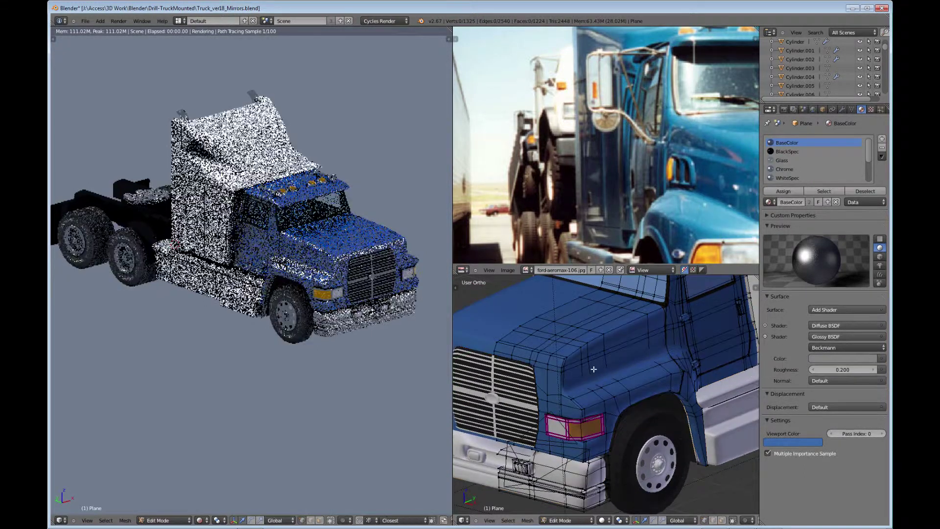
{"action": "scroll", "coordinate": [593, 369], "scroll_direction": "up", "scroll_amount": 2}
{"action": "middle_click_drag", "start_coordinate": [593, 369], "coordinate": [640, 412], "text": "shift"}
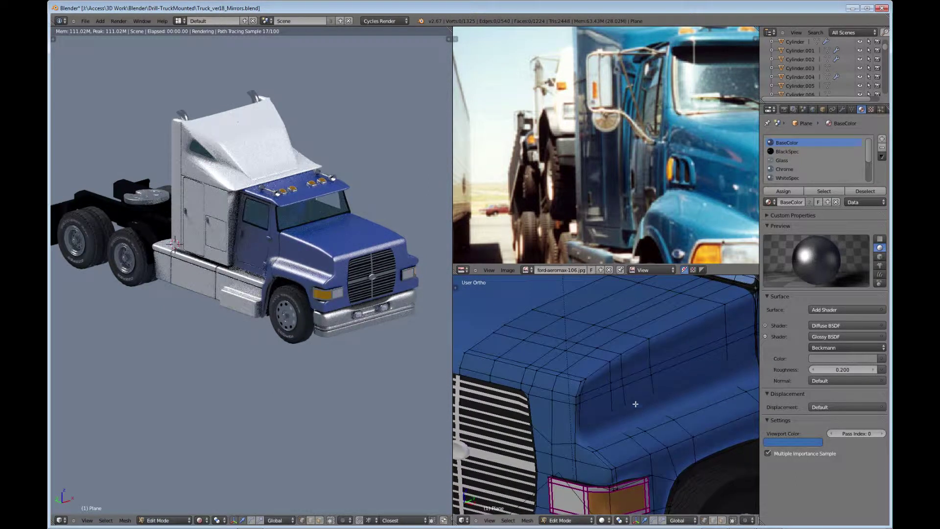
{"action": "right_click", "coordinate": [671, 329], "text": "alt"}
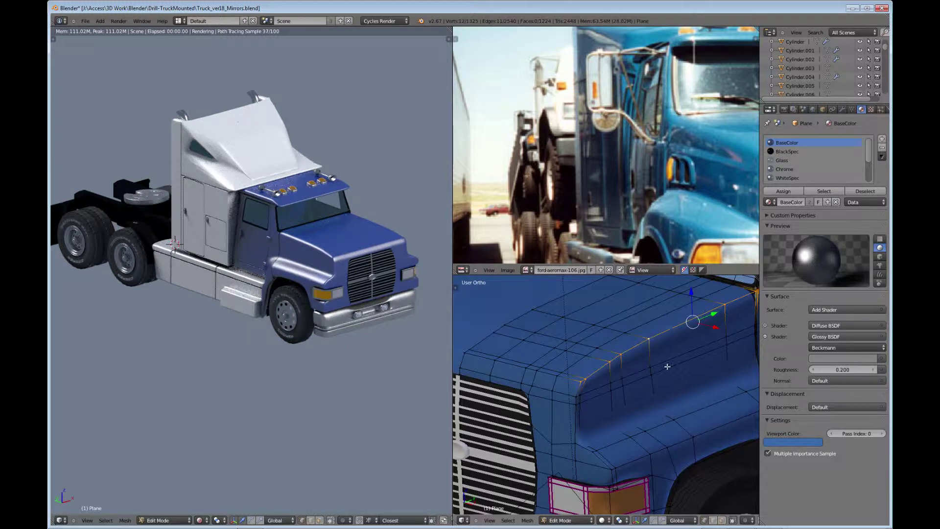
{"action": "scroll", "coordinate": [669, 366], "scroll_direction": "down", "scroll_amount": 2}
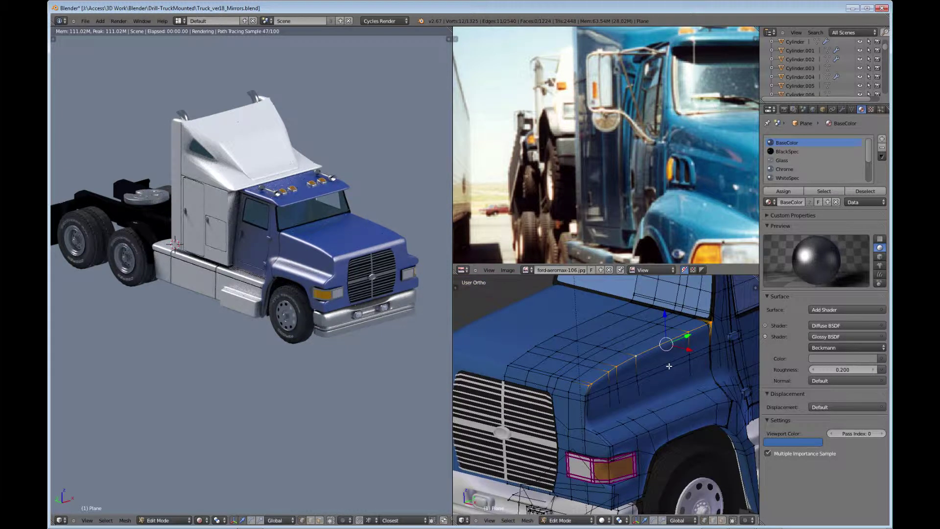
{"action": "key", "text": "x"}
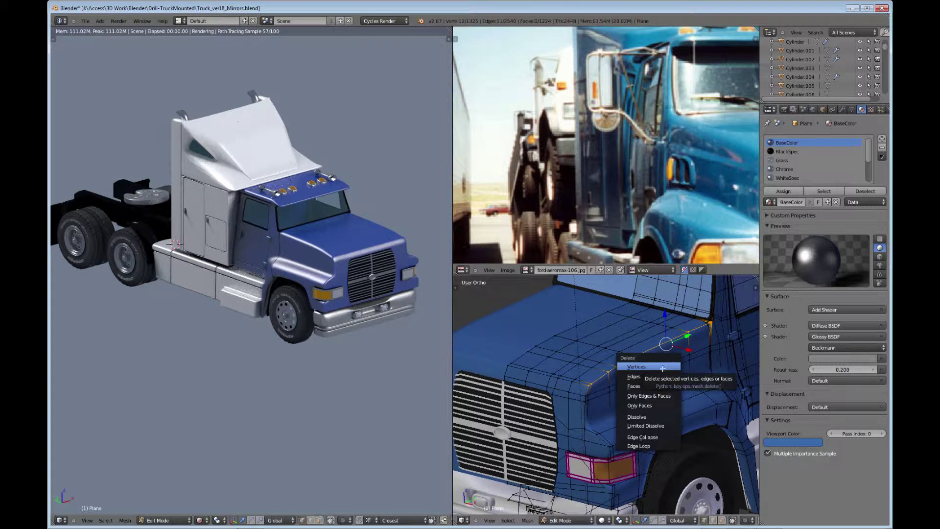
{"action": "left_click", "coordinate": [648, 447]}
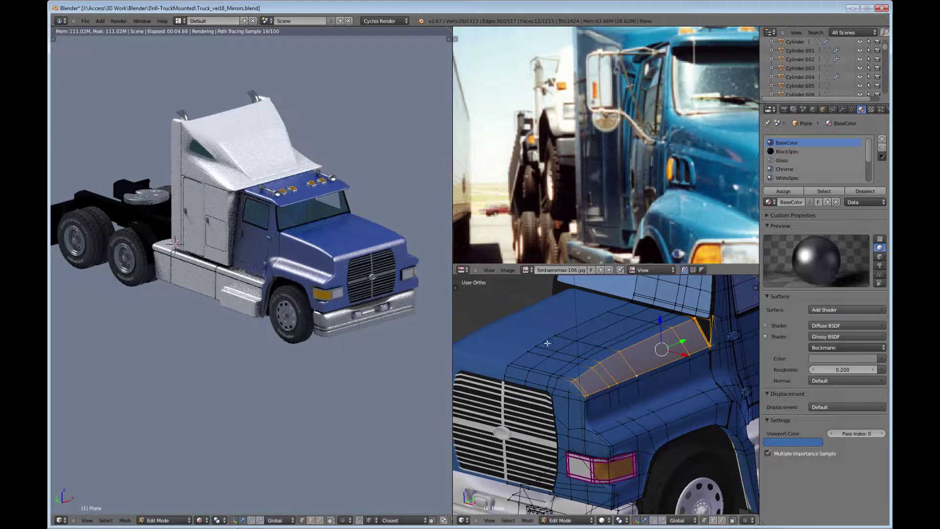
Delete the edge loop that crosses the hood's front just behind the grille and continues down through the headlight
{"action": "scroll", "coordinate": [572, 414], "scroll_direction": "up", "scroll_amount": 3}
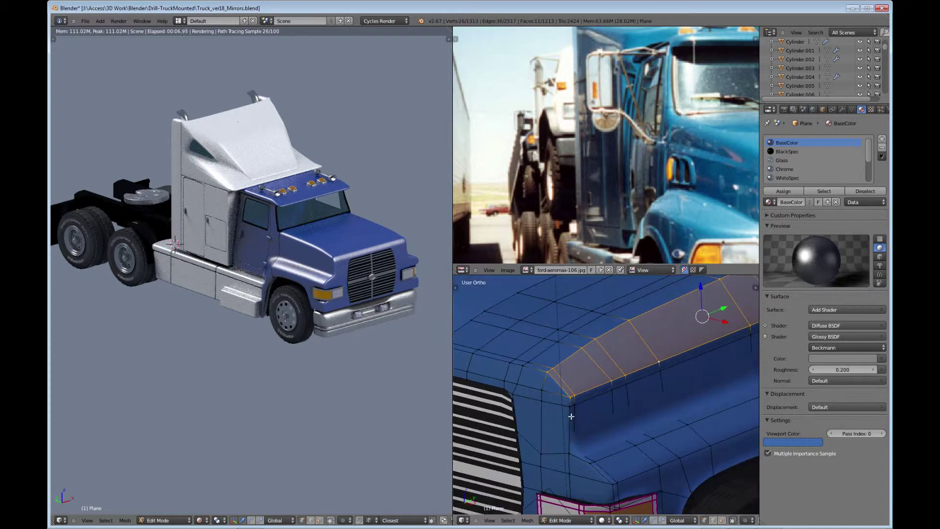
{"action": "middle_click_drag", "start_coordinate": [552, 422], "coordinate": [625, 427], "text": "shift"}
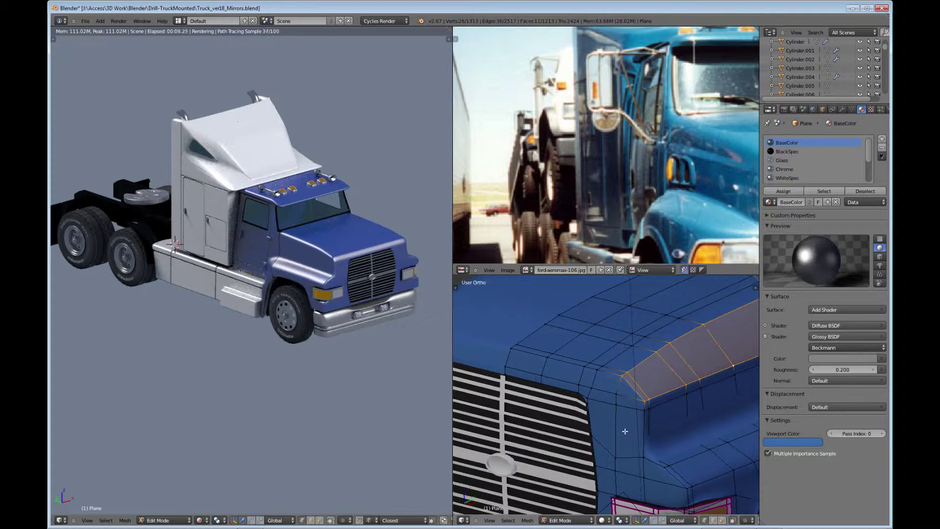
{"action": "scroll", "coordinate": [624, 430], "scroll_direction": "down", "scroll_amount": 2}
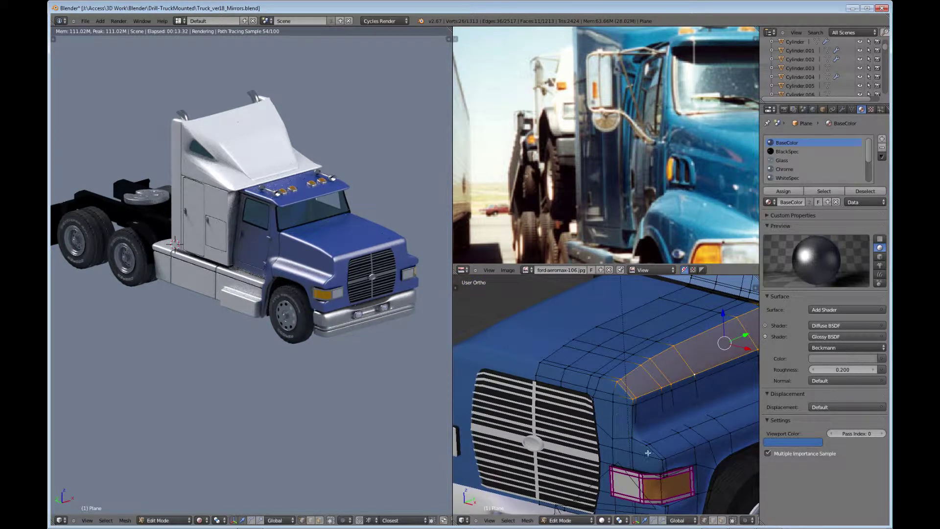
{"action": "middle_click_drag", "start_coordinate": [646, 486], "coordinate": [650, 409], "text": "shift"}
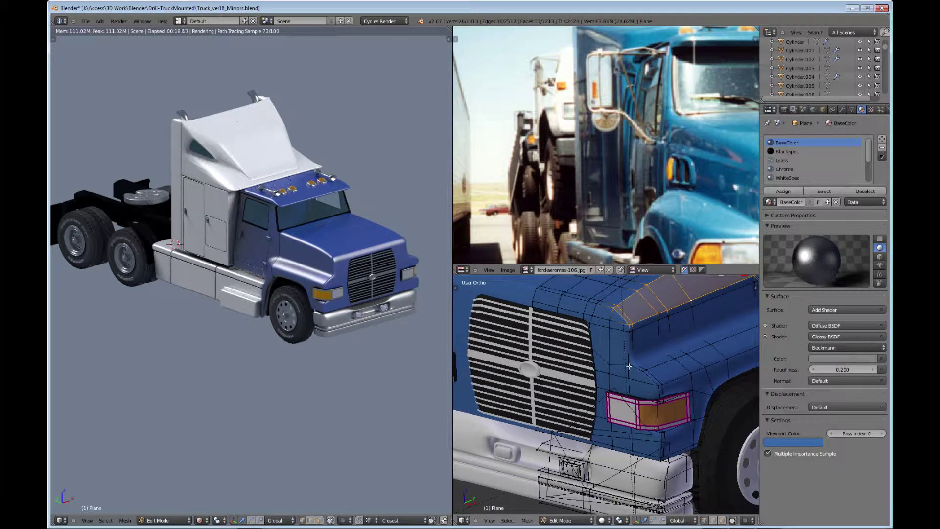
{"action": "middle_click_drag", "start_coordinate": [631, 364], "coordinate": [636, 419], "text": "shift"}
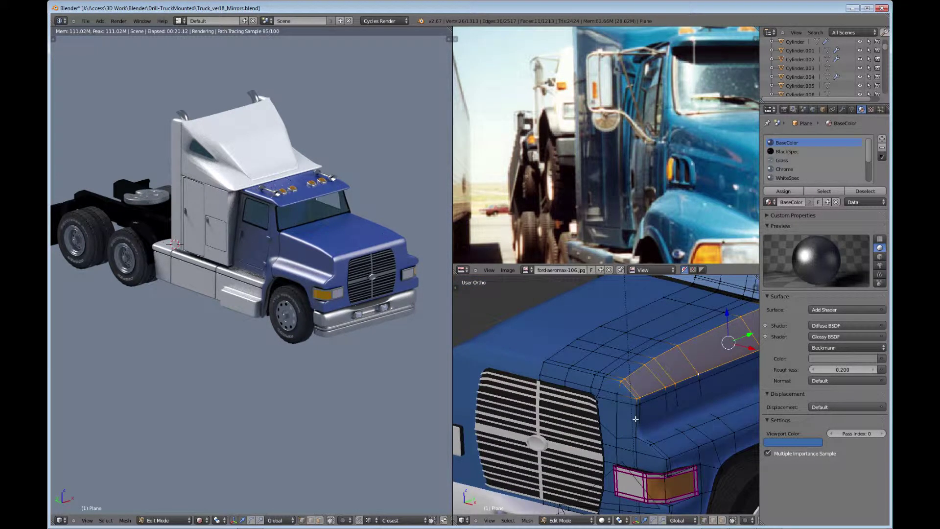
{"action": "scroll", "coordinate": [636, 419], "scroll_direction": "up", "scroll_amount": 3}
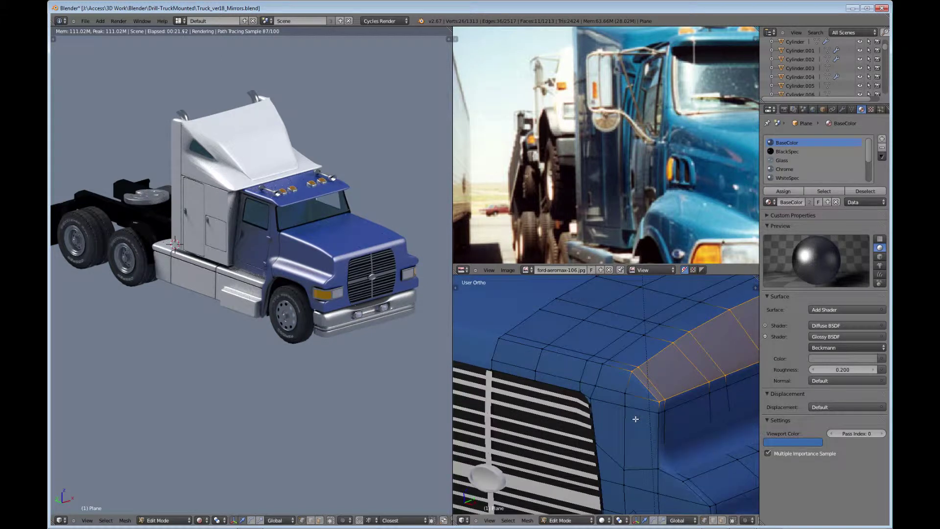
{"action": "right_click", "coordinate": [578, 351], "text": "alt"}
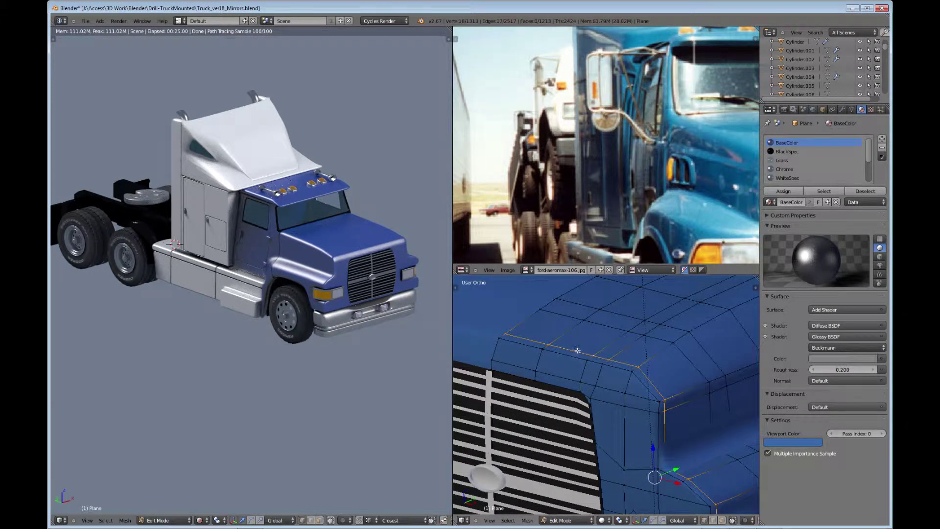
{"action": "scroll", "coordinate": [578, 350], "scroll_direction": "down", "scroll_amount": 3}
{"action": "key", "text": "x"}
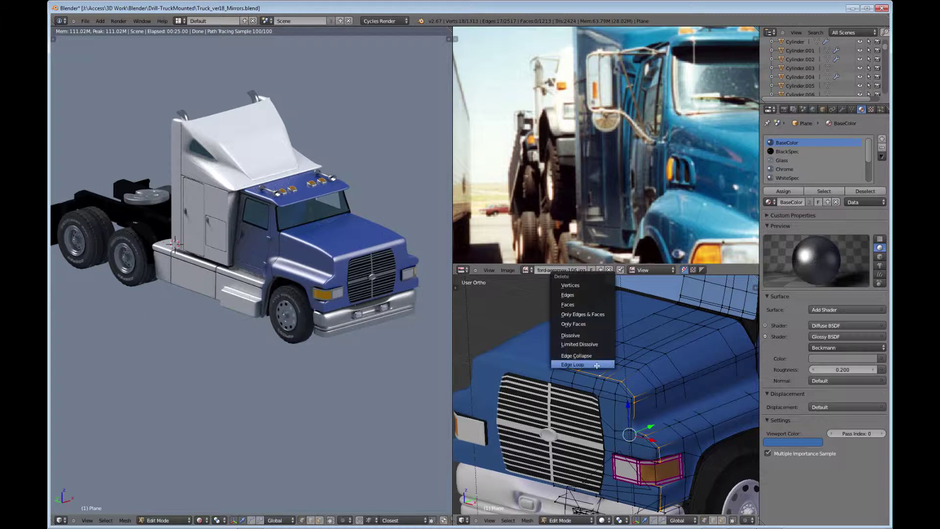
{"action": "left_click", "coordinate": [597, 365]}
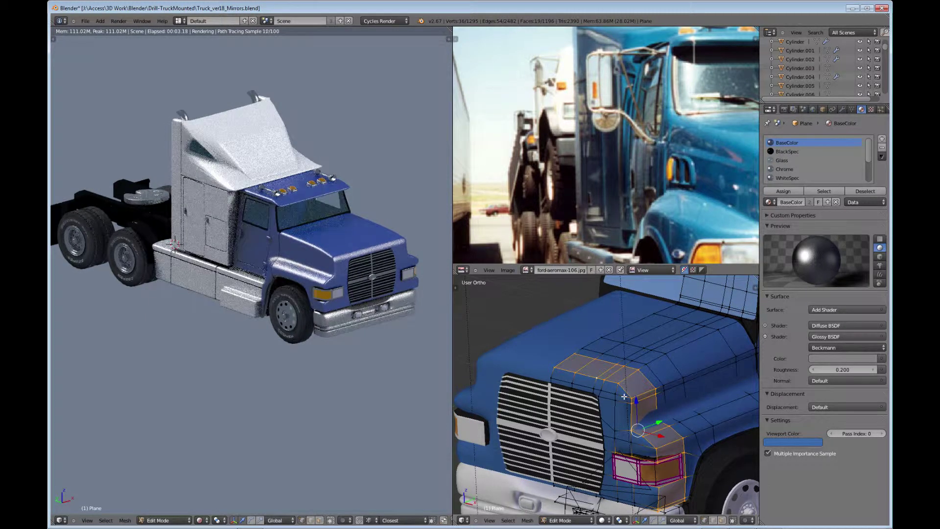
Leave mesh editing and examine the hood's softened front and side in the rendered view from the opposite front corner
{"action": "middle_click_drag", "start_coordinate": [660, 403], "coordinate": [547, 440], "text": "shift"}
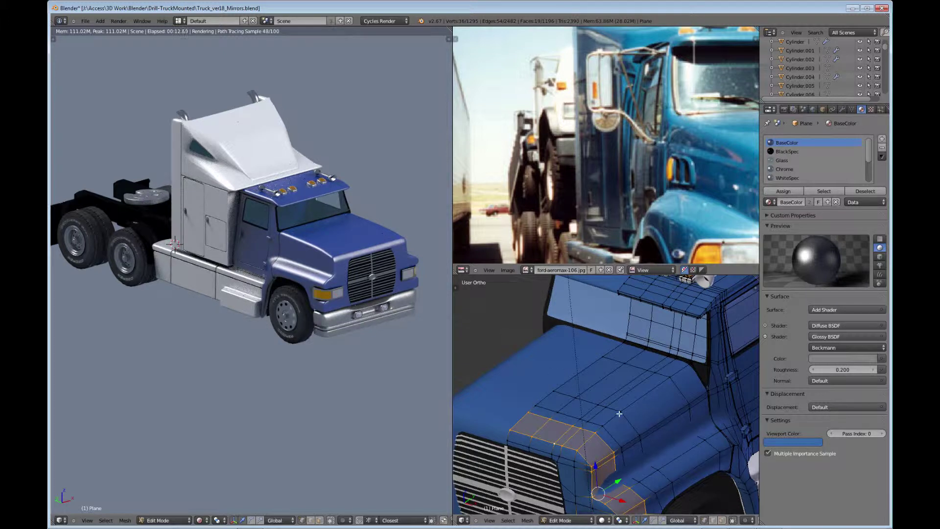
{"action": "key", "text": "Tab"}
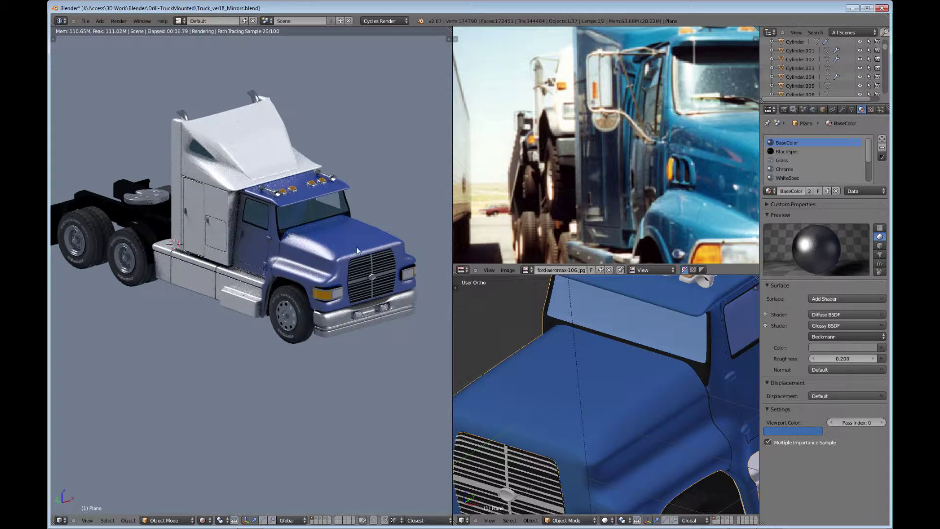
{"action": "middle_click_drag", "start_coordinate": [382, 266], "coordinate": [307, 339]}
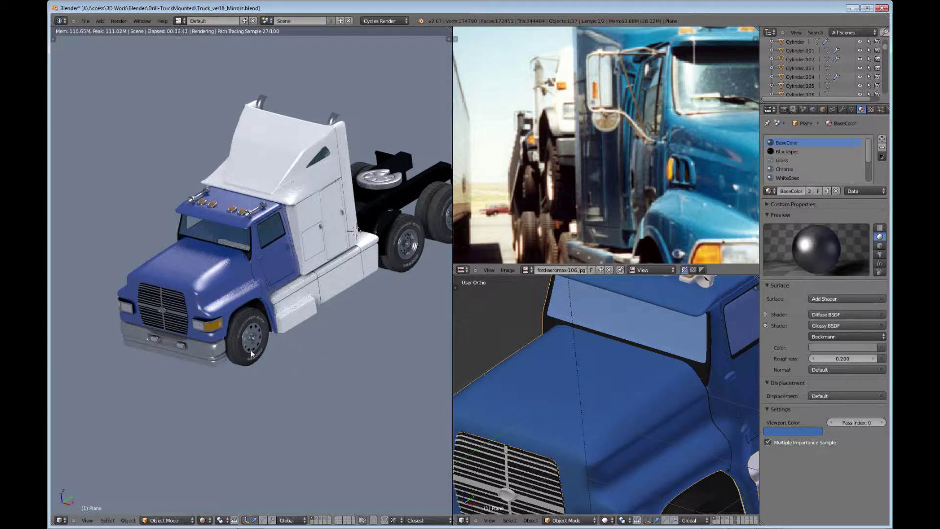
{"action": "middle_click_drag", "start_coordinate": [205, 345], "coordinate": [207, 342]}
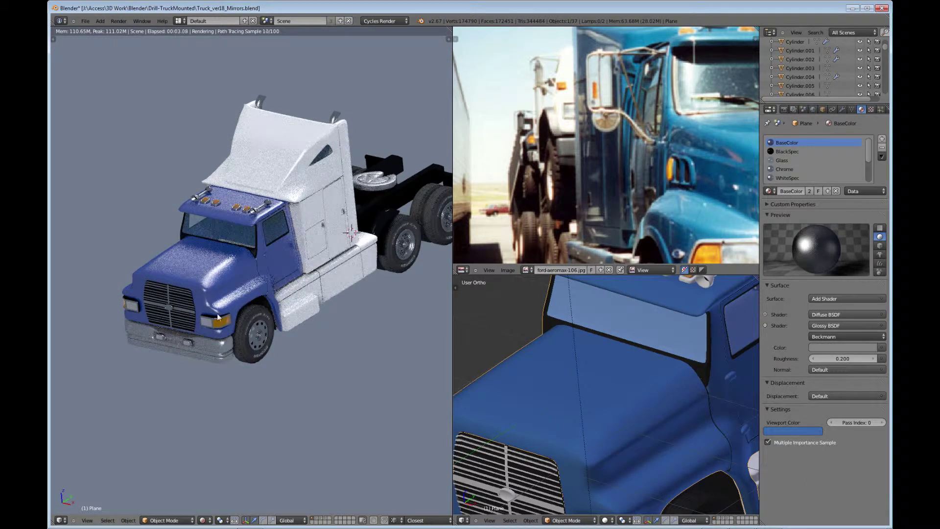
Try deleting the short edge loop that borders the hood's front edge above the grille and runs down its corner
{"action": "key", "text": "Tab"}
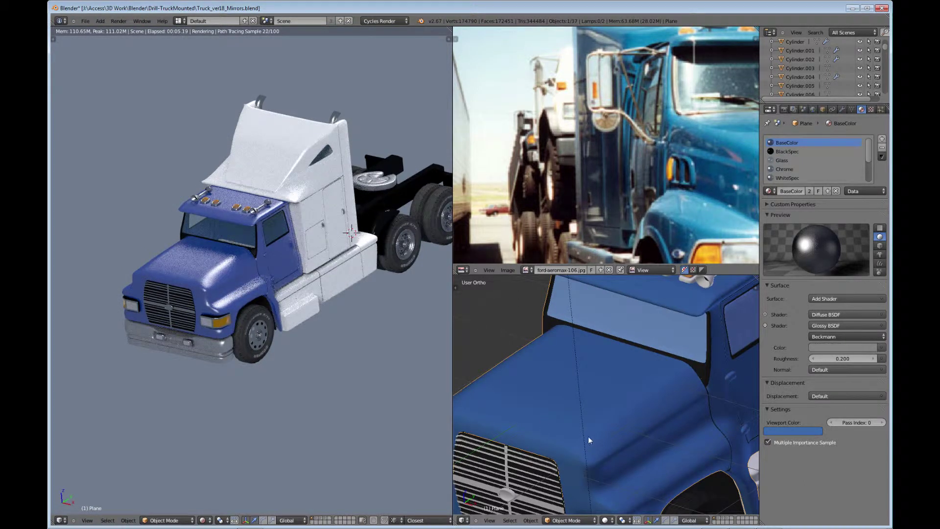
{"action": "middle_click_drag", "start_coordinate": [600, 443], "coordinate": [605, 482]}
{"action": "scroll", "coordinate": [599, 464], "scroll_direction": "up", "scroll_amount": 2}
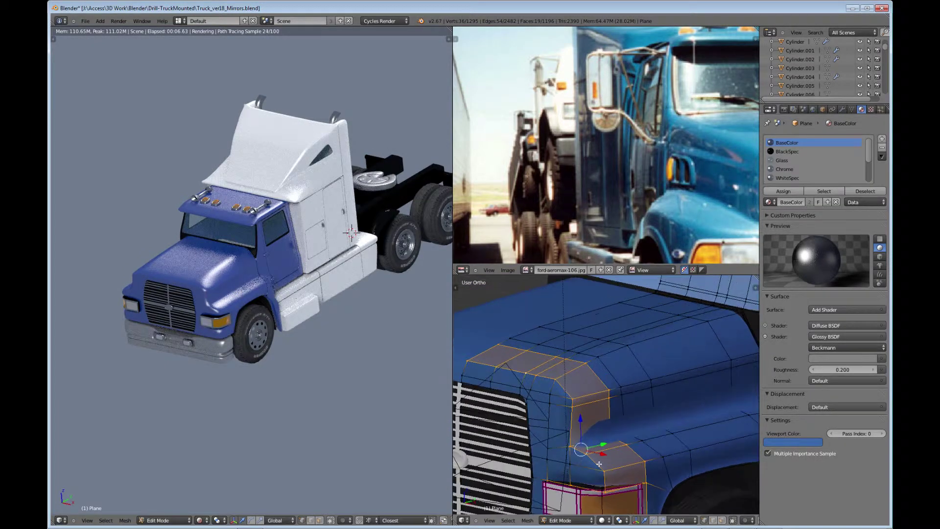
{"action": "right_click", "coordinate": [564, 387], "text": "alt"}
{"action": "scroll", "coordinate": [569, 391], "scroll_direction": "down", "scroll_amount": 3}
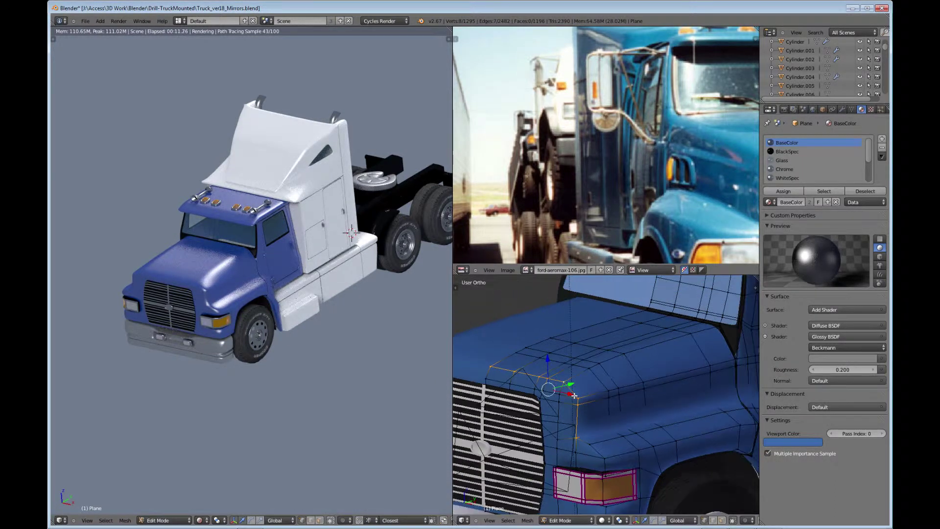
{"action": "key", "text": "x"}
{"action": "left_click", "coordinate": [569, 398]}
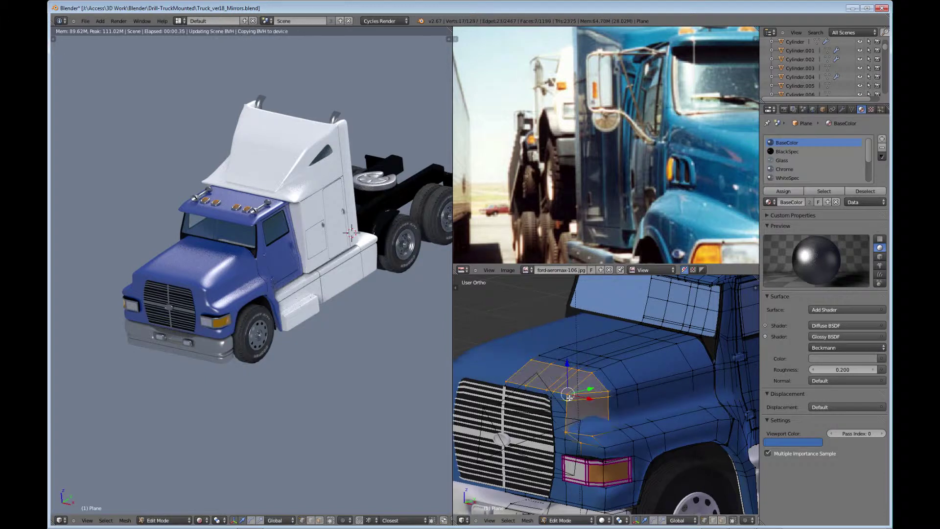
Check the hood's front corner in the closer render, and undo the last edge loop deletion
{"action": "key", "text": "Tab"}
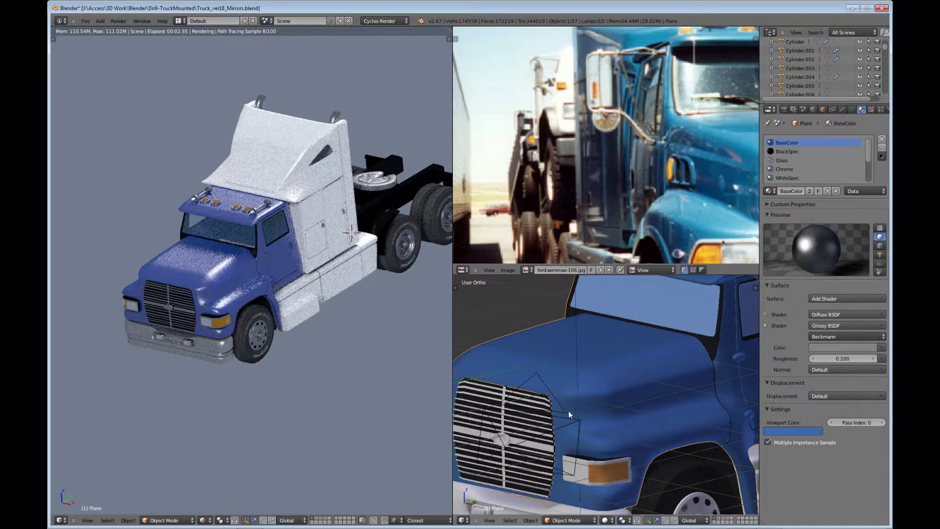
{"action": "scroll", "coordinate": [230, 340], "scroll_direction": "up", "scroll_amount": 3}
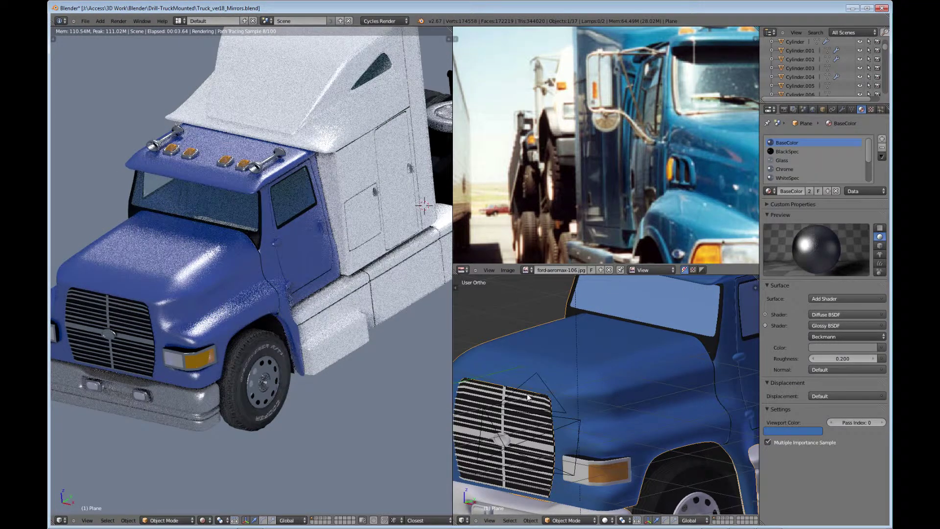
{"action": "scroll", "coordinate": [528, 397], "scroll_direction": "down", "scroll_amount": 2}
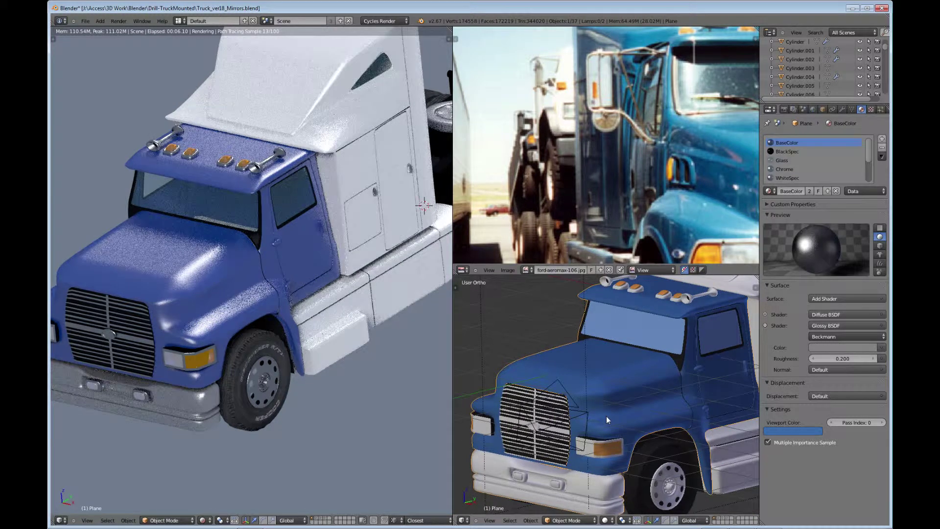
{"action": "key", "text": "Tab"}
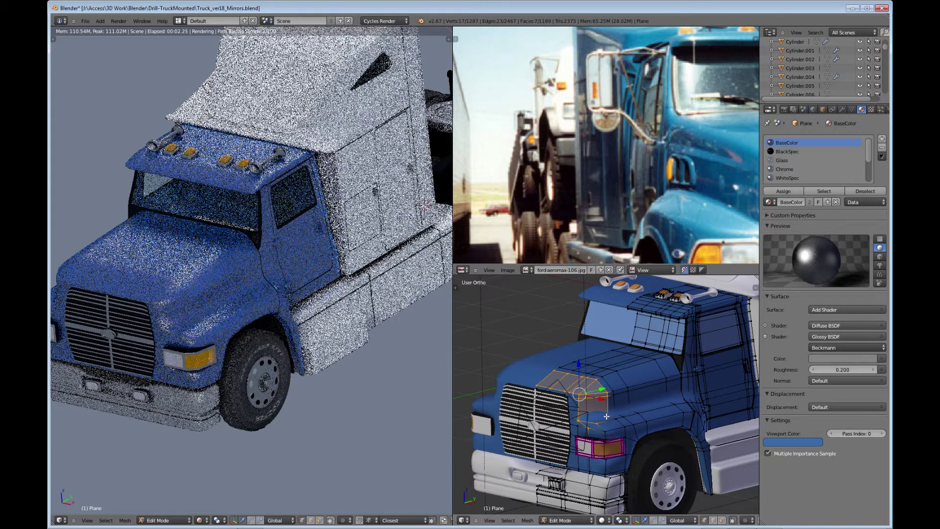
{"action": "scroll", "coordinate": [610, 415], "scroll_direction": "up", "scroll_amount": 3}
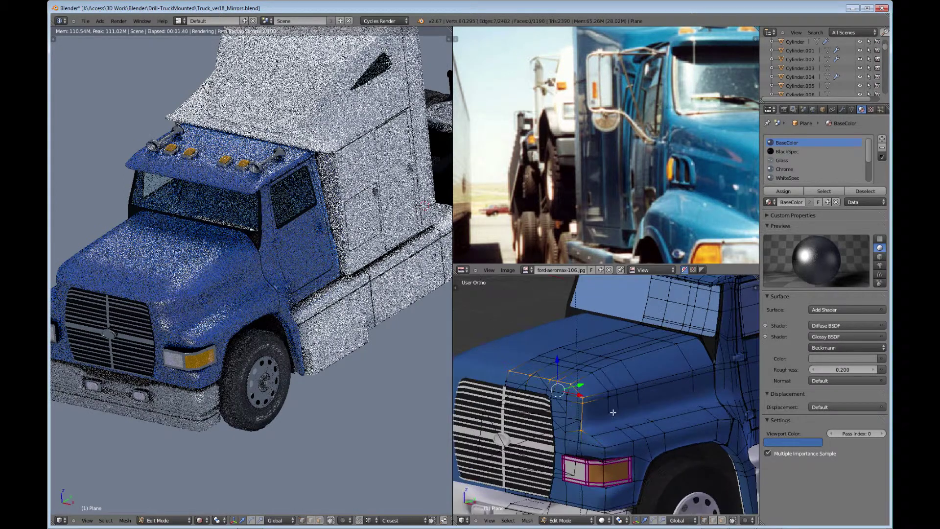
Examine the hood's front corner and remaining edge loops, comparing the smoothed surface with the editable mesh
{"action": "scroll", "coordinate": [614, 413], "scroll_direction": "up", "scroll_amount": 2}
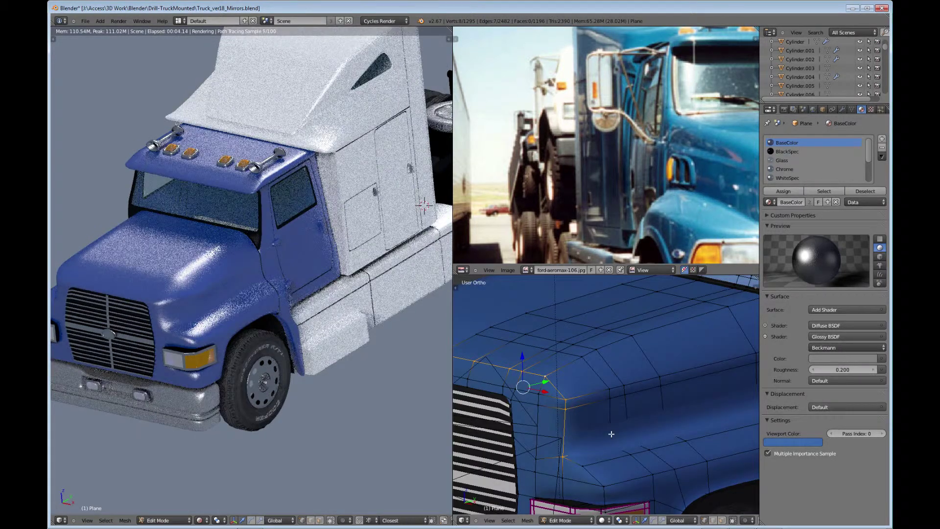
{"action": "scroll", "coordinate": [614, 449], "scroll_direction": "down", "scroll_amount": 2}
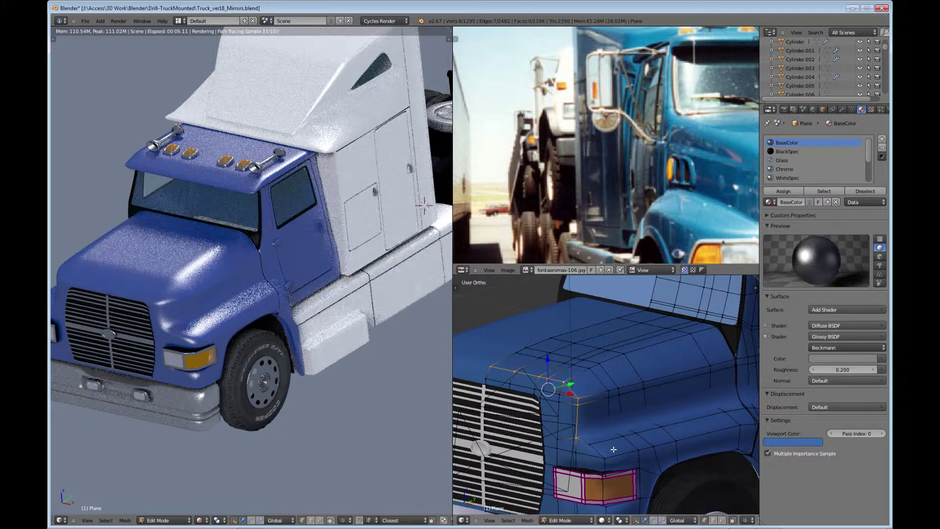
{"action": "scroll", "coordinate": [614, 450], "scroll_direction": "down", "scroll_amount": 1}
{"action": "key", "text": "Tab"}
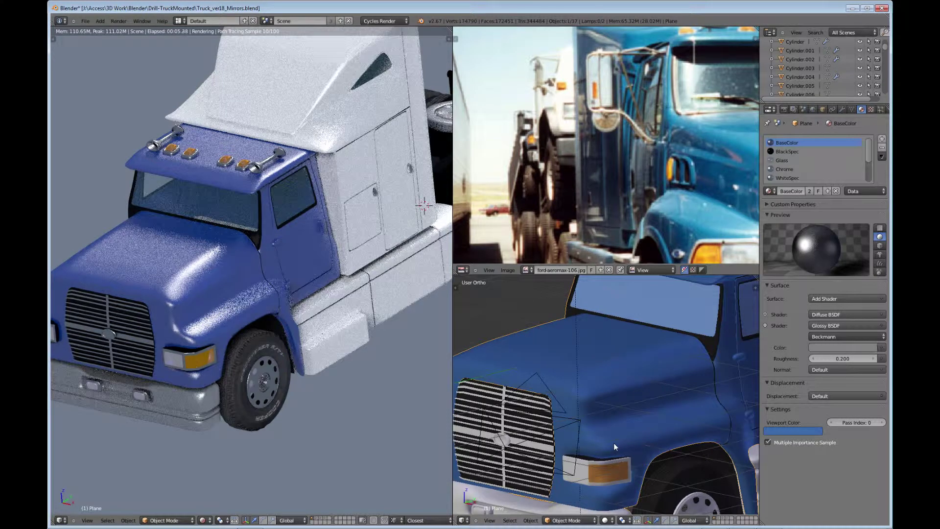
{"action": "key", "text": "Tab"}
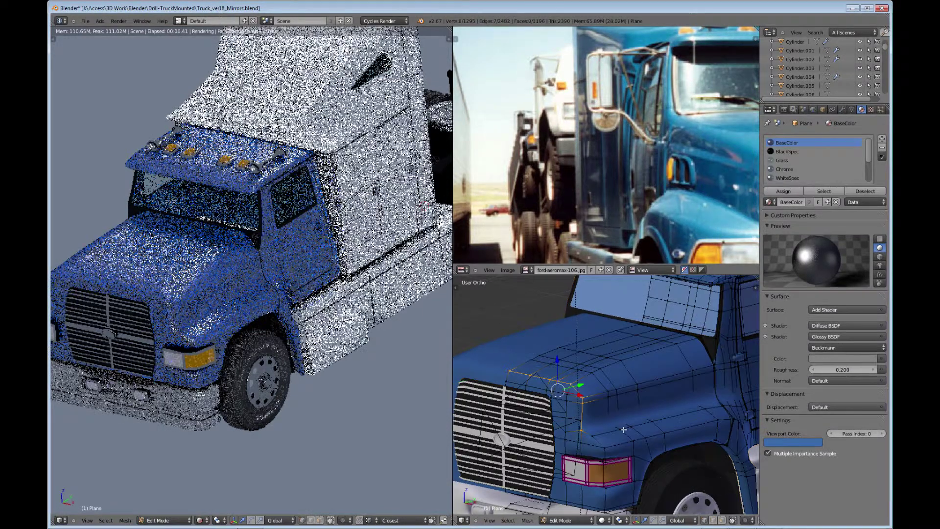
{"action": "middle_click_drag", "start_coordinate": [629, 419], "coordinate": [623, 431]}
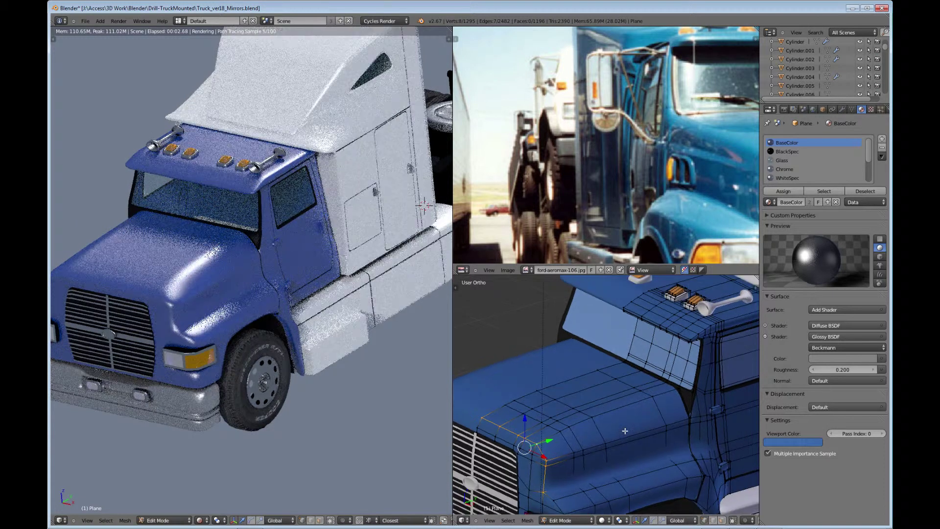
{"action": "middle_click_drag", "start_coordinate": [620, 384], "coordinate": [630, 359]}
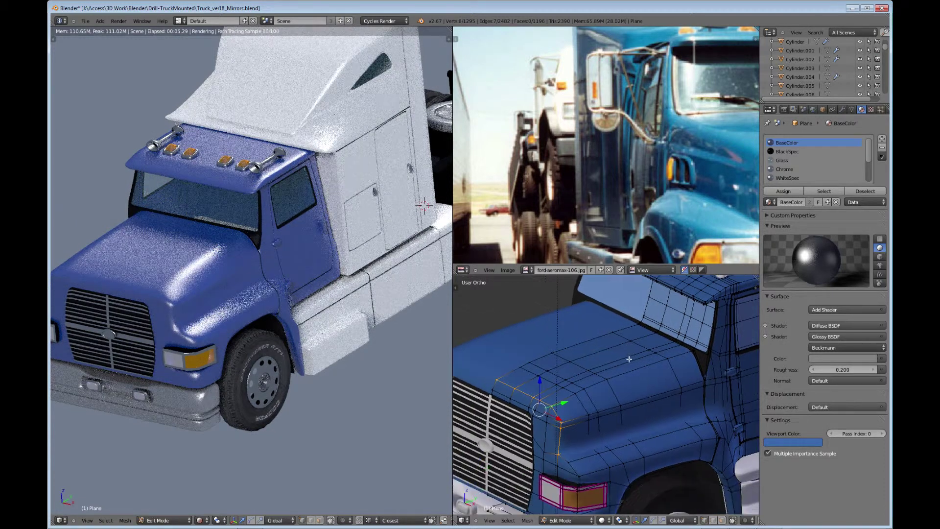
Try sliding the short edge loop bordering the hood's front edge farther back, check the smoothed result, and undo the slide
{"action": "key", "text": "ctrl+e"}
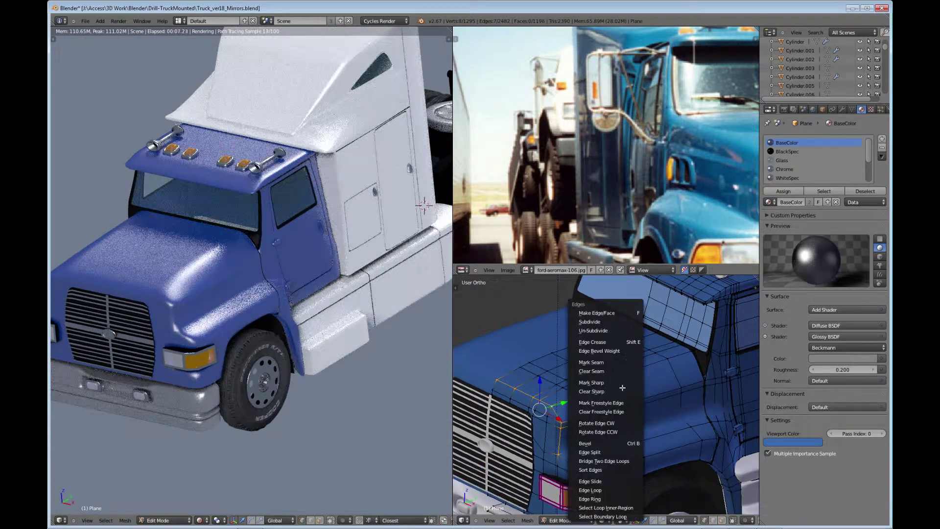
{"action": "left_click", "coordinate": [591, 482]}
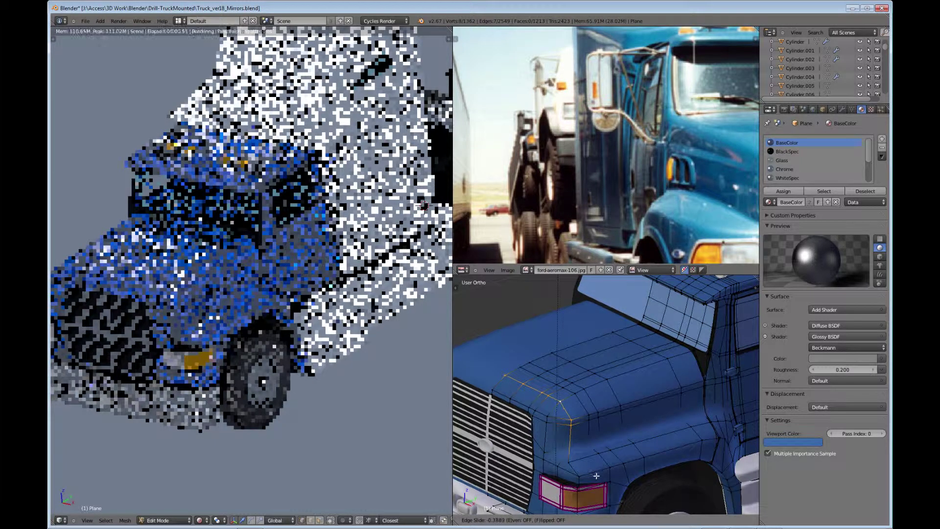
{"action": "left_click", "coordinate": [597, 474]}
{"action": "key", "text": "Tab"}
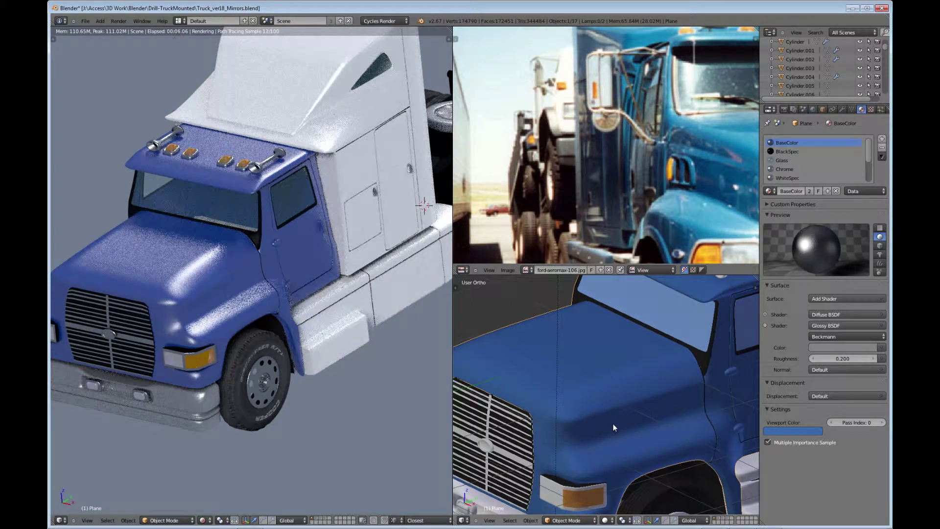
{"action": "key", "text": "Tab"}
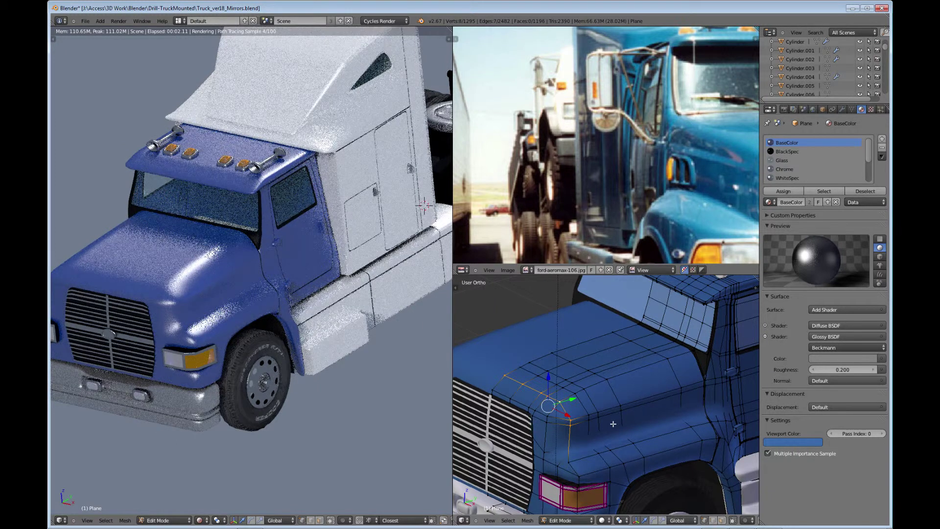
{"action": "key", "text": "ctrl+z"}
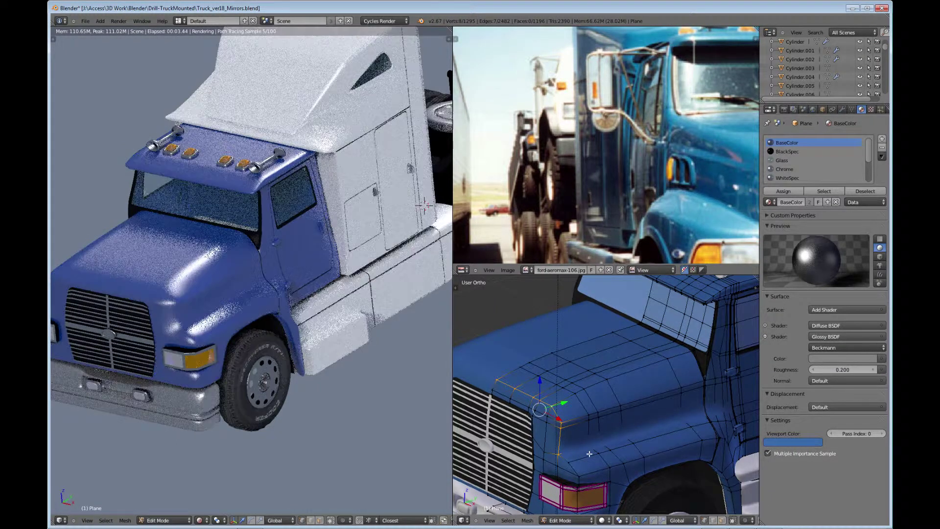
Cut a new edge loop just behind the hood's front edge, running down past the headlight, and check the smoothed surface
{"action": "key", "text": "ctrl+r"}
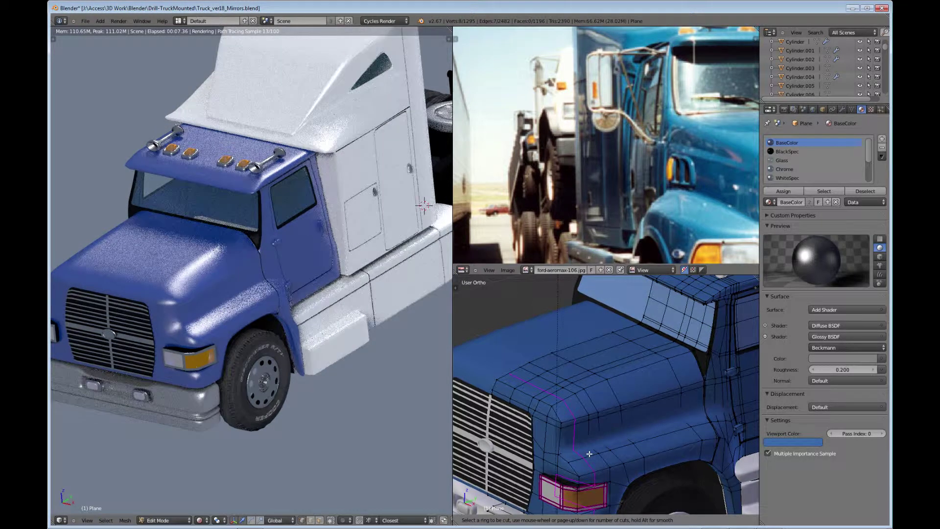
{"action": "left_click", "coordinate": [589, 454]}
{"action": "left_click", "coordinate": [590, 454]}
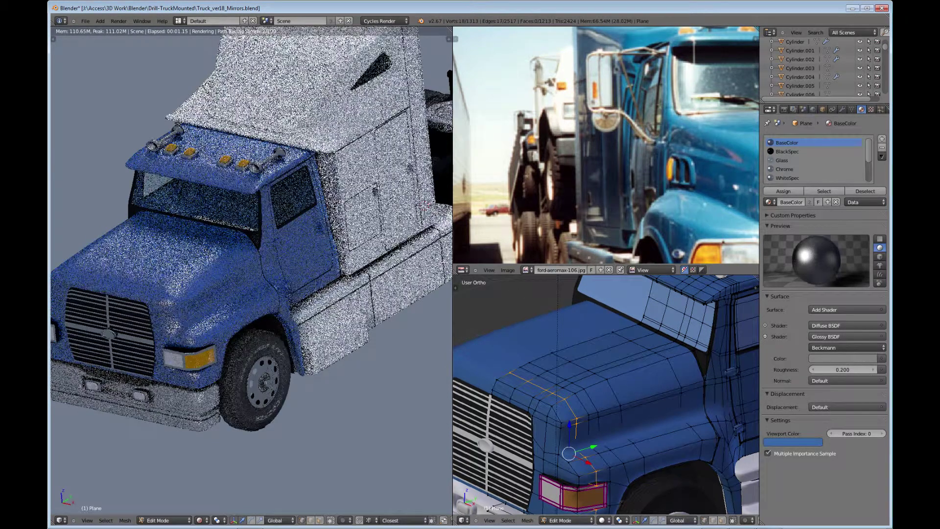
{"action": "key", "text": "Tab"}
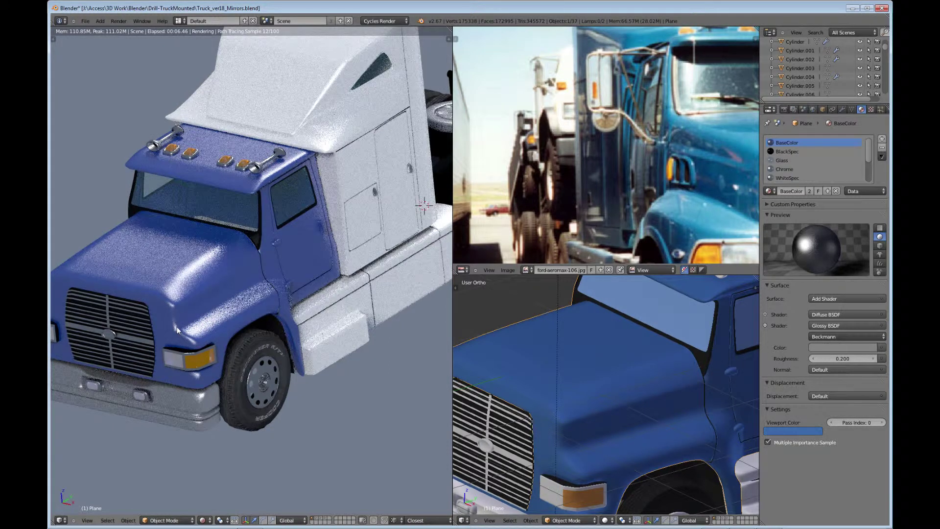
{"action": "key", "text": "Tab"}
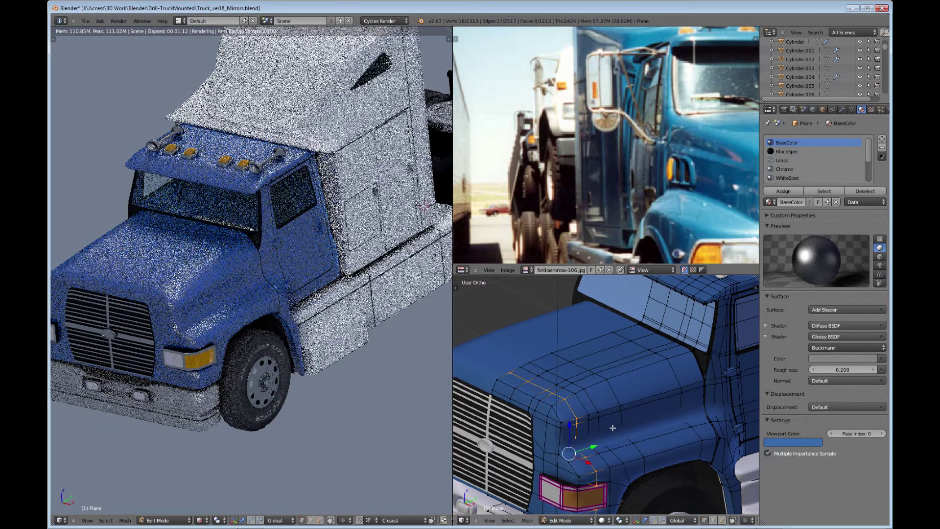
Examine the new loop around the hood's front corner, and leave mesh editing to inspect the smoothed hood from several angles
{"action": "middle_click_drag", "start_coordinate": [613, 427], "coordinate": [592, 394]}
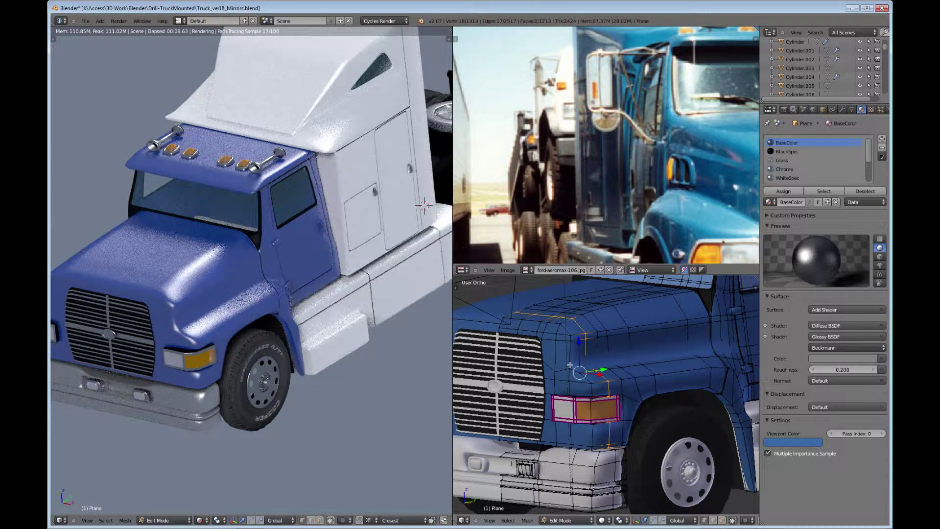
{"action": "middle_click_drag", "start_coordinate": [588, 359], "coordinate": [590, 389], "text": "shift"}
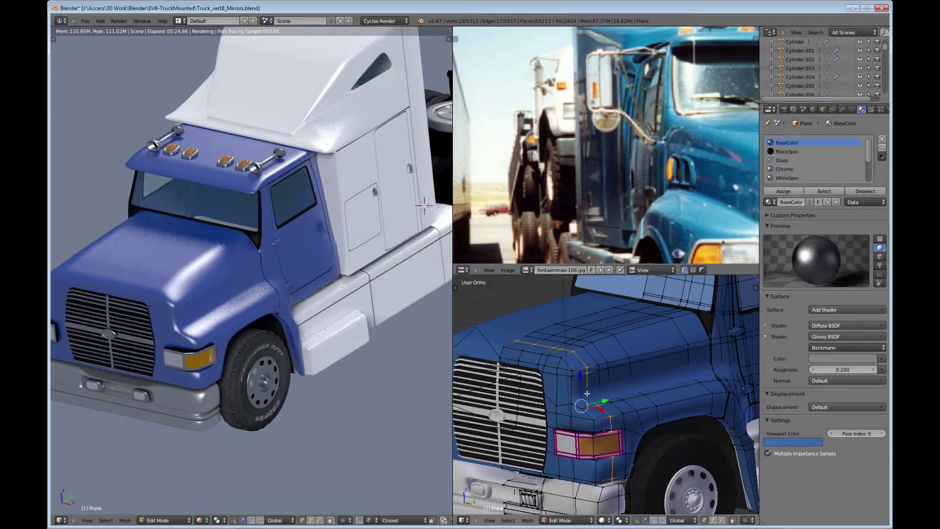
{"action": "key", "text": "Tab"}
{"action": "scroll", "coordinate": [595, 383], "scroll_direction": "down", "scroll_amount": 6}
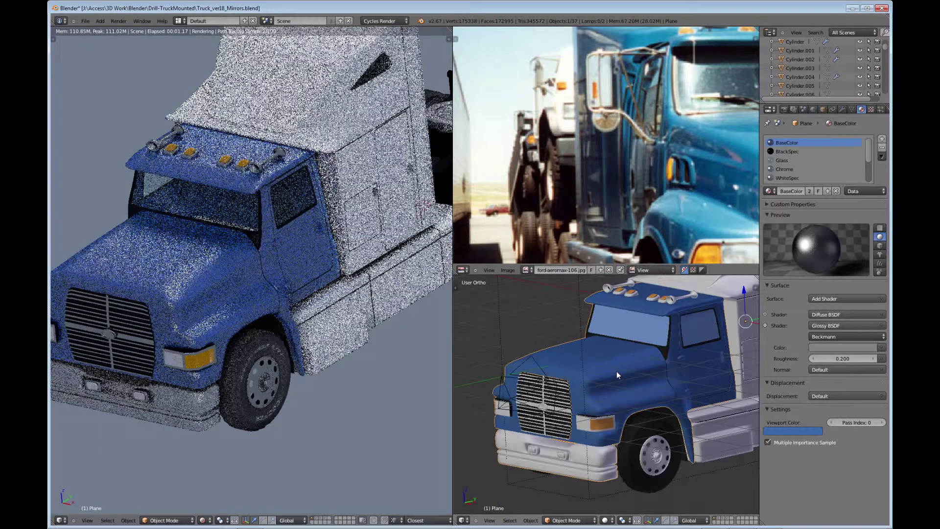
{"action": "middle_click_drag", "start_coordinate": [616, 371], "coordinate": [598, 354]}
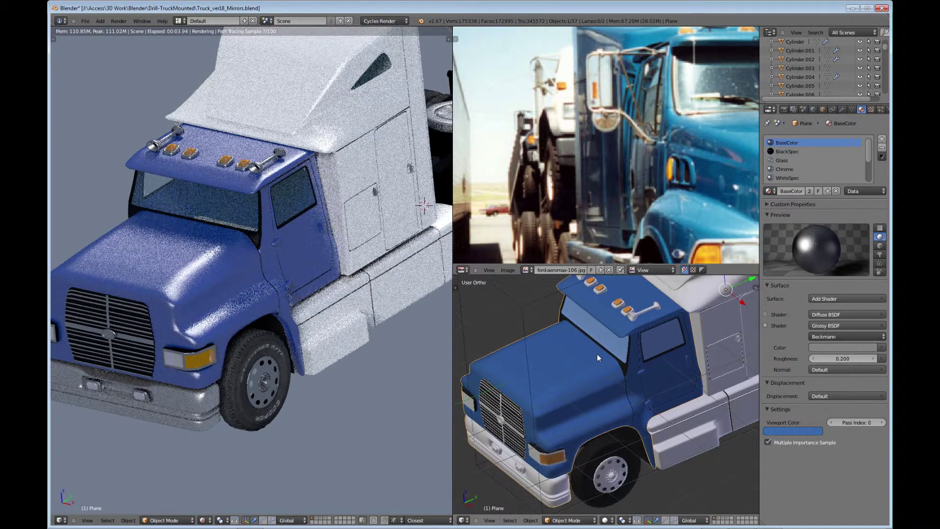
Switch the rendered viewport to solid shading in orthographic projection, and compare the whole truck with the side mirror in the reference photo
{"action": "left_click", "coordinate": [203, 520]}
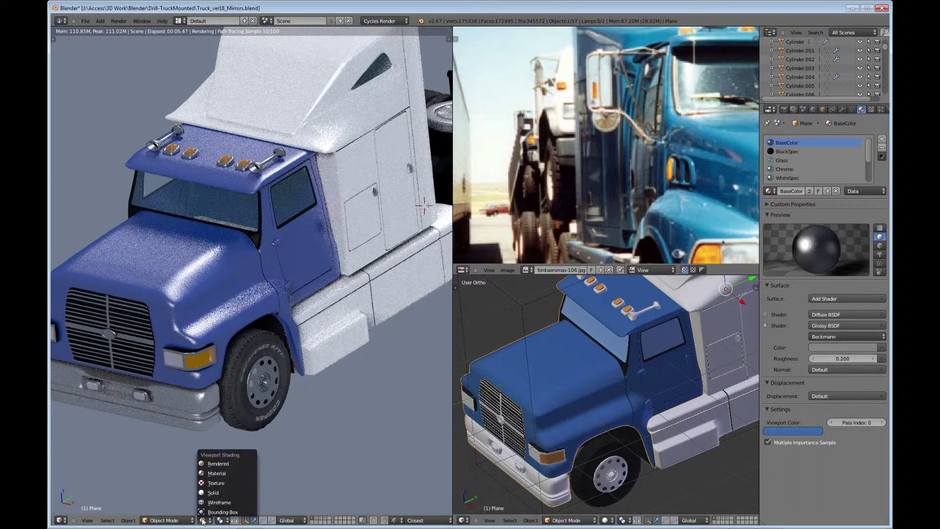
{"action": "left_click", "coordinate": [213, 493]}
{"action": "key", "text": "KP_5"}
{"action": "scroll", "coordinate": [274, 376], "scroll_direction": "down", "scroll_amount": 1}
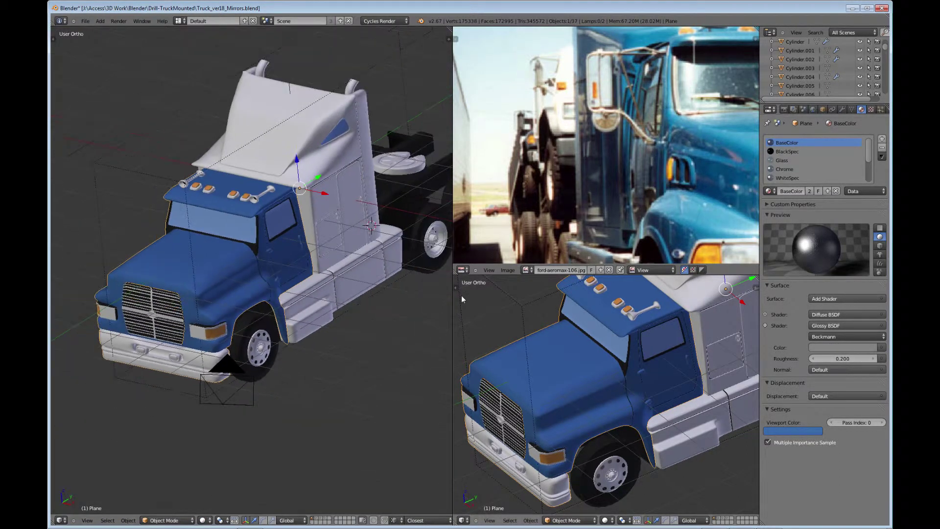
{"action": "middle_click_drag", "start_coordinate": [619, 94], "coordinate": [618, 141]}
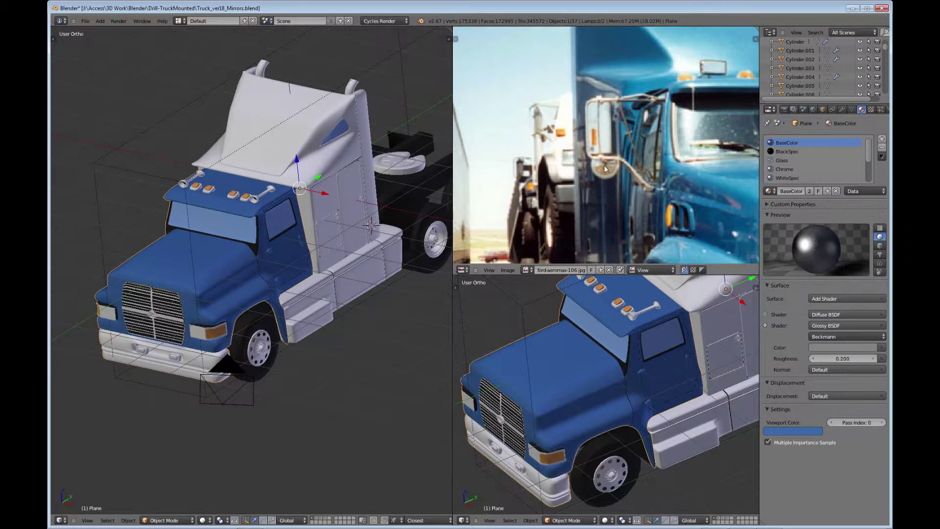
{"action": "middle_click_drag", "start_coordinate": [219, 301], "coordinate": [280, 329]}
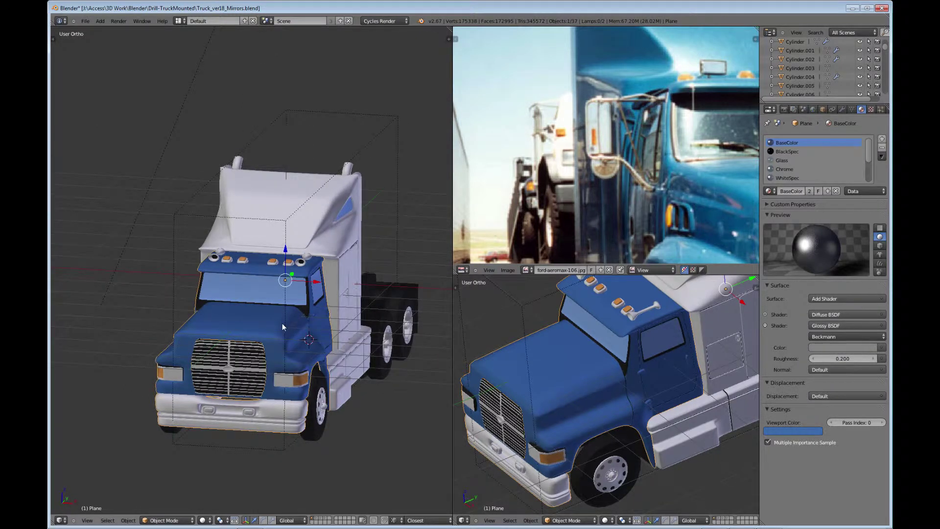
Reselect the blue cab object and enter mesh editing
{"action": "right_click", "coordinate": [282, 327]}
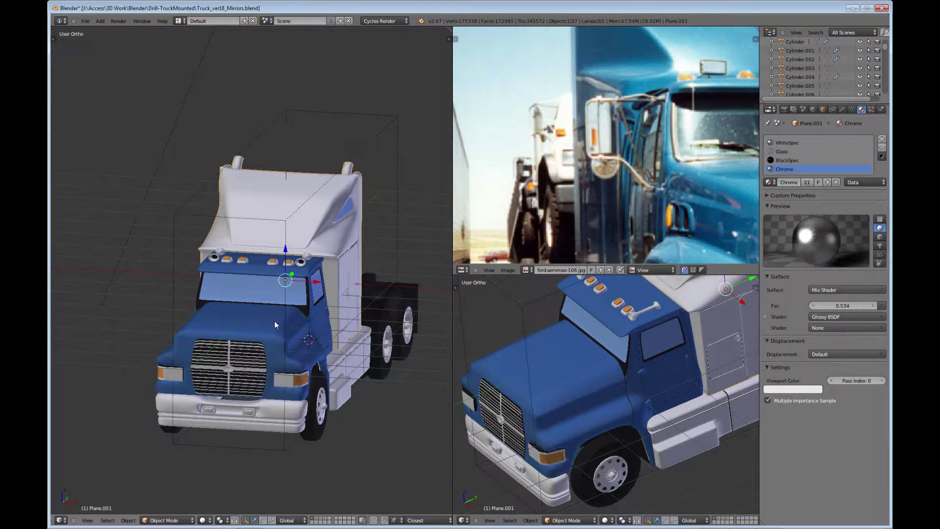
{"action": "right_click", "coordinate": [275, 322]}
{"action": "key", "text": "Tab"}
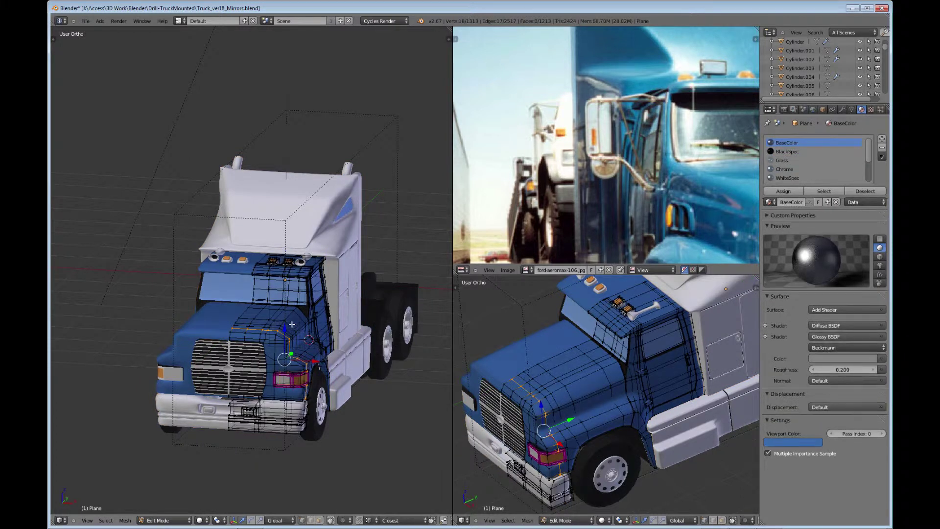
Start the Screencast Keys display in the large viewport and hide the viewport properties again
{"action": "key", "text": "n"}
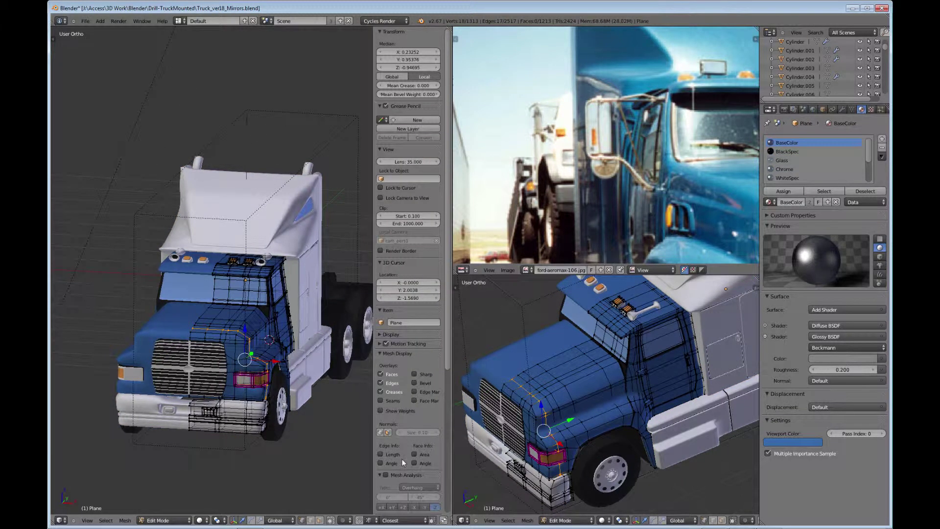
{"action": "scroll", "coordinate": [444, 440], "scroll_direction": "down", "scroll_amount": 5}
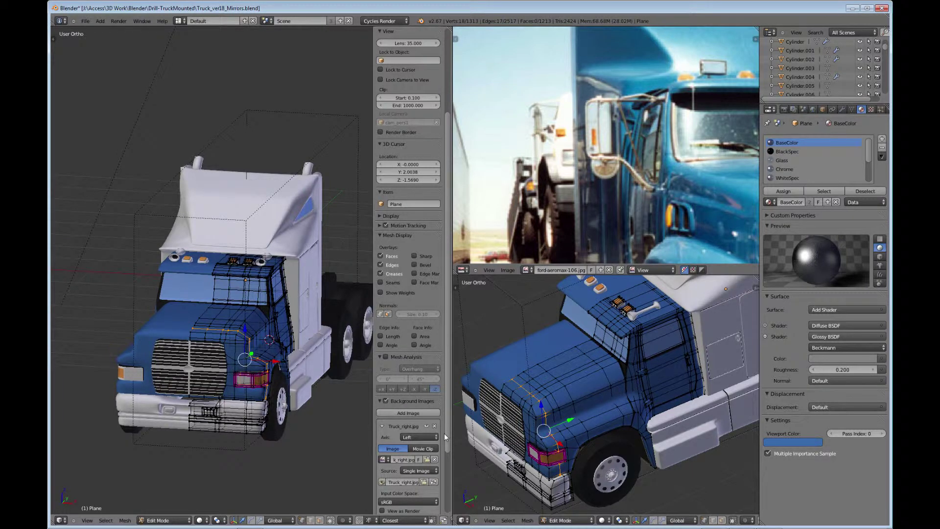
{"action": "scroll", "coordinate": [446, 438], "scroll_direction": "down", "scroll_amount": 1}
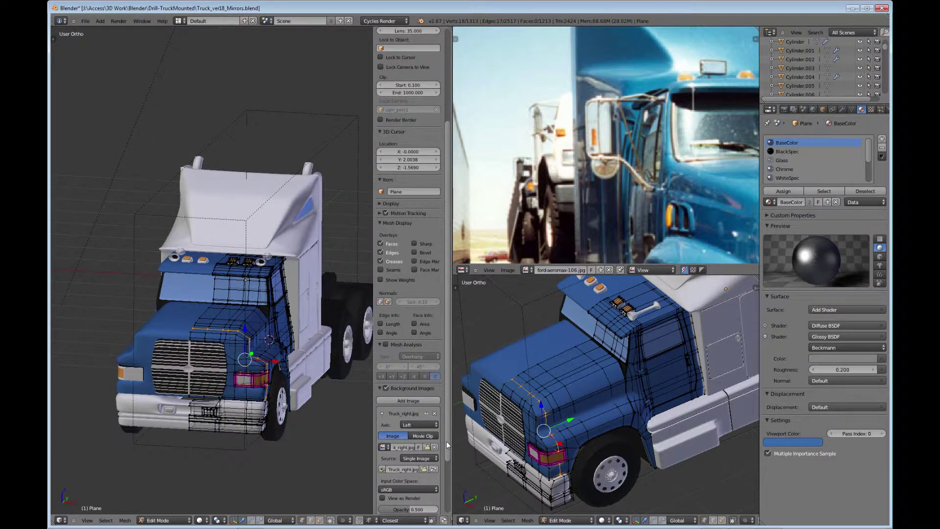
{"action": "scroll", "coordinate": [445, 441], "scroll_direction": "down", "scroll_amount": 3}
{"action": "left_click", "coordinate": [399, 516]}
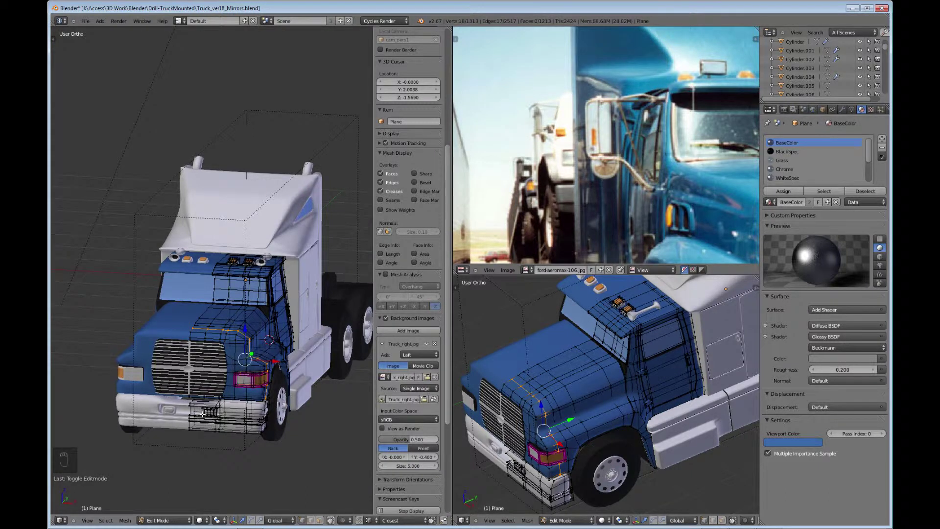
{"action": "key", "text": "n"}
Deselect all of the cab mesh and set the large viewport to the front orthographic view
{"action": "scroll", "coordinate": [277, 344], "scroll_direction": "up", "scroll_amount": 3}
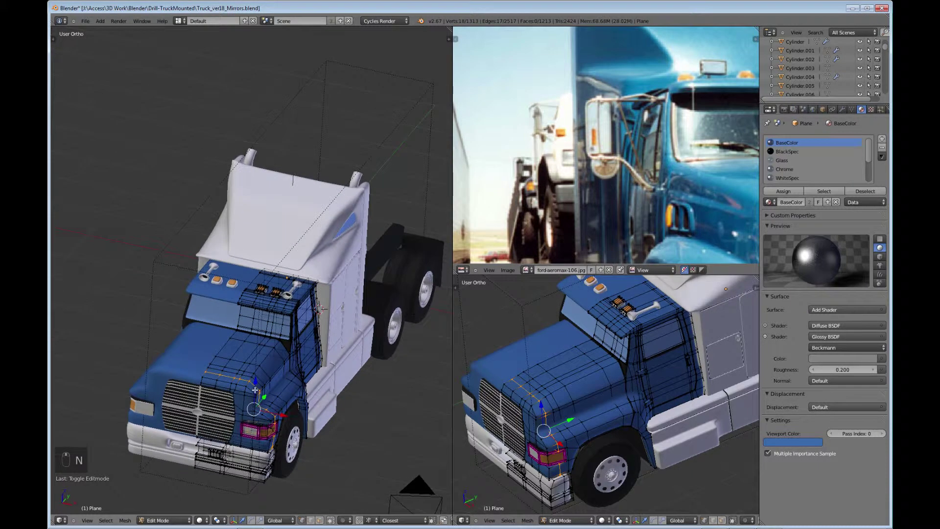
{"action": "scroll", "coordinate": [291, 330], "scroll_direction": "up", "scroll_amount": 1}
{"action": "middle_click_drag", "start_coordinate": [313, 360], "coordinate": [304, 290], "text": "shift"}
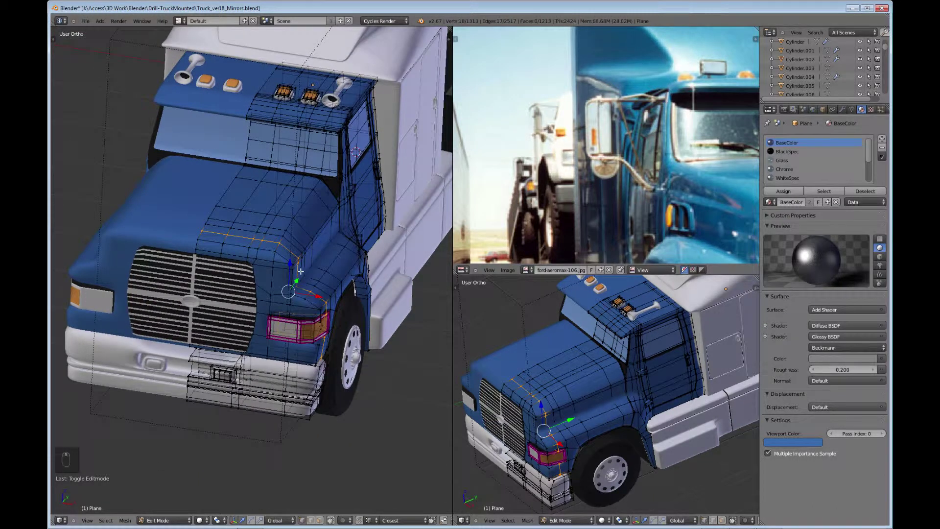
{"action": "key", "text": "a"}
{"action": "key", "text": "KP_1"}
{"action": "middle_click_drag", "start_coordinate": [363, 243], "coordinate": [314, 381], "text": "shift"}
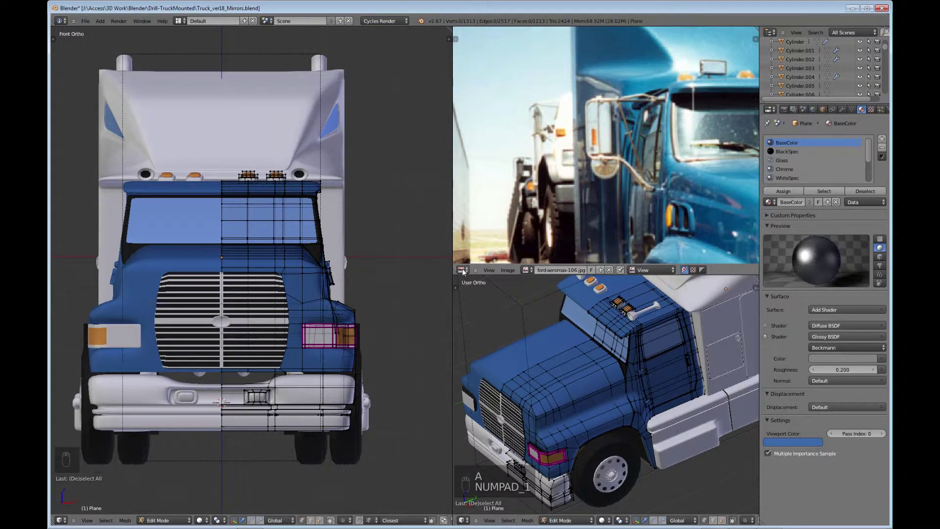
Temporarily replace the reference photo with the 3D view to examine the mirrors on the front blueprint, and restore the photo
{"action": "left_click", "coordinate": [460, 269]}
{"action": "left_click", "coordinate": [467, 260]}
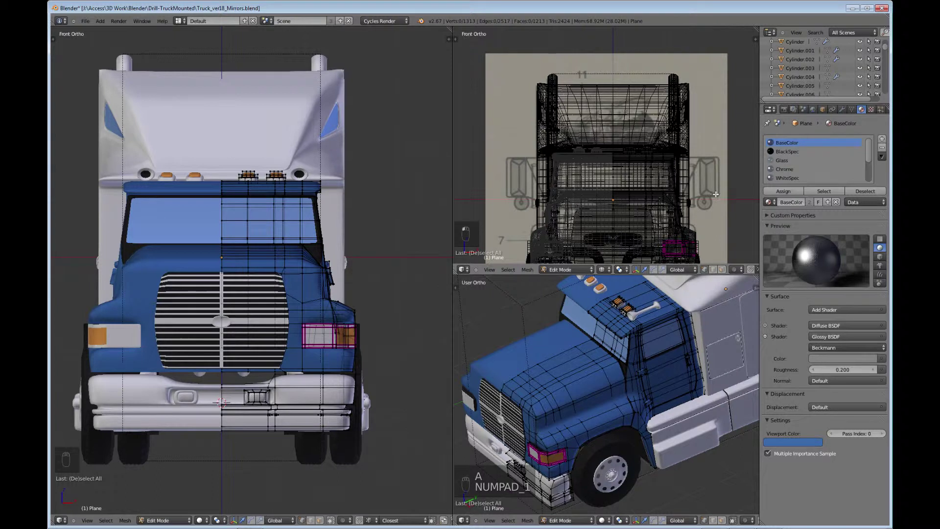
{"action": "left_click", "coordinate": [462, 270]}
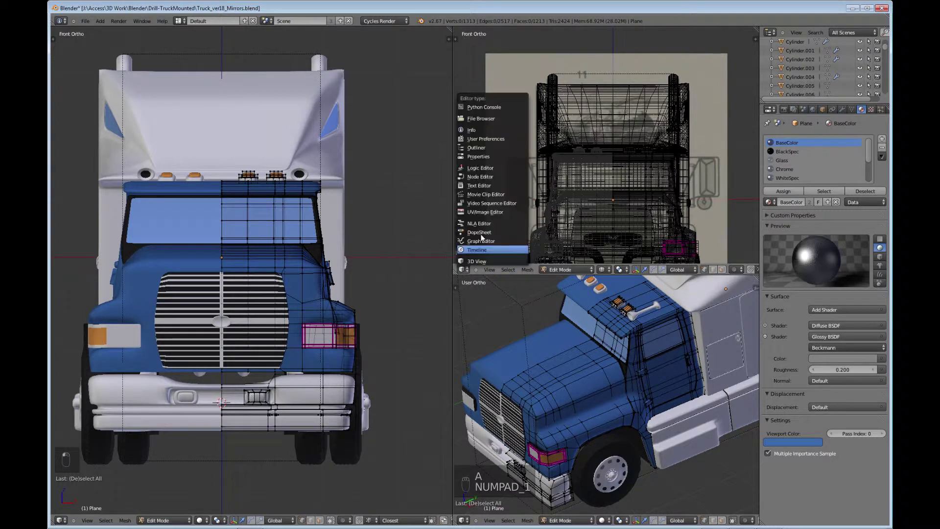
{"action": "left_click", "coordinate": [486, 214]}
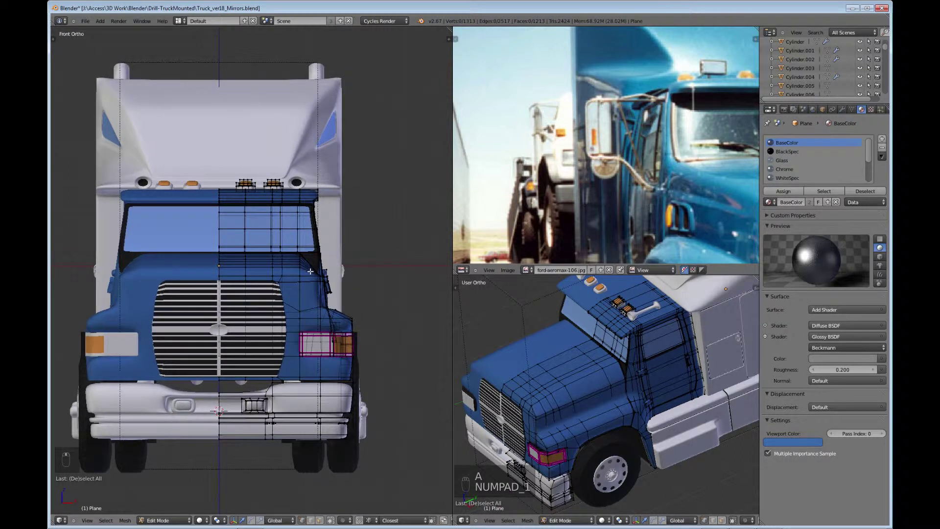
Add a cylinder to the cab mesh and set its vertex count to 6
{"action": "middle_click_drag", "start_coordinate": [318, 262], "coordinate": [295, 320], "text": "shift"}
{"action": "scroll", "coordinate": [304, 310], "scroll_direction": "up", "scroll_amount": 1}
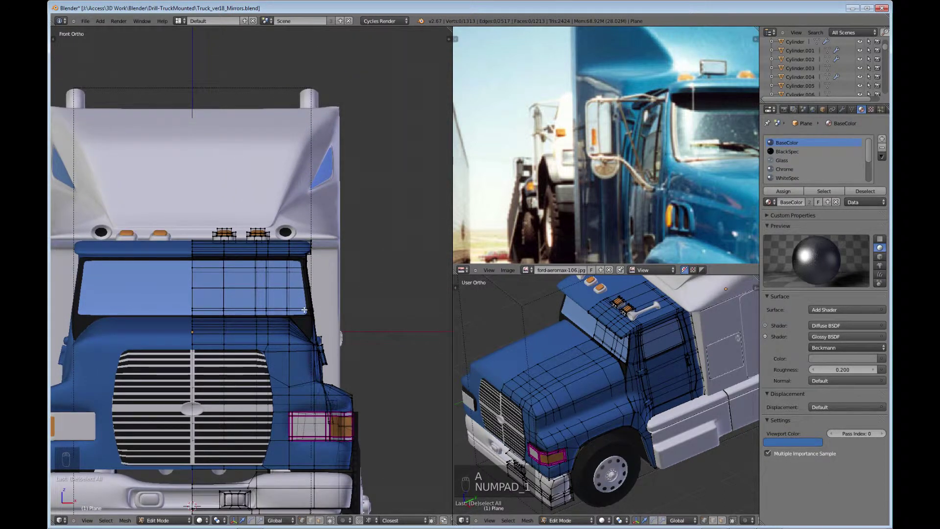
{"action": "key", "text": "shift+a"}
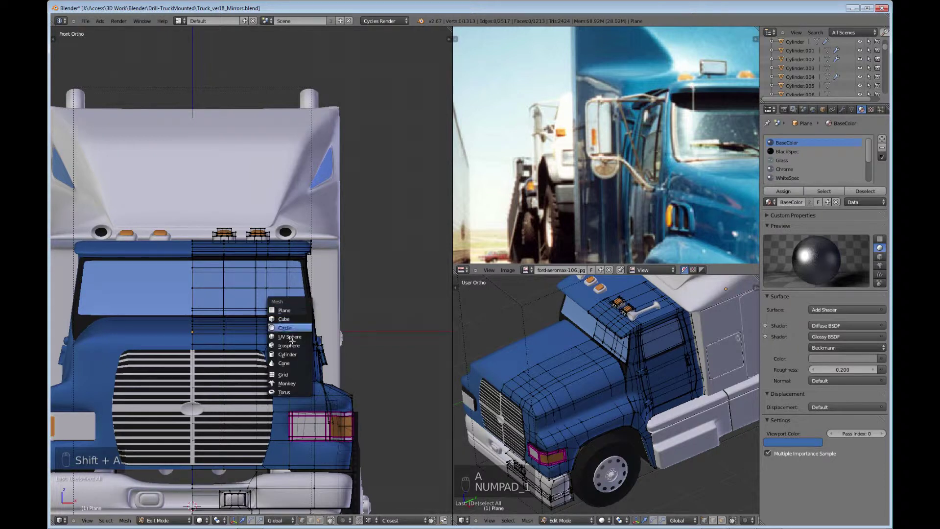
{"action": "left_click", "coordinate": [288, 354]}
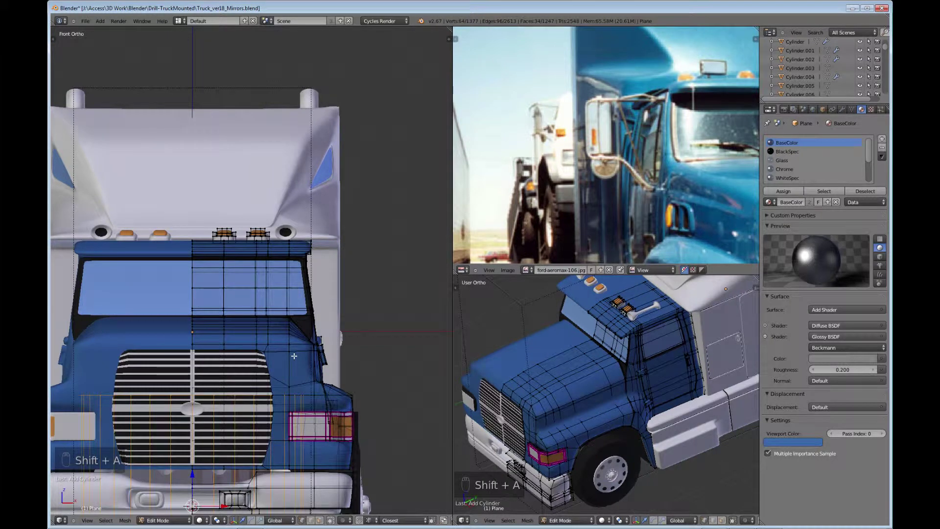
{"action": "key", "text": "t"}
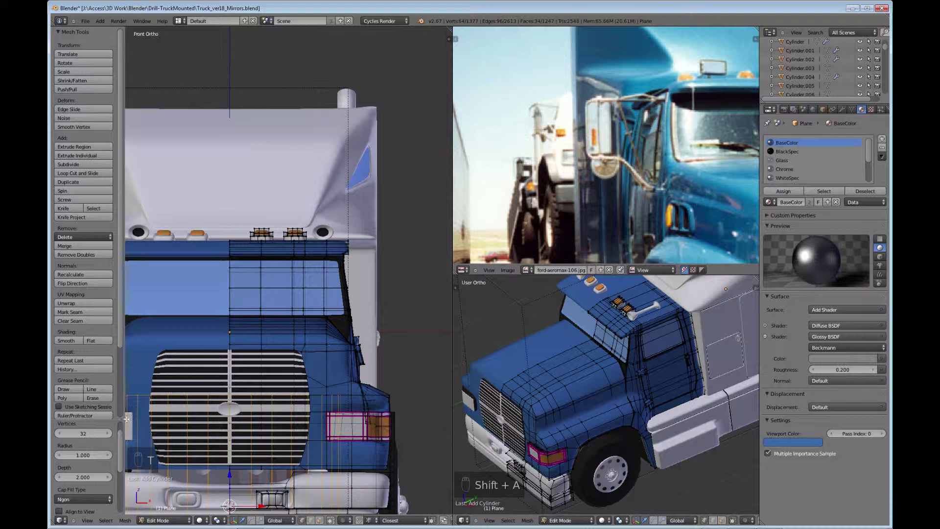
{"action": "left_click", "coordinate": [82, 433]}
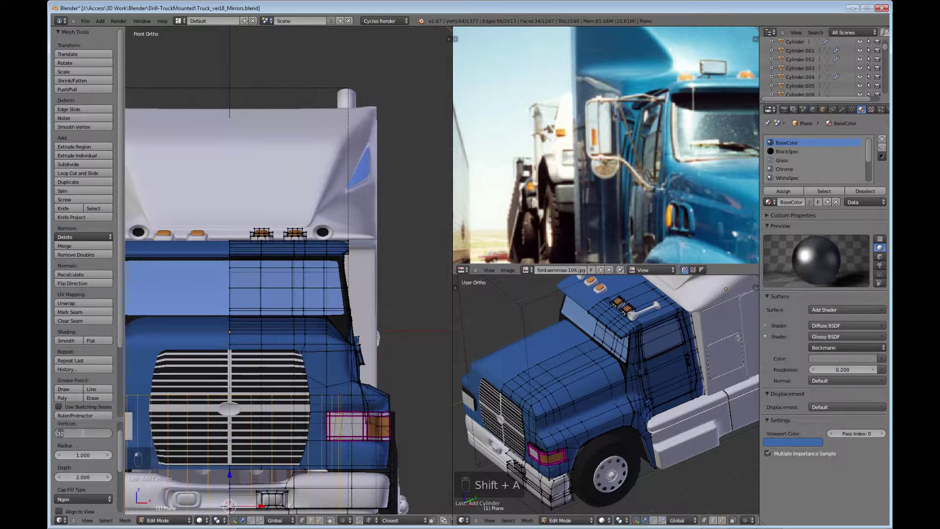
{"action": "type", "text": "3"}
{"action": "key", "text": "Tab"}
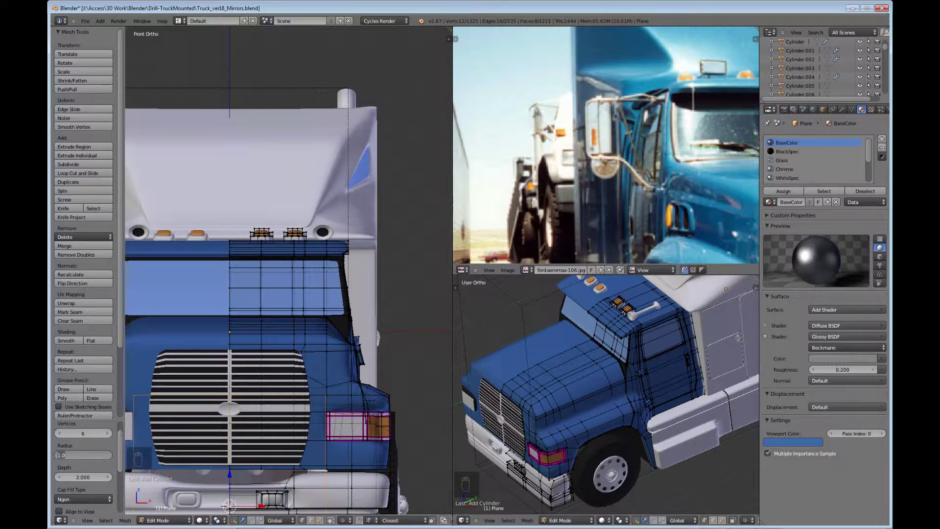
Set the new cylinder's cap fill type to Nothing and turn off Clipping in the cab's Mirror modifier
{"action": "left_click", "coordinate": [65, 499]}
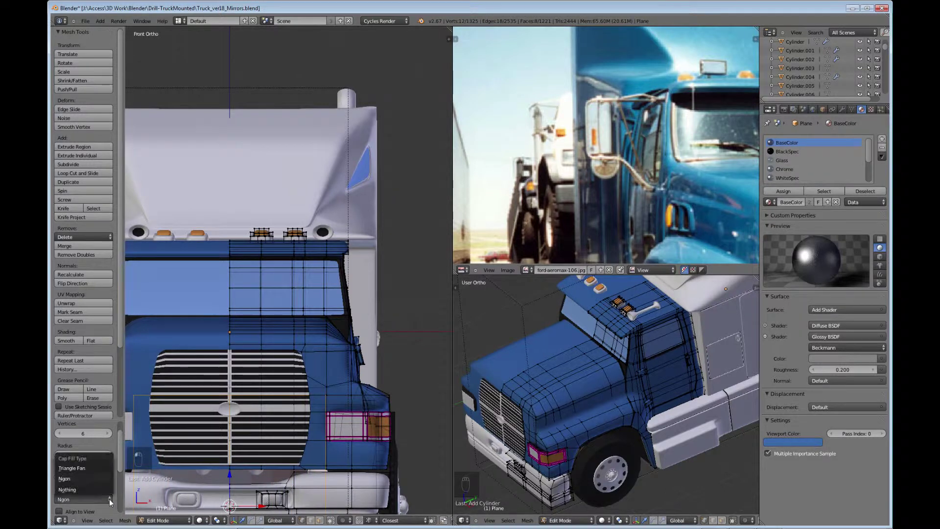
{"action": "left_click", "coordinate": [66, 489]}
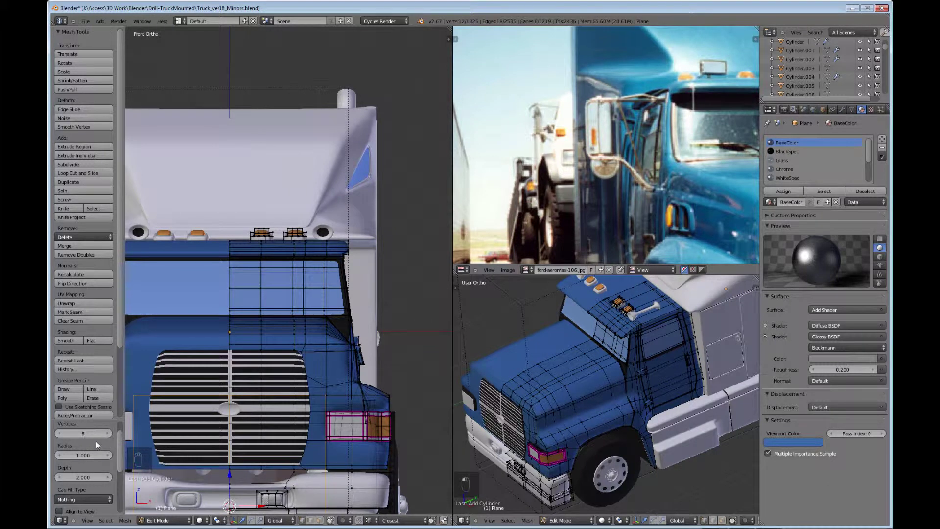
{"action": "left_click", "coordinate": [843, 110]}
{"action": "left_click", "coordinate": [801, 199]}
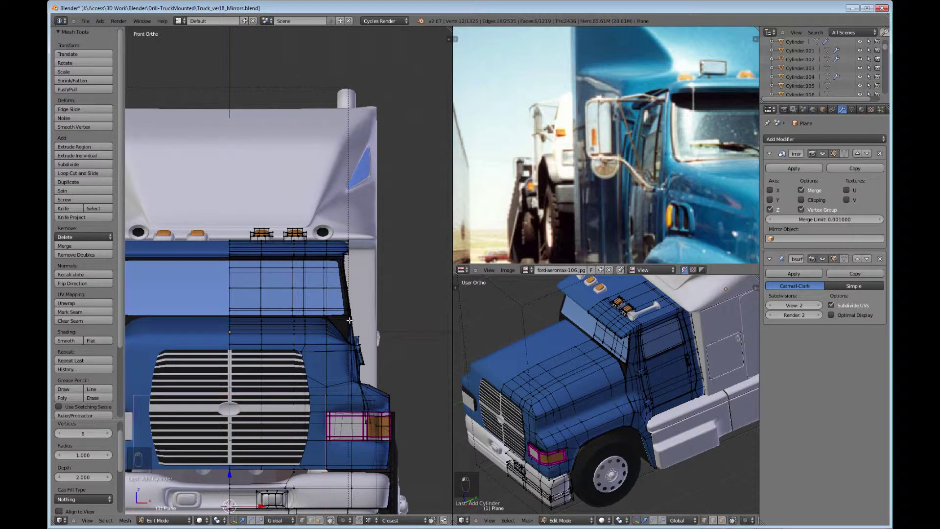
Move the cylinder outward along X until it stands clear of the cab's side, the final move about 1.08 units
{"action": "scroll", "coordinate": [355, 305], "scroll_direction": "down", "scroll_amount": 1}
{"action": "key", "text": "Tab"}
{"action": "key", "text": "Tab"}
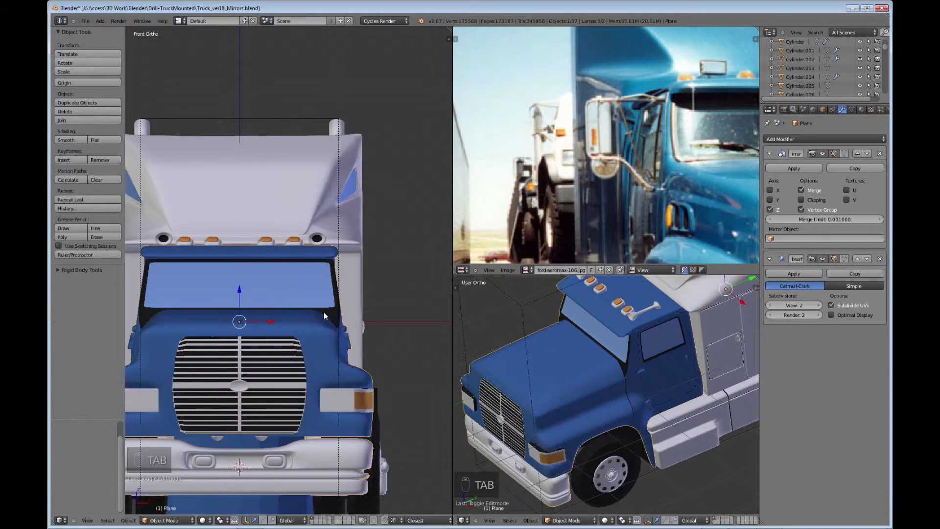
{"action": "middle_click_drag", "start_coordinate": [323, 312], "coordinate": [338, 347]}
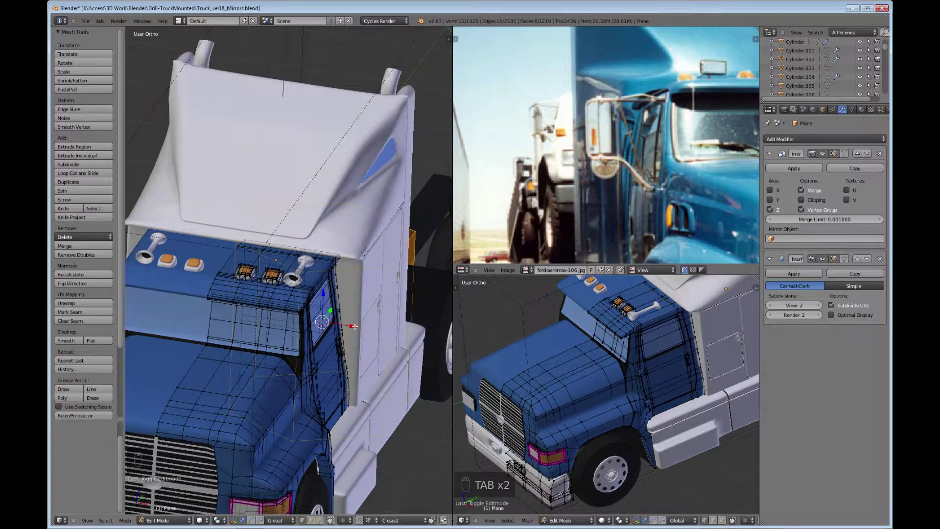
{"action": "left_click_drag", "start_coordinate": [353, 327], "coordinate": [406, 335]}
{"action": "scroll", "coordinate": [339, 329], "scroll_direction": "down", "scroll_amount": 3}
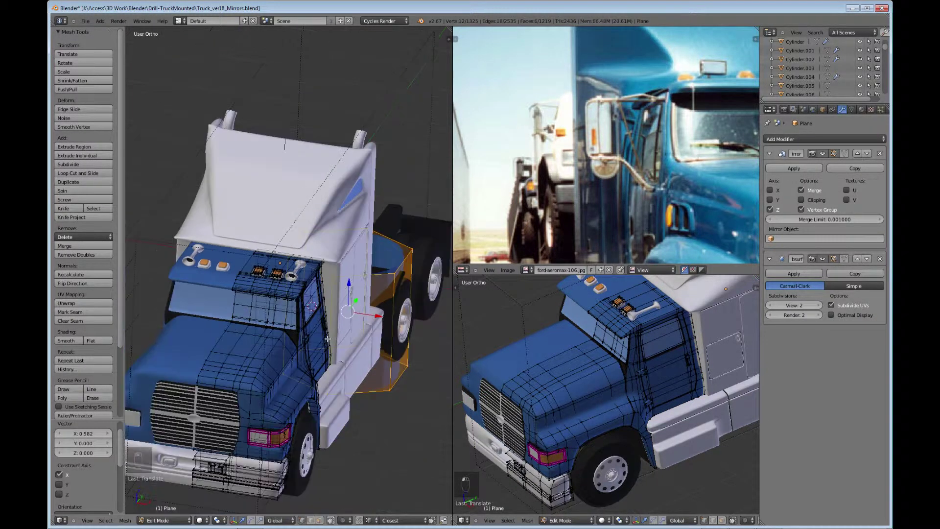
{"action": "middle_click_drag", "start_coordinate": [329, 330], "coordinate": [290, 323]}
{"action": "scroll", "coordinate": [331, 338], "scroll_direction": "down", "scroll_amount": 2}
{"action": "left_click_drag", "start_coordinate": [350, 296], "coordinate": [388, 311]}
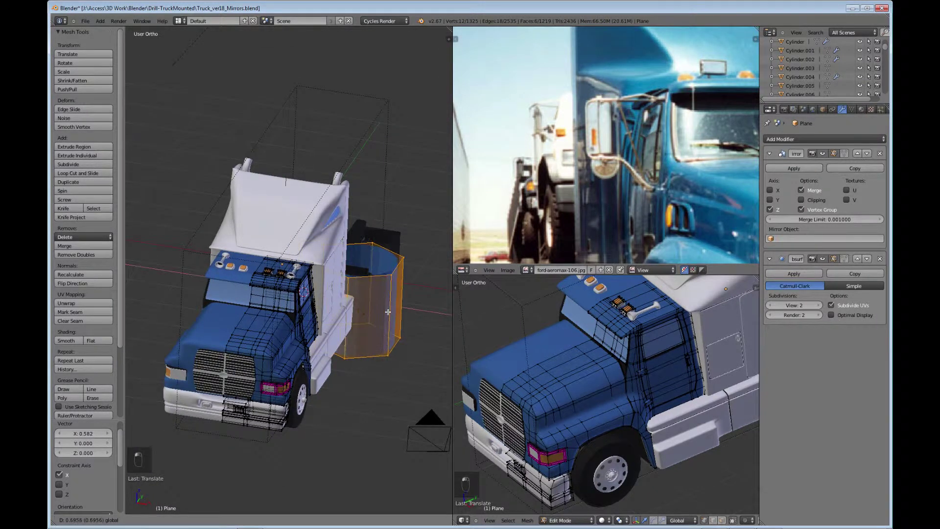
{"action": "left_click", "coordinate": [396, 354]}
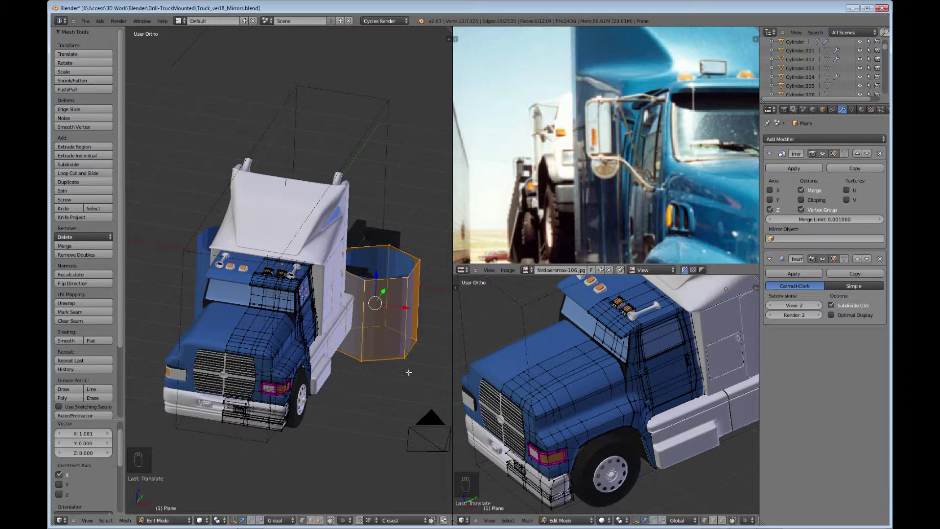
Scale the cylinder down uniformly to about 0.266 and hide the mesh tools
{"action": "key", "text": "s"}
{"action": "left_click", "coordinate": [393, 292]}
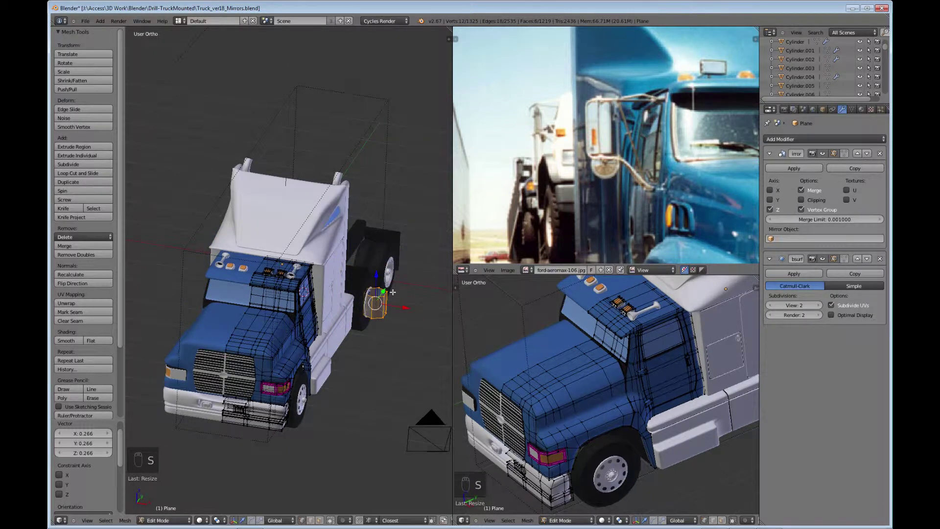
{"action": "key", "text": "t"}
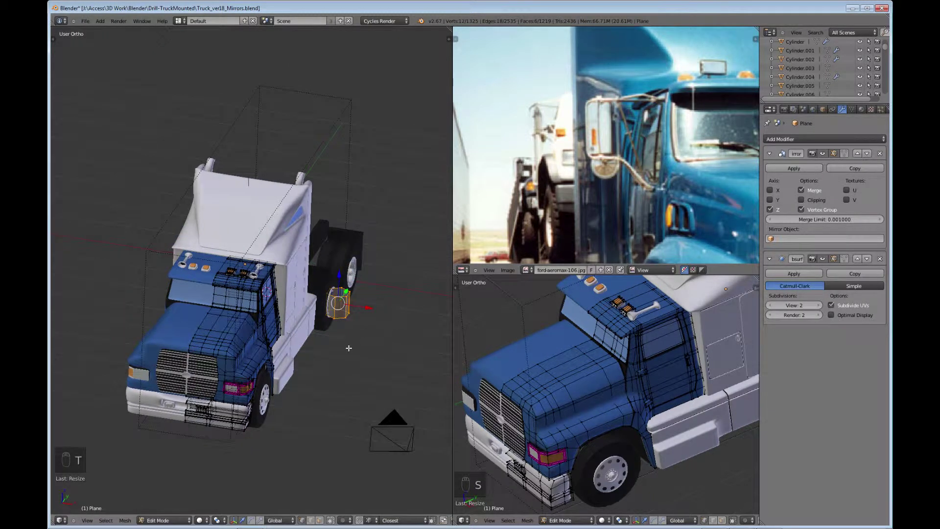
Move the cylinder forward along Y and raise it about 1.624 units along Z beside the cab
{"action": "middle_click_drag", "start_coordinate": [349, 348], "coordinate": [330, 382]}
{"action": "left_click_drag", "start_coordinate": [397, 320], "coordinate": [299, 371]}
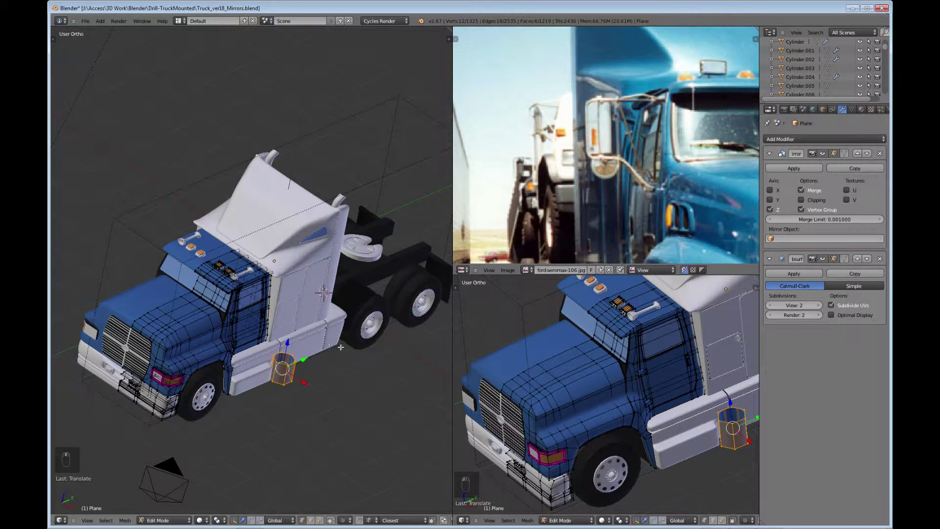
{"action": "middle_click_drag", "start_coordinate": [341, 346], "coordinate": [294, 329]}
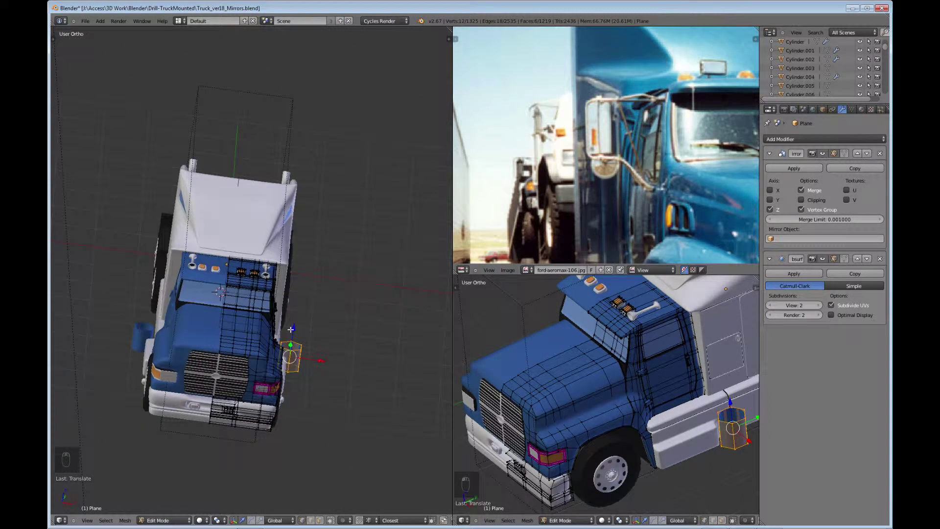
{"action": "left_click_drag", "start_coordinate": [291, 329], "coordinate": [286, 337]}
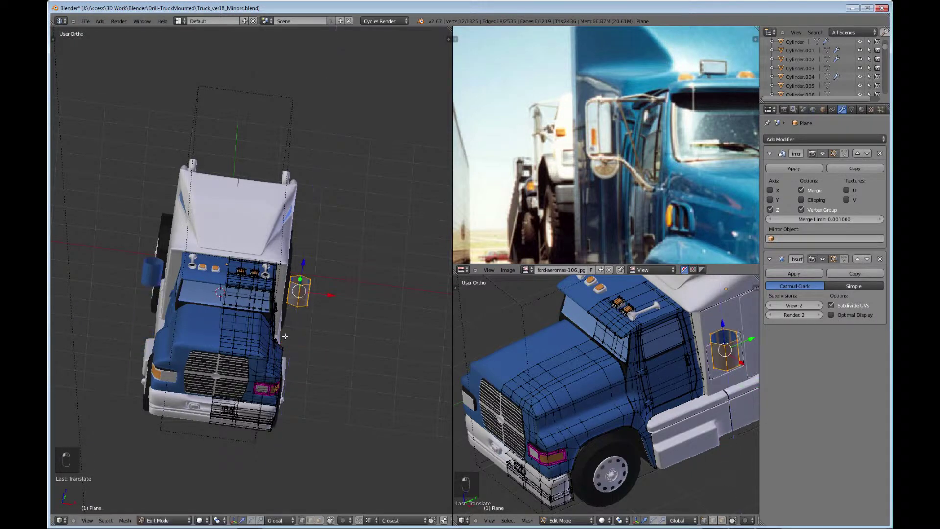
{"action": "middle_click_drag", "start_coordinate": [286, 336], "coordinate": [388, 357], "text": "shift"}
Shade the cylinder smooth and assign the Chrome material to it
{"action": "key", "text": "t"}
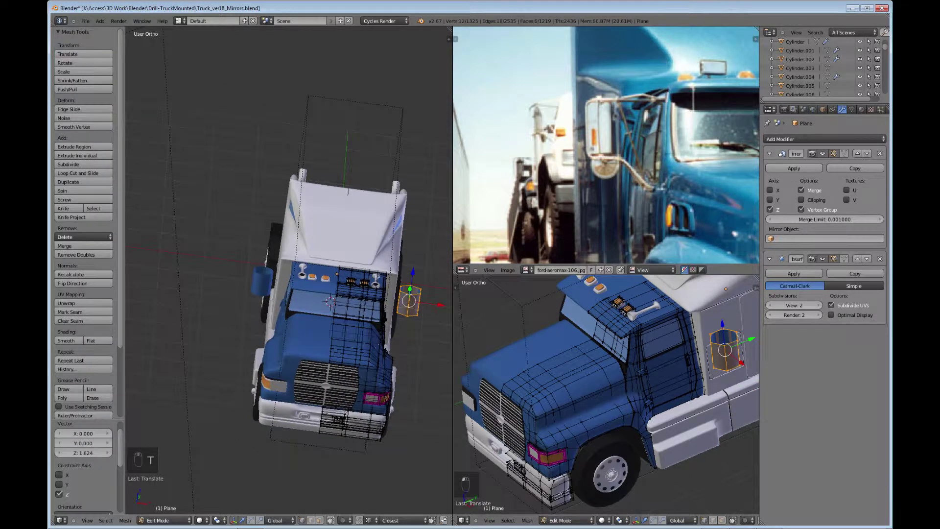
{"action": "left_click", "coordinate": [68, 341]}
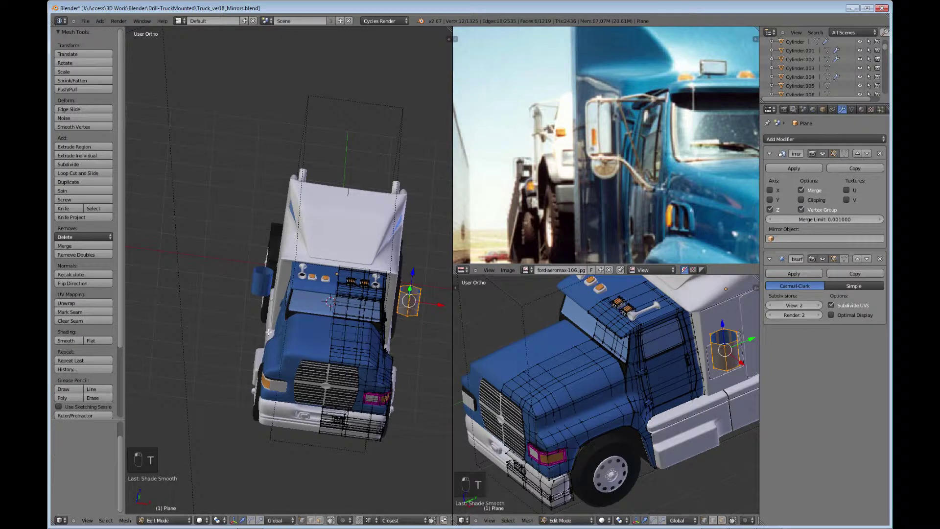
{"action": "scroll", "coordinate": [269, 332], "scroll_direction": "up", "scroll_amount": 5}
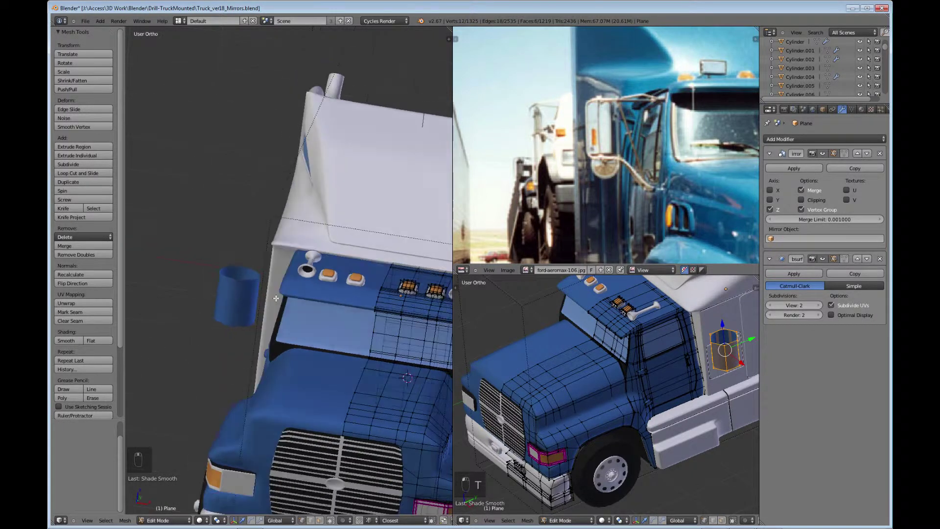
{"action": "middle_click_drag", "start_coordinate": [275, 299], "coordinate": [128, 240]}
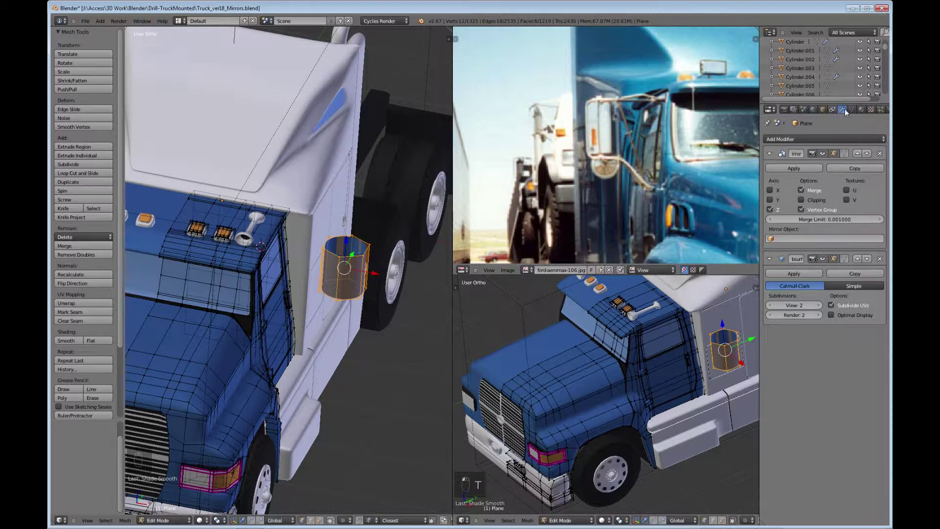
{"action": "left_click", "coordinate": [860, 110]}
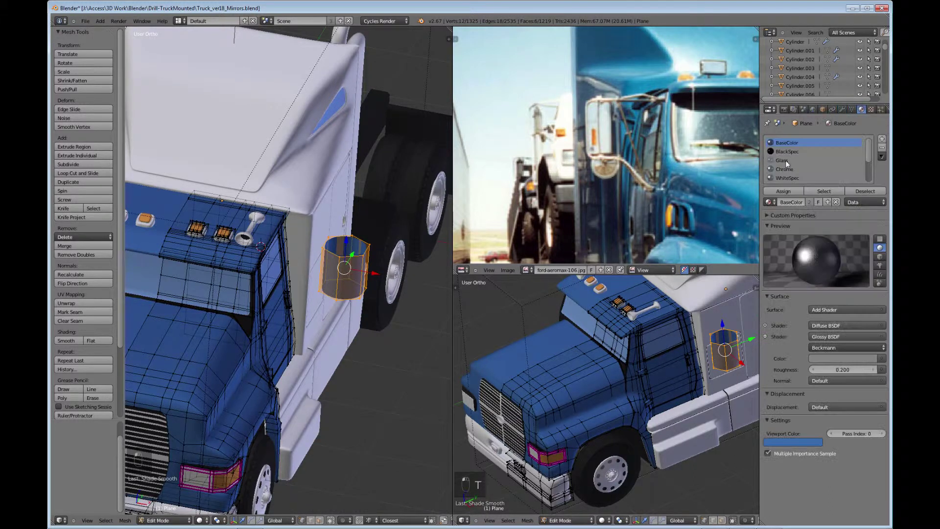
{"action": "left_click", "coordinate": [784, 169]}
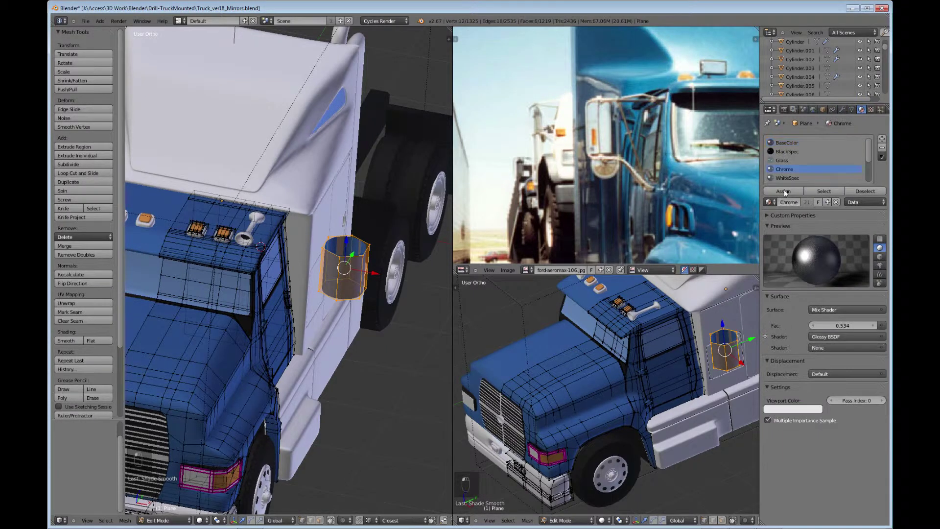
{"action": "left_click", "coordinate": [783, 191]}
Scale the cylinder down to a small tube segment in a maximized front orthographic view
{"action": "scroll", "coordinate": [342, 378], "scroll_direction": "down", "scroll_amount": 2}
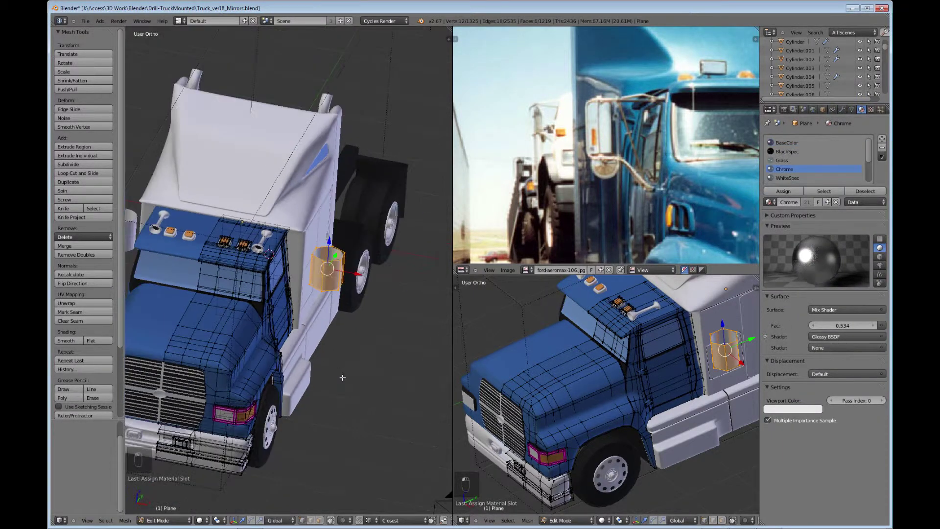
{"action": "key", "text": "KP_1"}
{"action": "key", "text": "t"}
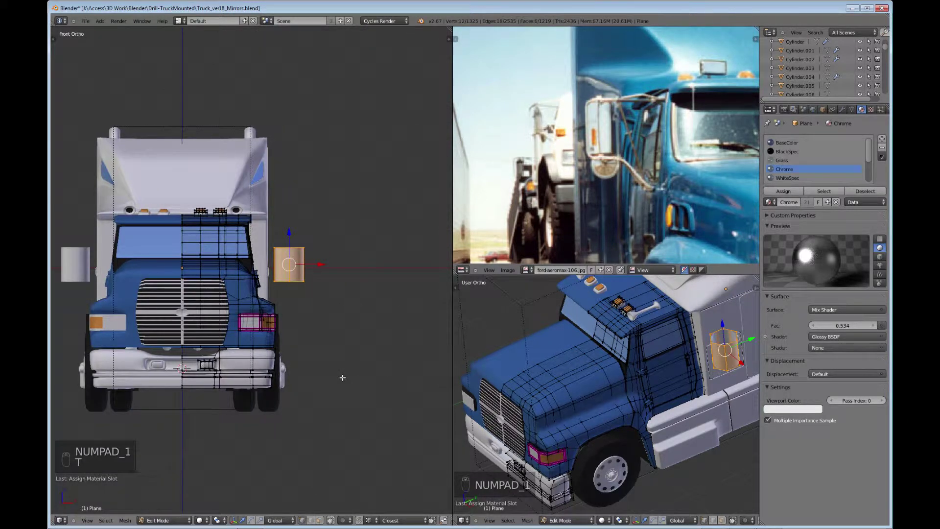
{"action": "key", "text": "ctrl+Up"}
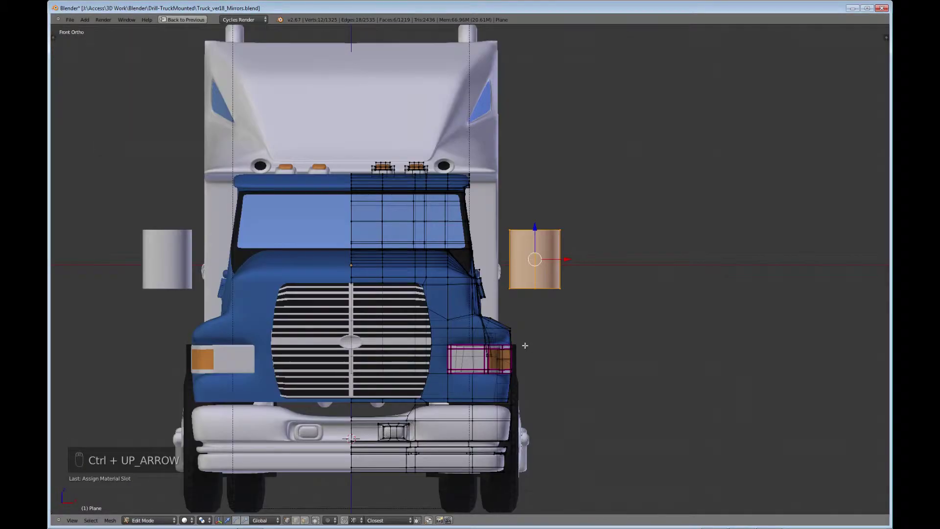
{"action": "middle_click_drag", "start_coordinate": [524, 346], "coordinate": [505, 360], "text": "shift"}
{"action": "key", "text": "s"}
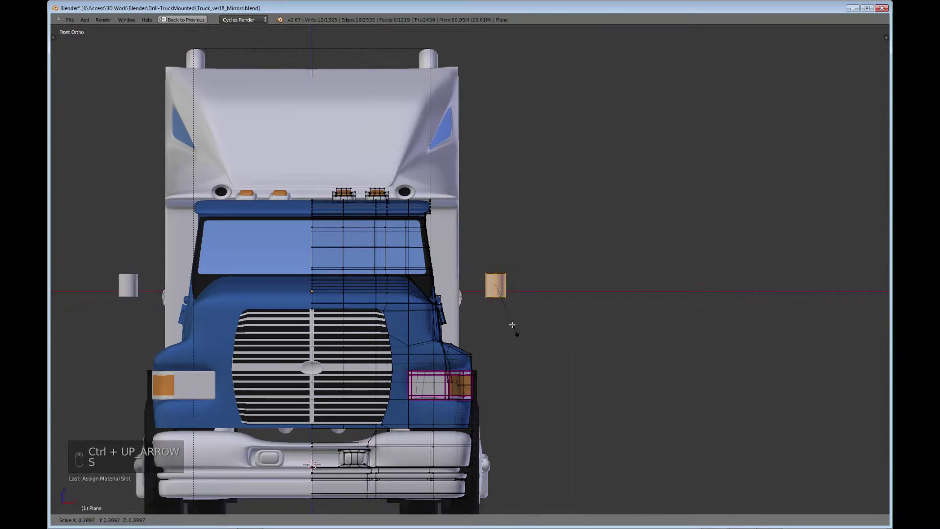
{"action": "left_click", "coordinate": [506, 312]}
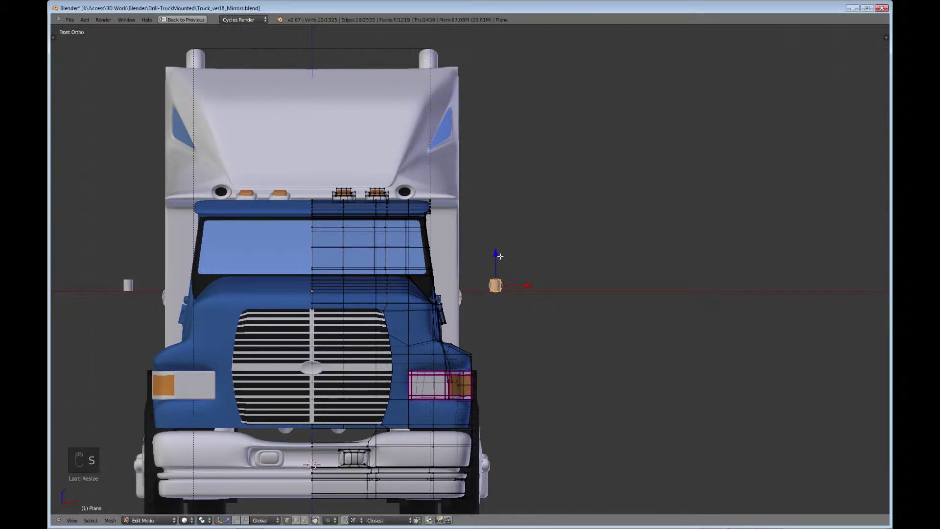
Move the cylinder up level with the windshield's upper edge and inward beside the cab, and shrink it further
{"action": "left_click_drag", "start_coordinate": [497, 254], "coordinate": [491, 190]}
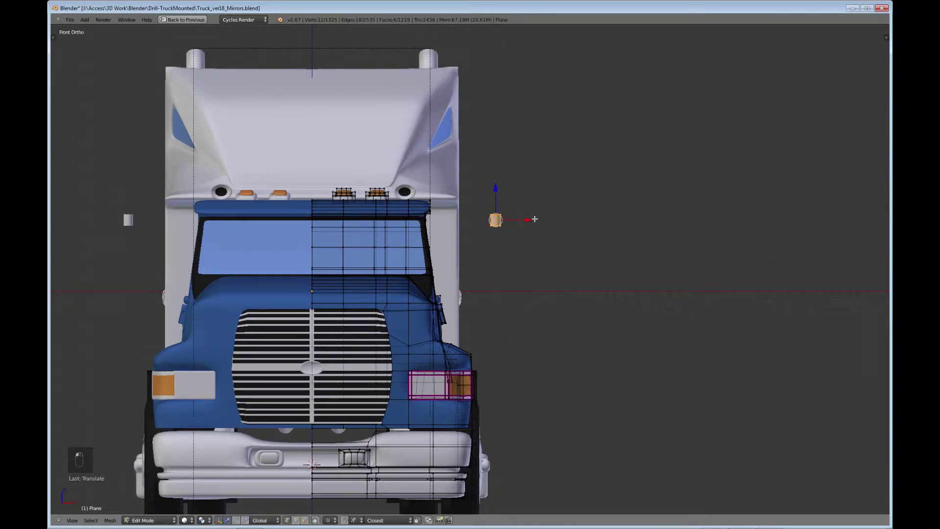
{"action": "left_click_drag", "start_coordinate": [531, 220], "coordinate": [498, 224]}
{"action": "left_click", "coordinate": [481, 224]}
{"action": "key", "text": "s"}
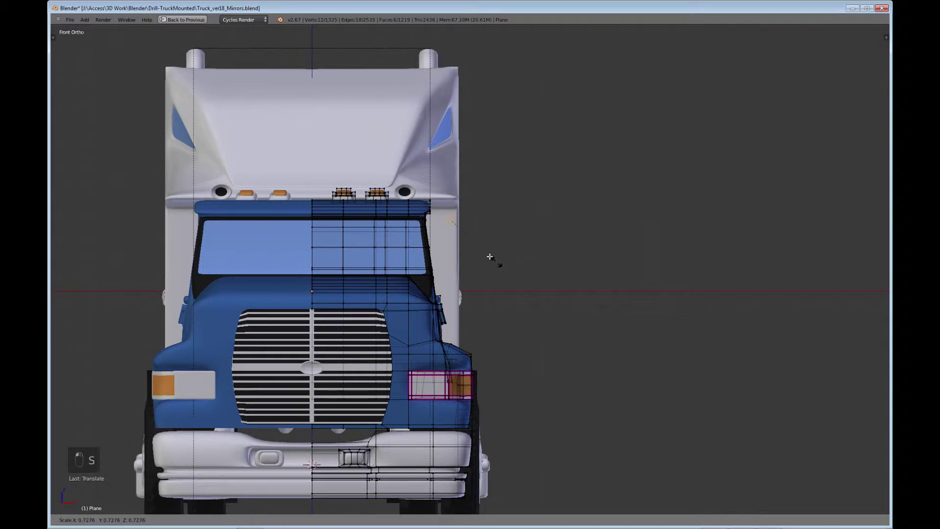
{"action": "left_click", "coordinate": [481, 250]}
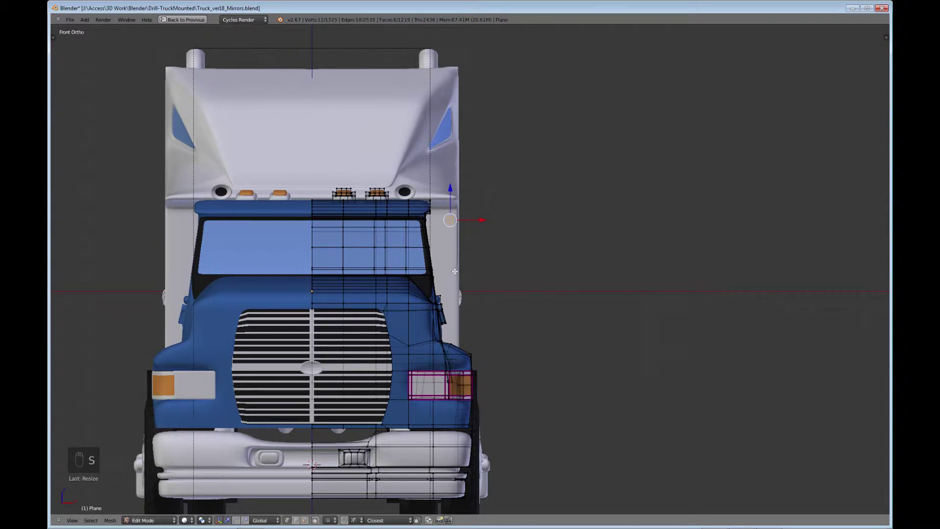
Rotate the small cylinder in the front view, move it inward along X against the cab's upper window corner, and restore the multi-view layout
{"action": "scroll", "coordinate": [455, 272], "scroll_direction": "up", "scroll_amount": 2}
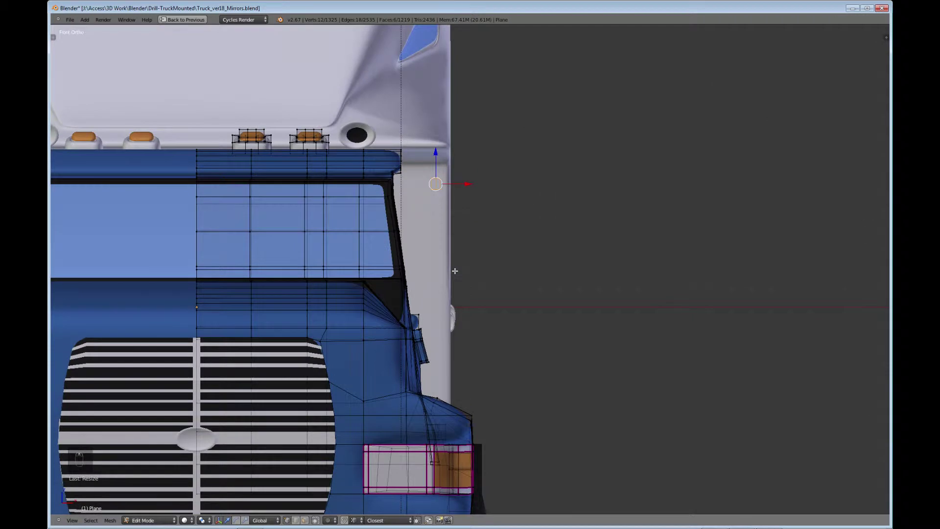
{"action": "key", "text": "r"}
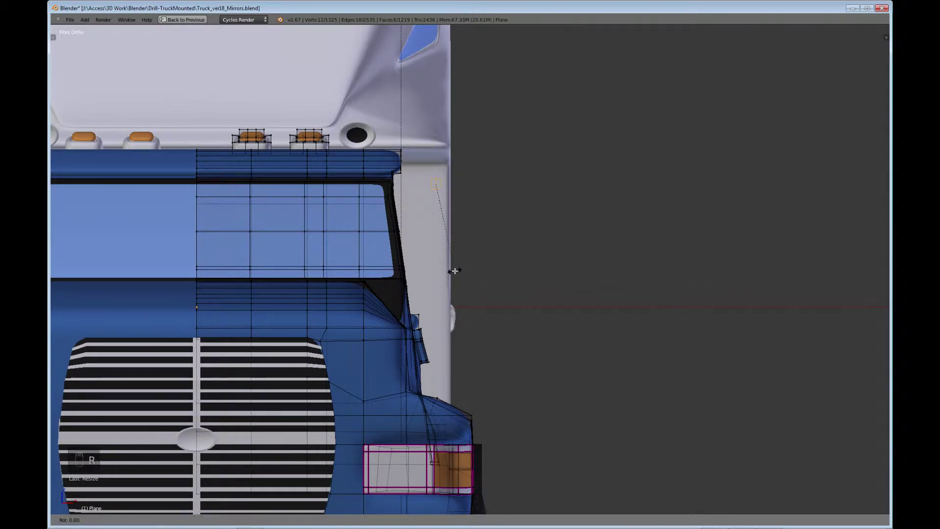
{"action": "left_click", "coordinate": [455, 271]}
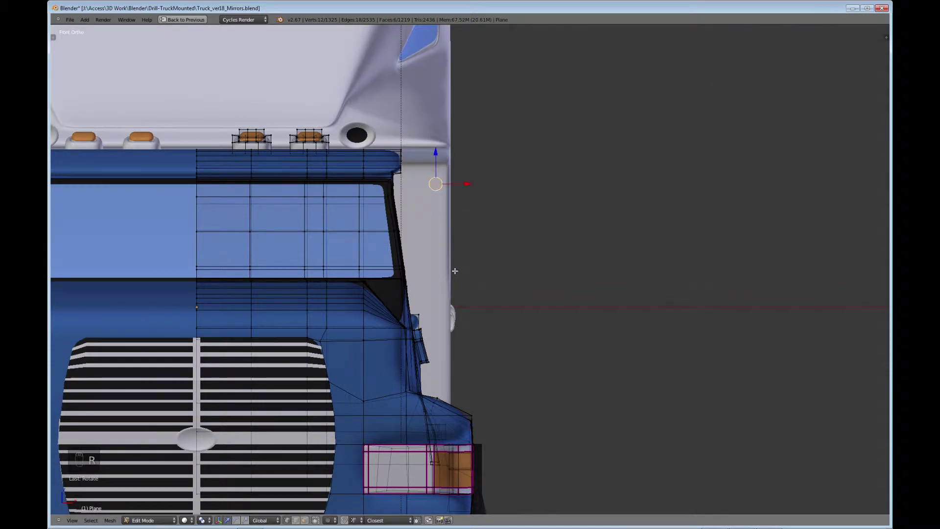
{"action": "left_click_drag", "start_coordinate": [467, 184], "coordinate": [445, 179]}
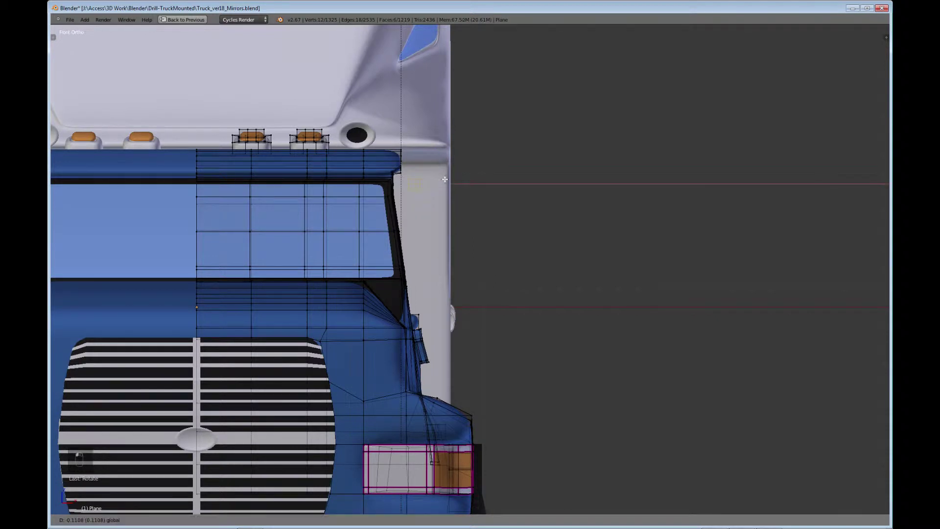
{"action": "left_click", "coordinate": [434, 179]}
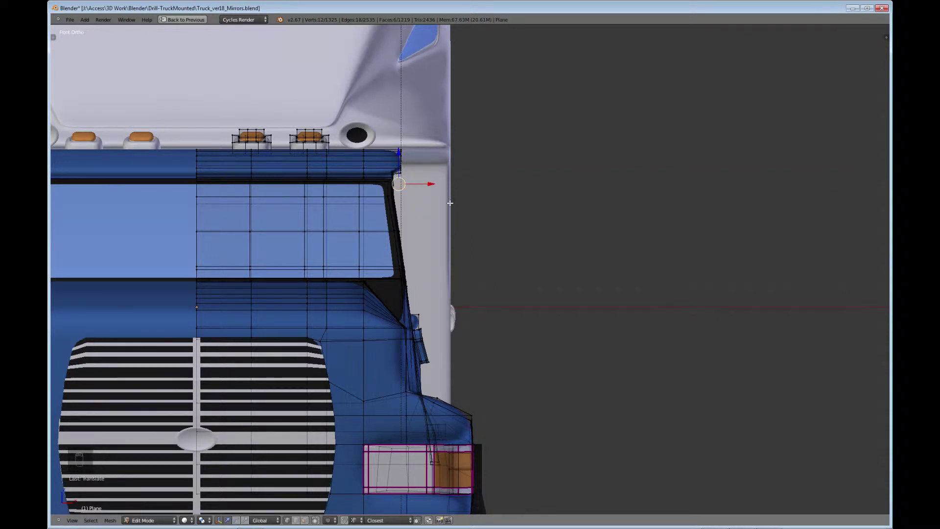
{"action": "key", "text": "ctrl+Up"}
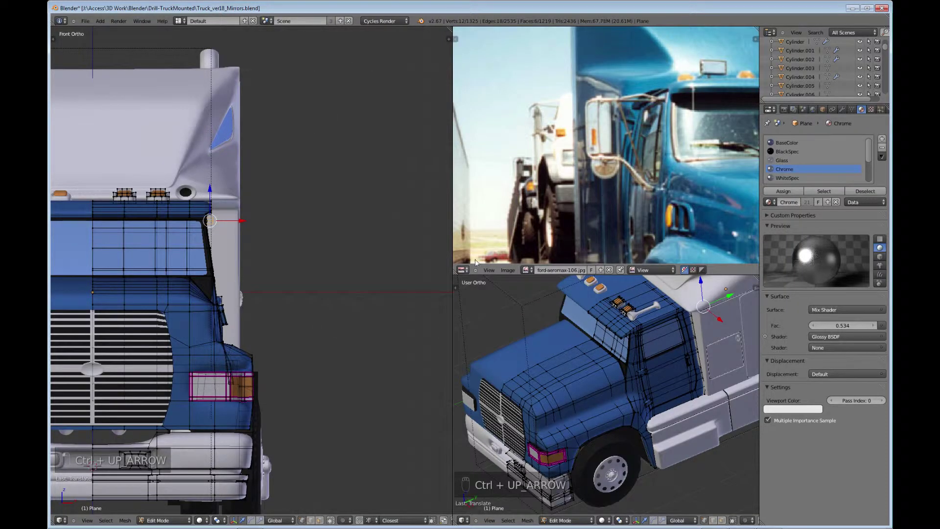
Replace the reference photo with the 3D view showing the front blueprint
{"action": "left_click", "coordinate": [469, 269]}
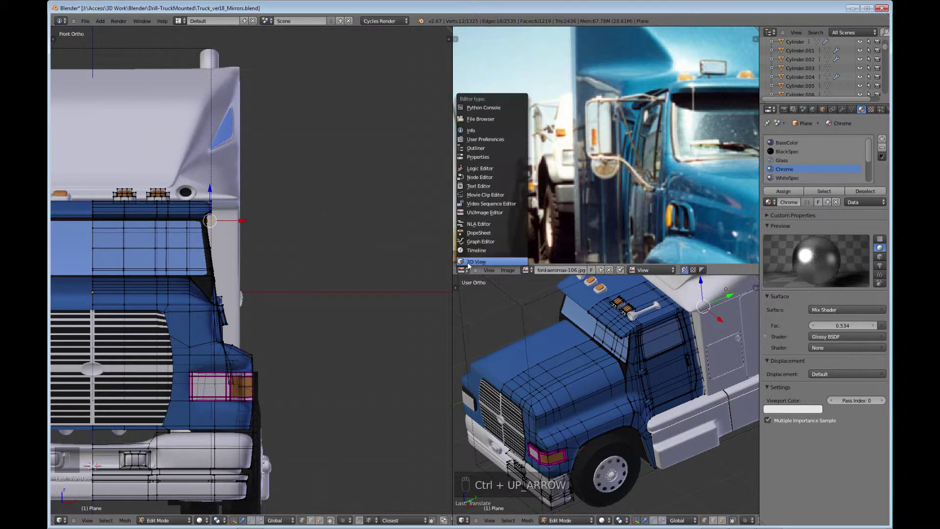
{"action": "left_click", "coordinate": [469, 263]}
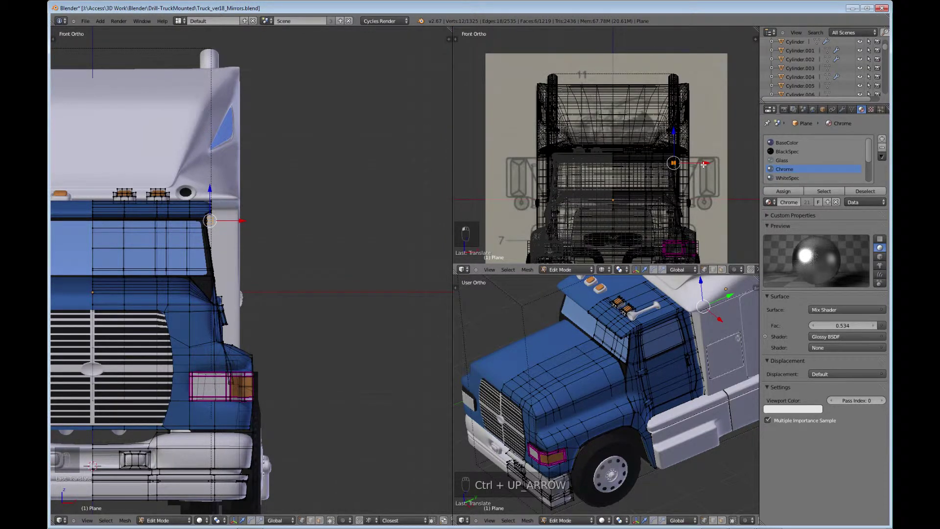
Move the cylinder in the maximized front view up to the height of the blueprint's upper mirror arm, beside the cab roof edge
{"action": "key", "text": "ctrl+Up"}
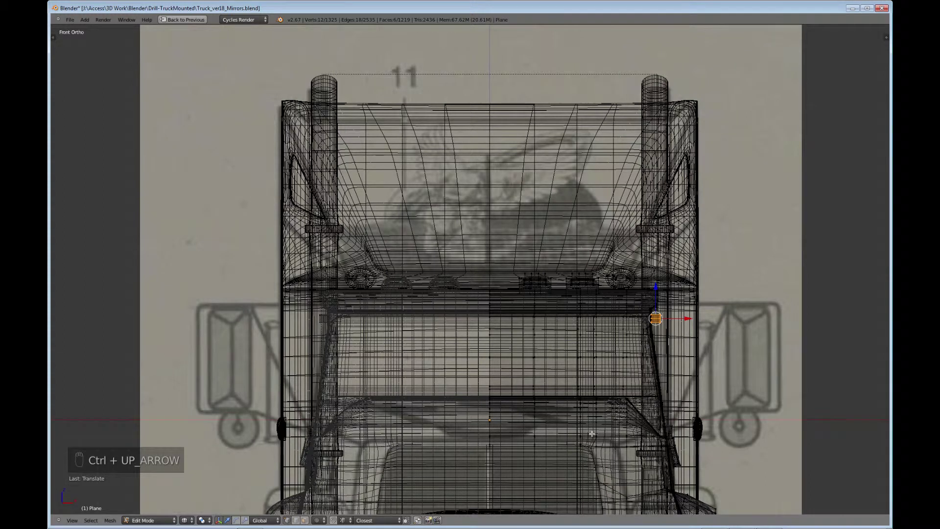
{"action": "middle_click_drag", "start_coordinate": [600, 376], "coordinate": [426, 341], "text": "shift"}
{"action": "scroll", "coordinate": [471, 271], "scroll_direction": "up", "scroll_amount": 3}
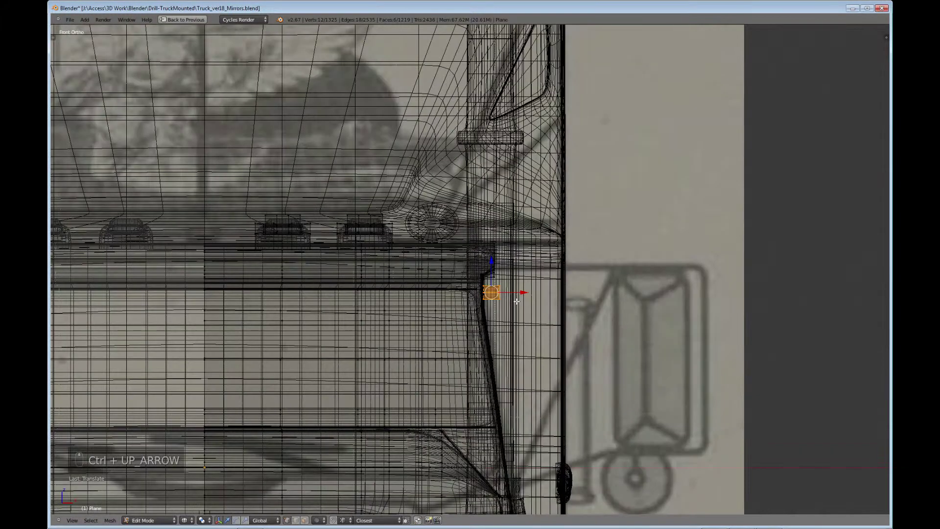
{"action": "key", "text": "g"}
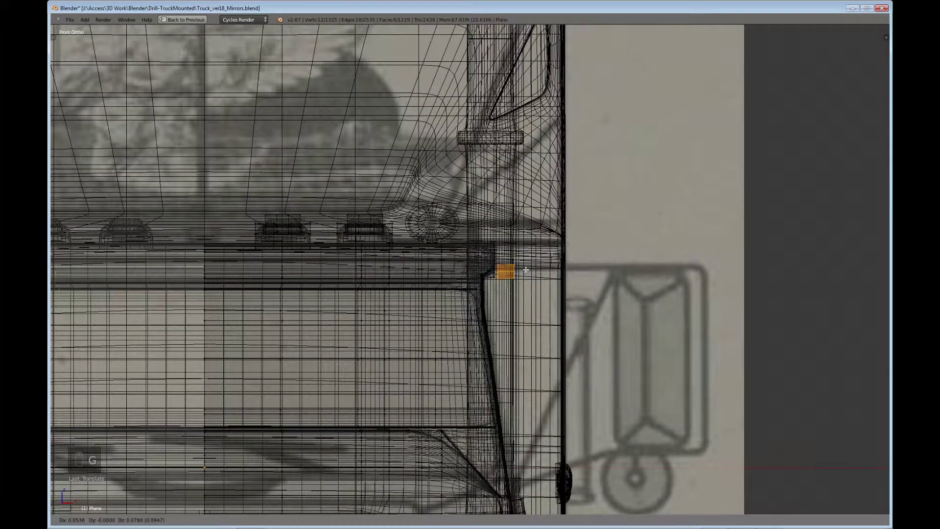
{"action": "left_click", "coordinate": [521, 267]}
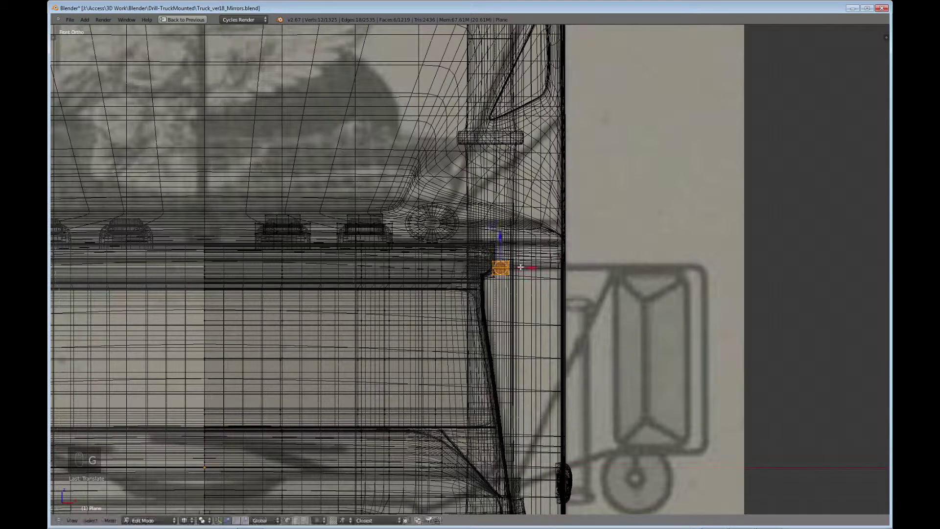
Scale the cylinder down slightly, move it inward along X against the cab roof edge, and restore the multi-view layout
{"action": "key", "text": "s"}
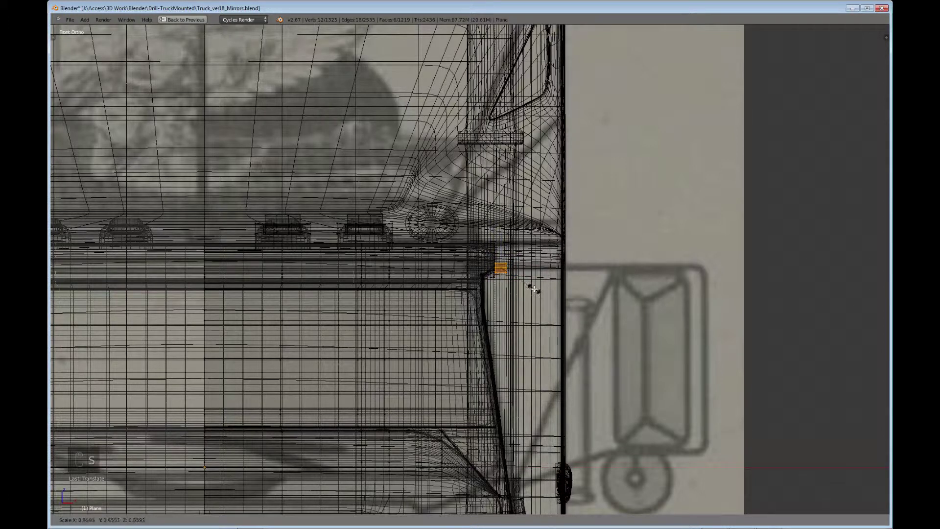
{"action": "left_click", "coordinate": [531, 271]}
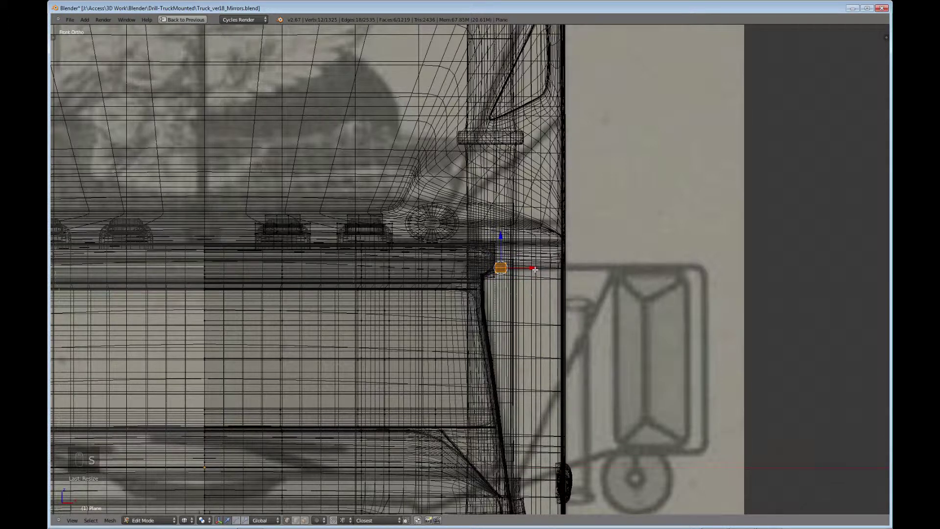
{"action": "key", "text": "g"}
{"action": "key", "text": "x"}
{"action": "left_click", "coordinate": [528, 269]}
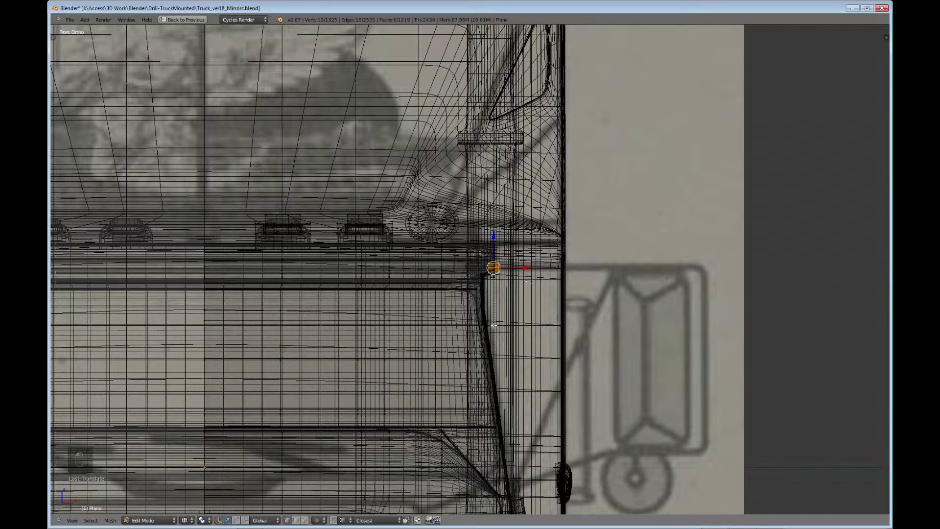
{"action": "scroll", "coordinate": [493, 325], "scroll_direction": "down", "scroll_amount": 3}
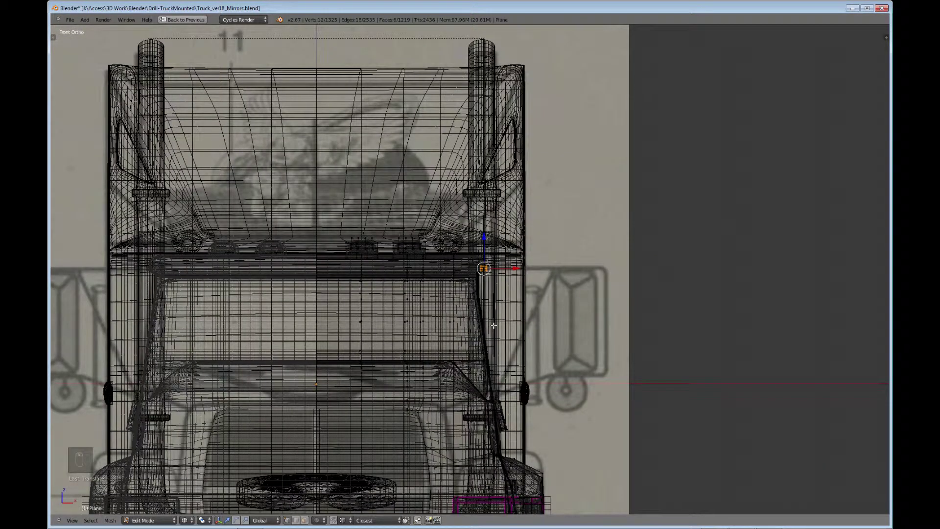
{"action": "key", "text": "ctrl+Up"}
Move the cylinder forward along Y from the sleeper to the cab roof's front corner above the windshield pillar
{"action": "scroll", "coordinate": [172, 281], "scroll_direction": "up", "scroll_amount": 5}
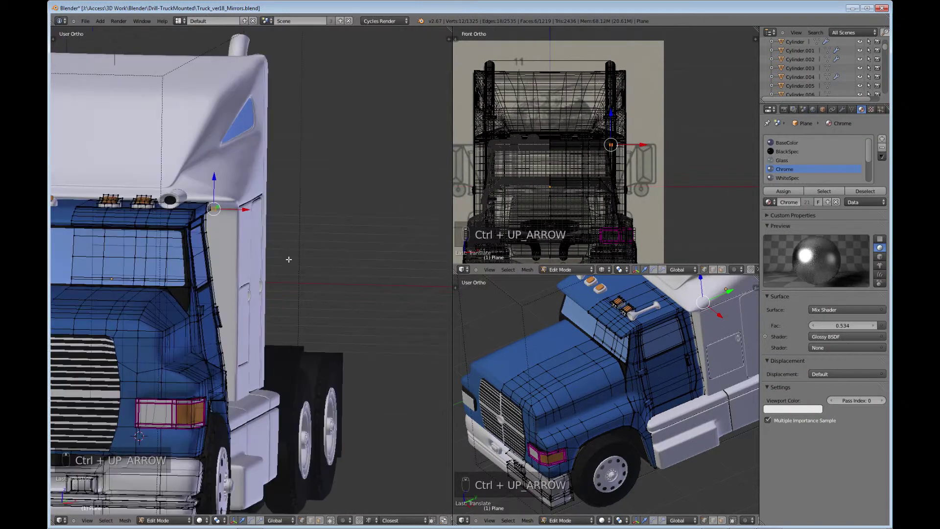
{"action": "middle_click_drag", "start_coordinate": [172, 281], "coordinate": [268, 300], "text": "shift"}
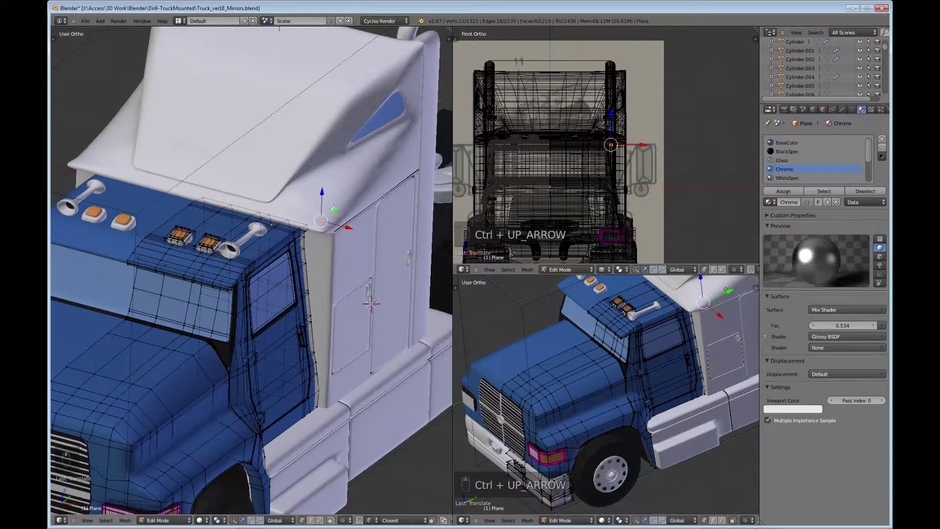
{"action": "left_click_drag", "start_coordinate": [335, 209], "coordinate": [265, 275]}
{"action": "middle_click_drag", "start_coordinate": [266, 306], "coordinate": [356, 241]}
{"action": "scroll", "coordinate": [303, 336], "scroll_direction": "up", "scroll_amount": 6}
{"action": "middle_click_drag", "start_coordinate": [374, 211], "coordinate": [246, 321], "text": "shift"}
{"action": "scroll", "coordinate": [246, 322], "scroll_direction": "up", "scroll_amount": 2}
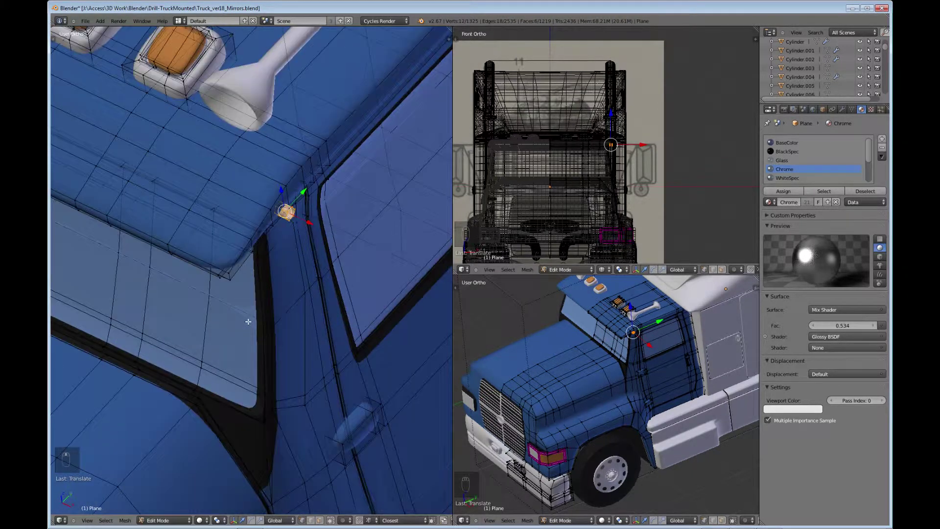
Nudge the cylinder along X, then raise it about 0.007 along Z to seat it in the roof's front corner
{"action": "scroll", "coordinate": [247, 323], "scroll_direction": "up", "scroll_amount": 4}
{"action": "key", "text": "g"}
{"action": "key", "text": "x"}
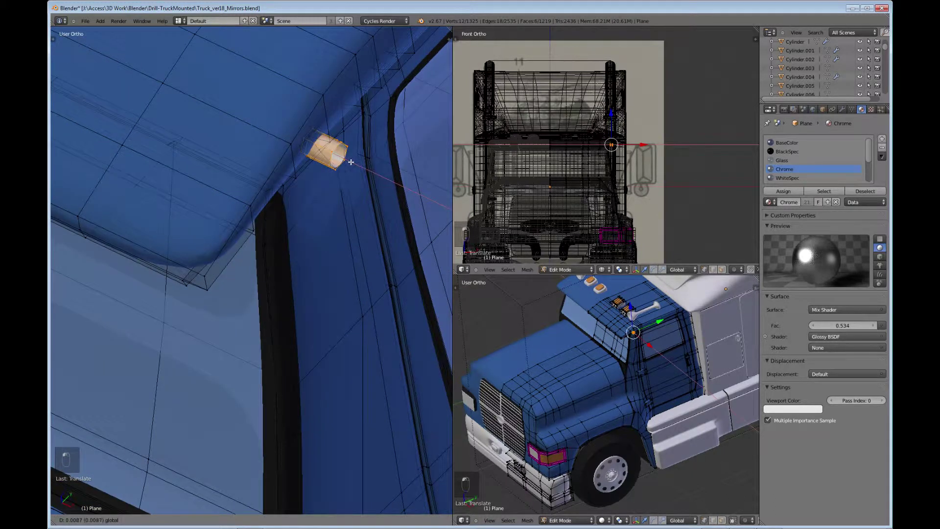
{"action": "left_click", "coordinate": [344, 160]}
{"action": "middle_click_drag", "start_coordinate": [267, 250], "coordinate": [274, 412]}
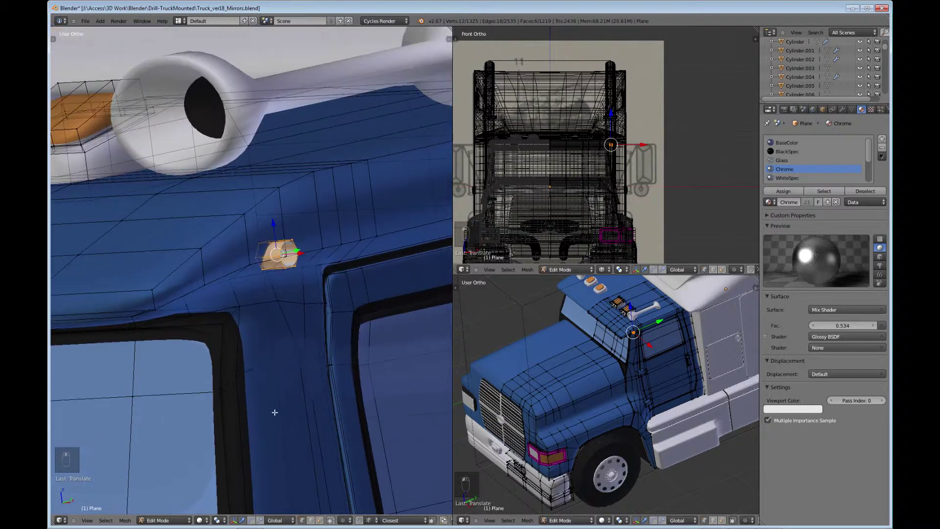
{"action": "key", "text": "g"}
{"action": "key", "text": "z"}
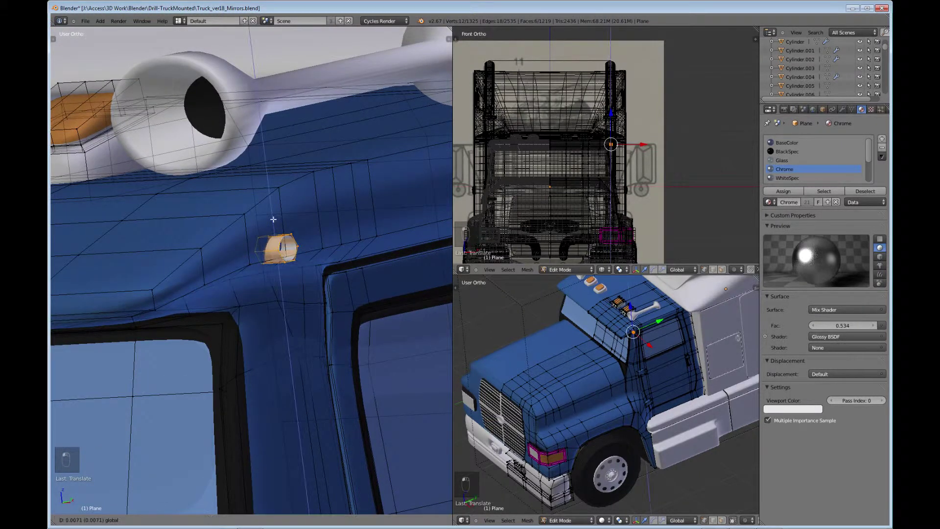
{"action": "left_click", "coordinate": [274, 219]}
{"action": "scroll", "coordinate": [273, 219], "scroll_direction": "down", "scroll_amount": 3}
{"action": "middle_click_drag", "start_coordinate": [285, 314], "coordinate": [291, 321]}
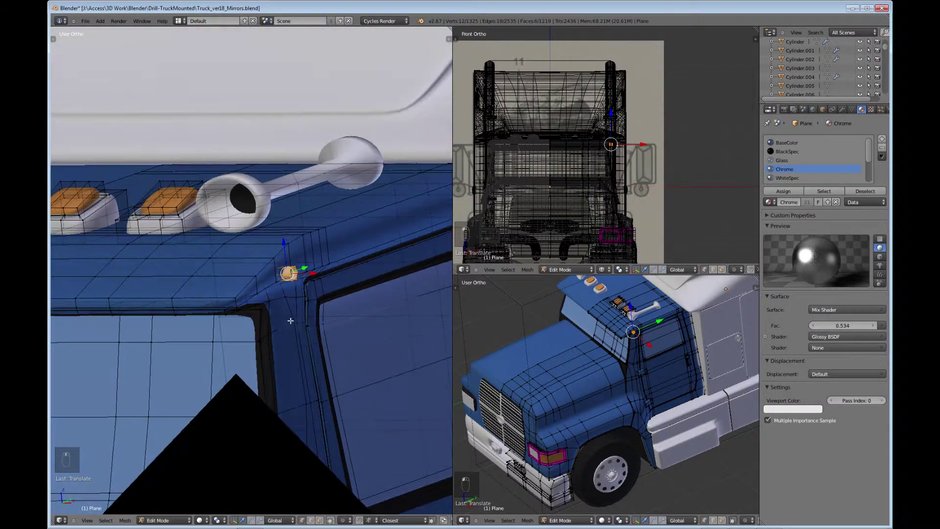
Set the main view to front orthographic and replace the blueprint view with the truck reference photo in the image editor
{"action": "key", "text": "KP_3"}
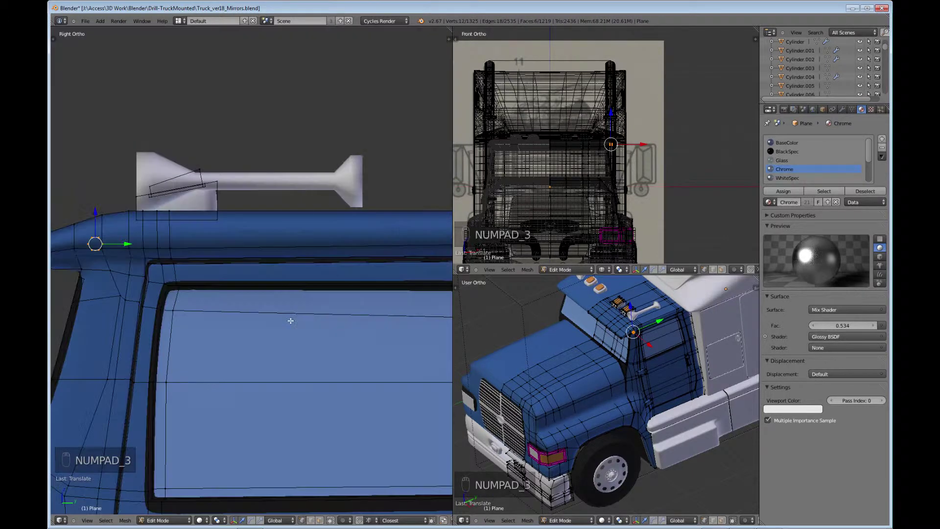
{"action": "key", "text": "KP_1"}
{"action": "middle_click_drag", "start_coordinate": [313, 297], "coordinate": [204, 306], "text": "shift"}
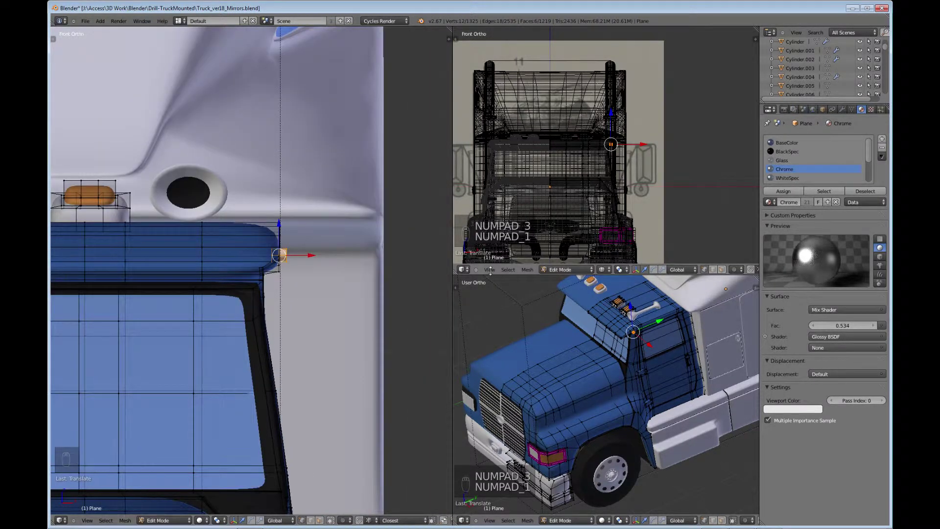
{"action": "left_click", "coordinate": [464, 270]}
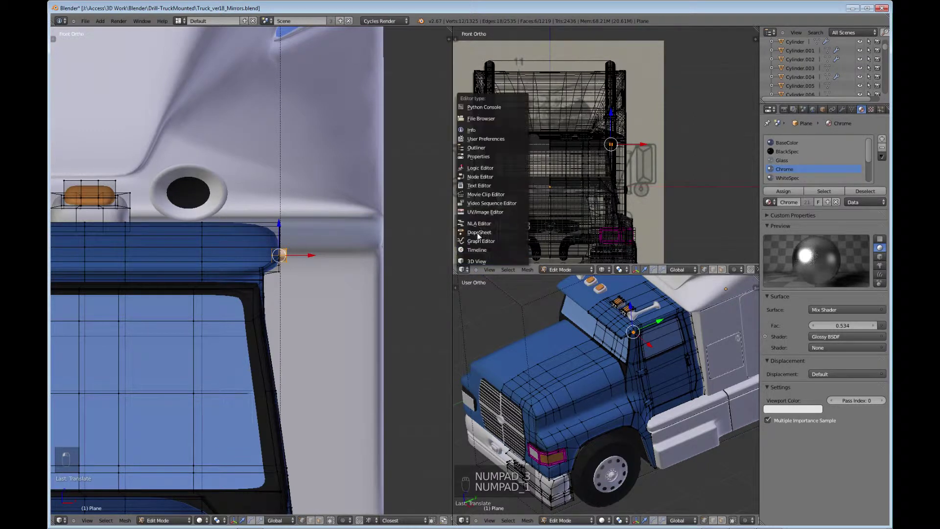
{"action": "left_click", "coordinate": [480, 215]}
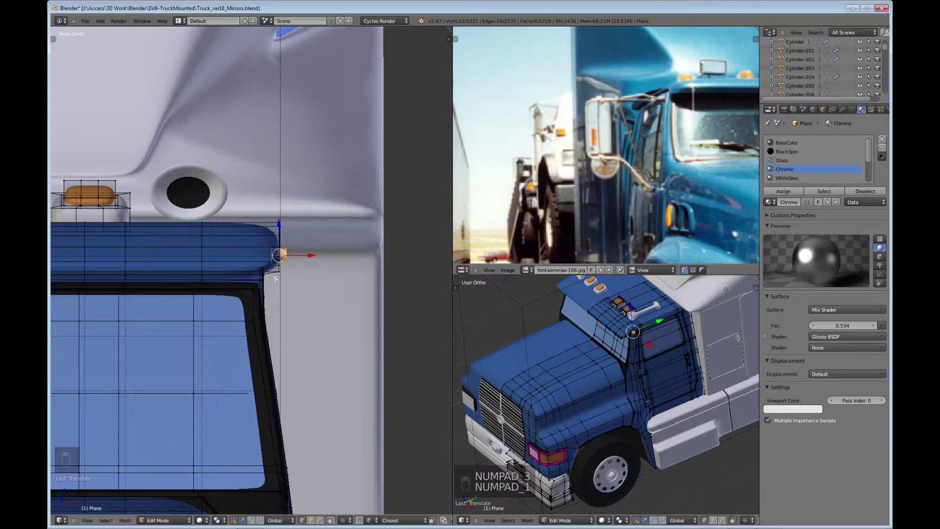
Select the cylinder's outer end vertices and pull them outward along X past the sleeper's side to form the horizontal tube
{"action": "middle_click_drag", "start_coordinate": [182, 286], "coordinate": [134, 326], "text": "shift"}
{"action": "scroll", "coordinate": [244, 319], "scroll_direction": "up", "scroll_amount": 3}
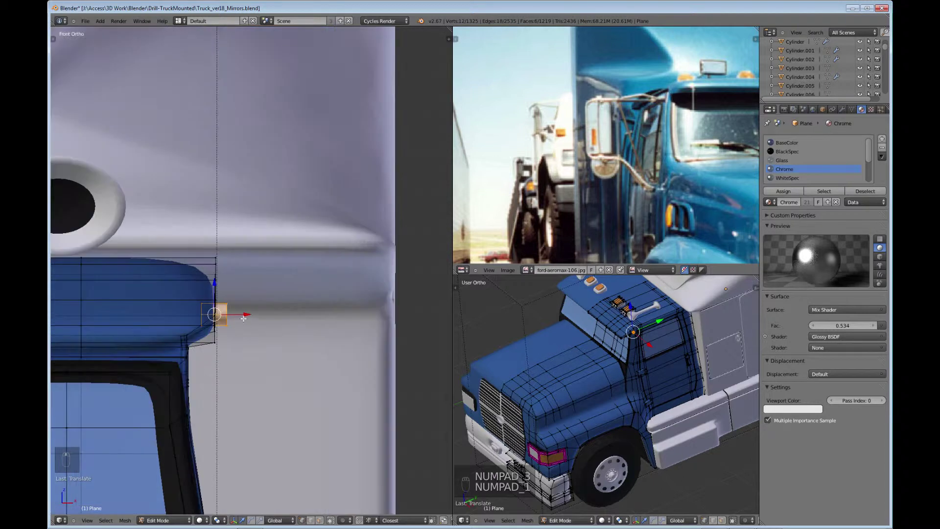
{"action": "right_click", "coordinate": [228, 305]}
{"action": "key", "text": "b"}
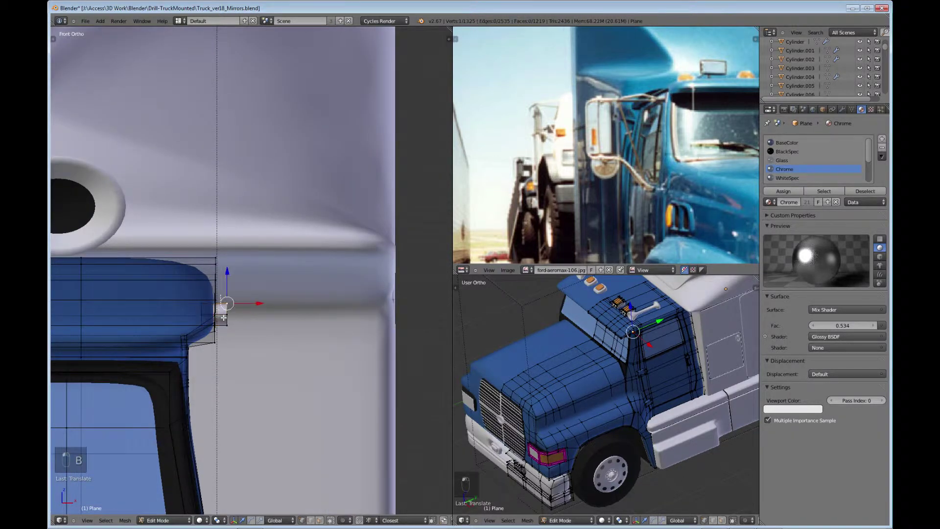
{"action": "left_click_drag", "start_coordinate": [221, 295], "coordinate": [348, 320]}
{"action": "scroll", "coordinate": [272, 359], "scroll_direction": "down", "scroll_amount": 4}
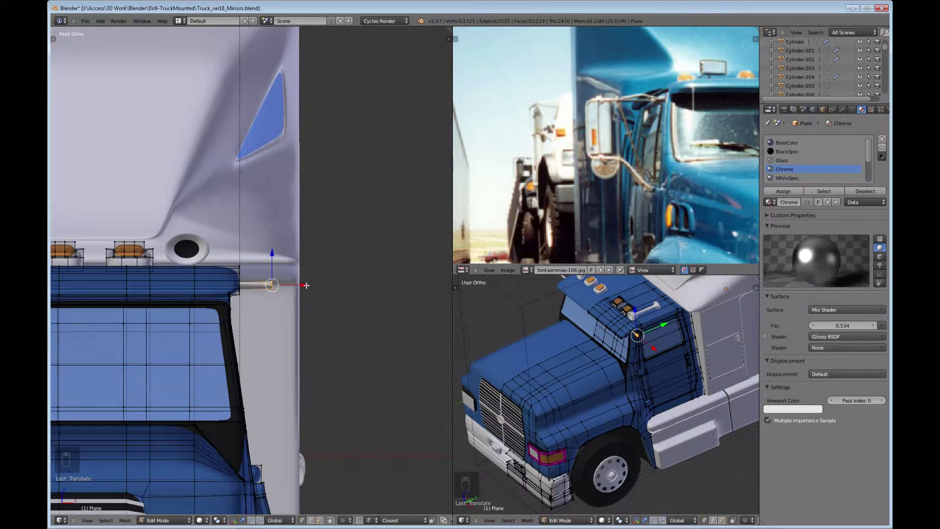
{"action": "left_click_drag", "start_coordinate": [306, 285], "coordinate": [353, 287]}
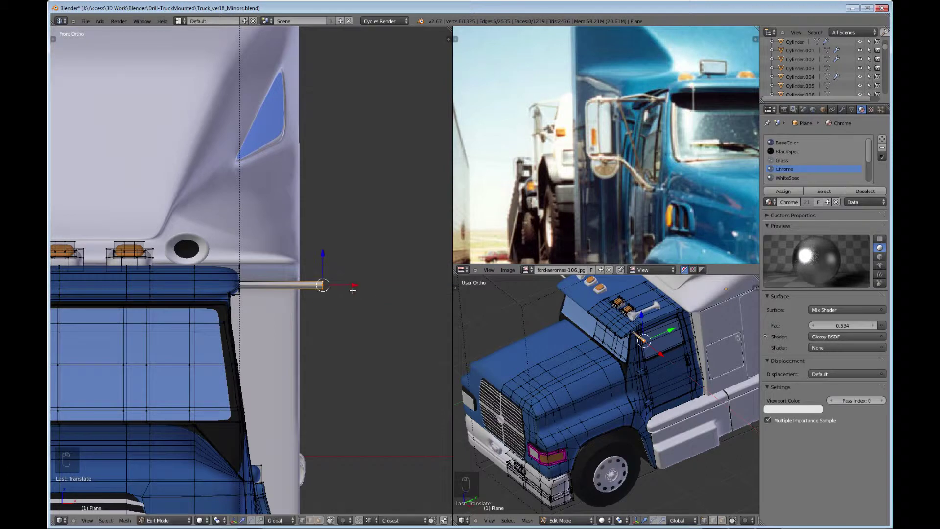
Extrude the tube's outer end a short way outward and down, rotate the end ring, and reposition it to start the bend
{"action": "key", "text": "e"}
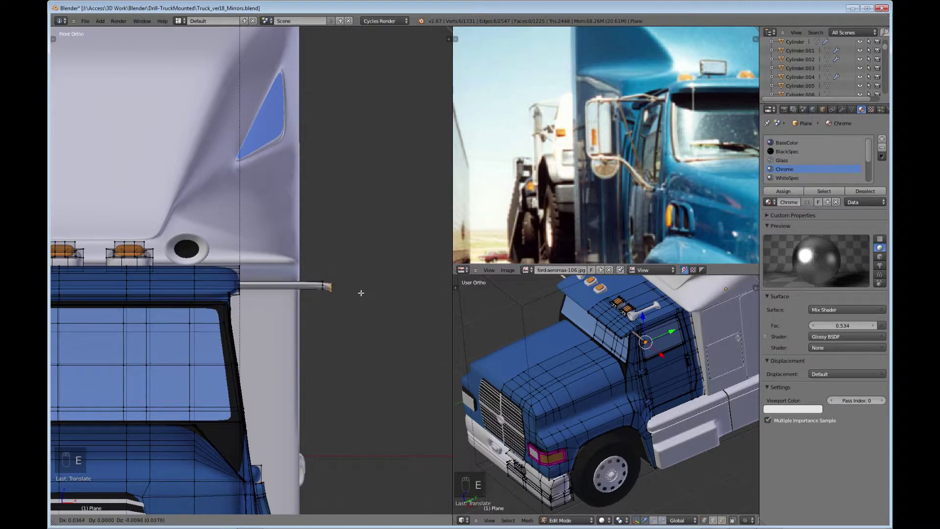
{"action": "left_click", "coordinate": [365, 295]}
{"action": "key", "text": "r"}
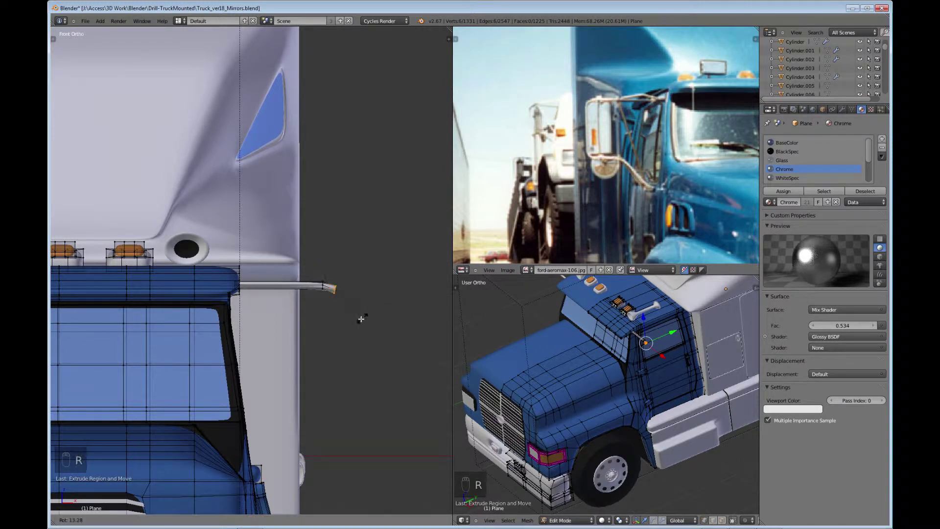
{"action": "left_click", "coordinate": [343, 321]}
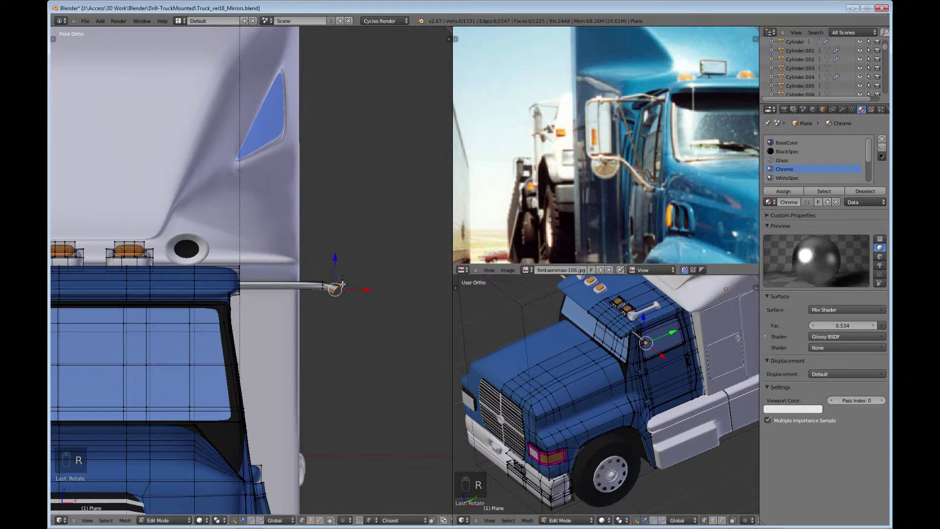
{"action": "key", "text": "g"}
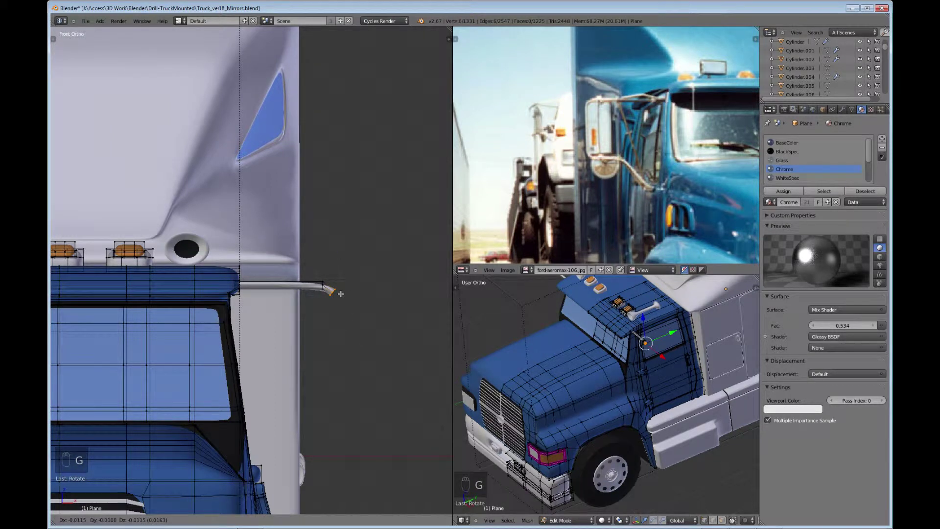
{"action": "left_click", "coordinate": [341, 293]}
Extrude a second short bend segment downward from the tube end and rotate its end ring to follow the curve
{"action": "key", "text": "e"}
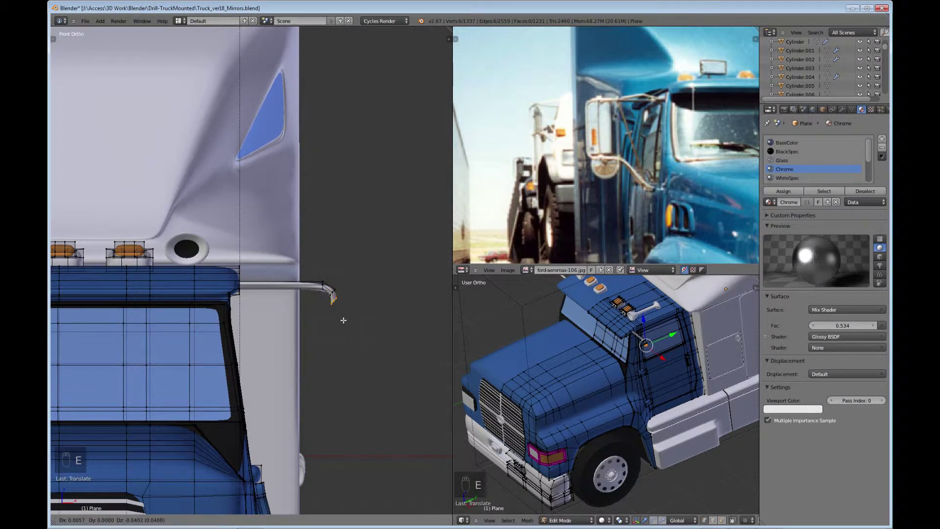
{"action": "left_click", "coordinate": [343, 321]}
{"action": "key", "text": "r"}
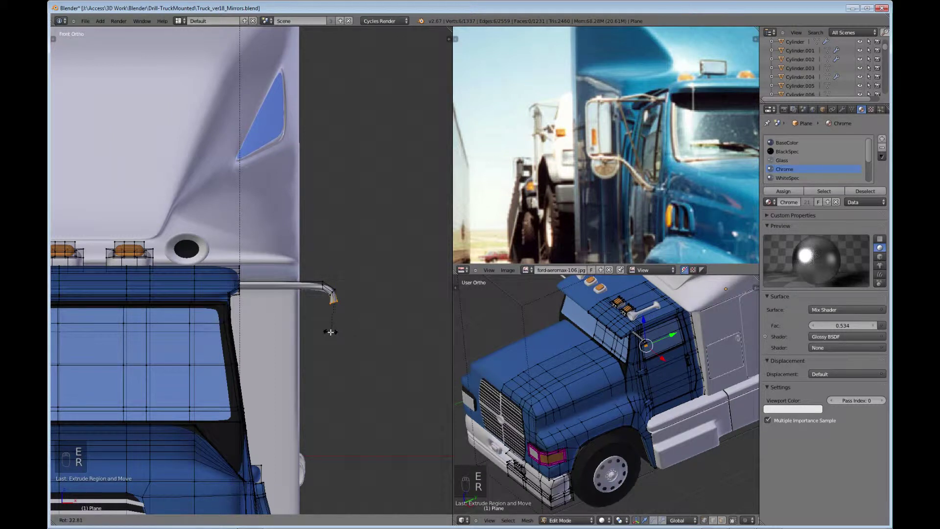
{"action": "left_click", "coordinate": [331, 332]}
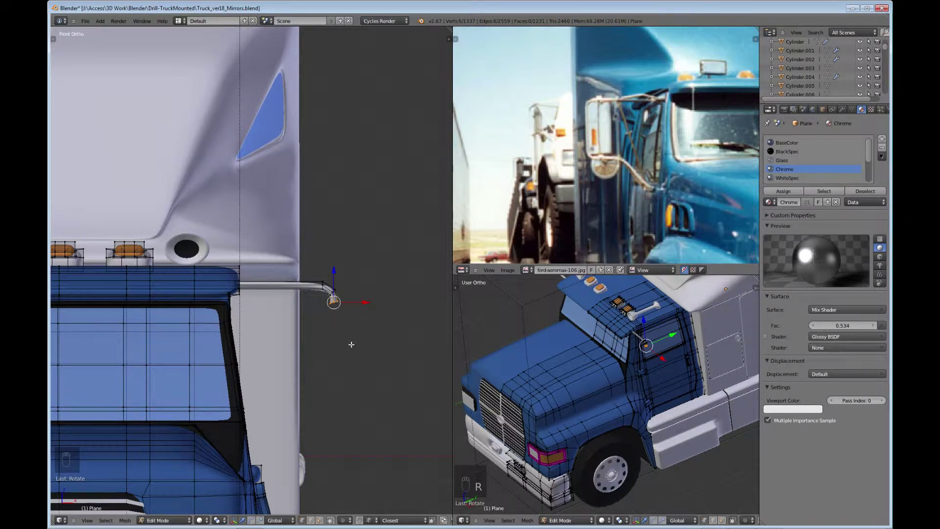
Rotate the bend's end ring level and extrude it straight down about 0.286 along Z to form the tube's vertical section
{"action": "scroll", "coordinate": [351, 344], "scroll_direction": "up", "scroll_amount": 3}
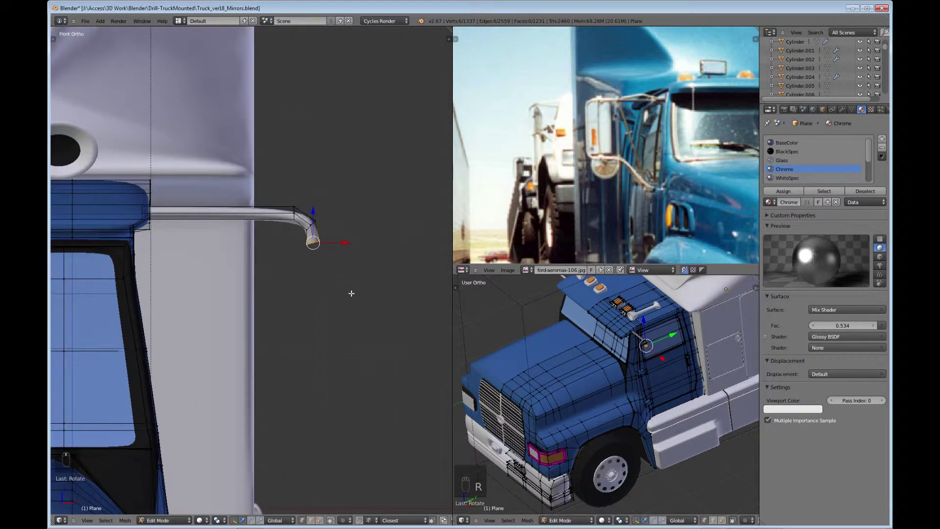
{"action": "key", "text": "r"}
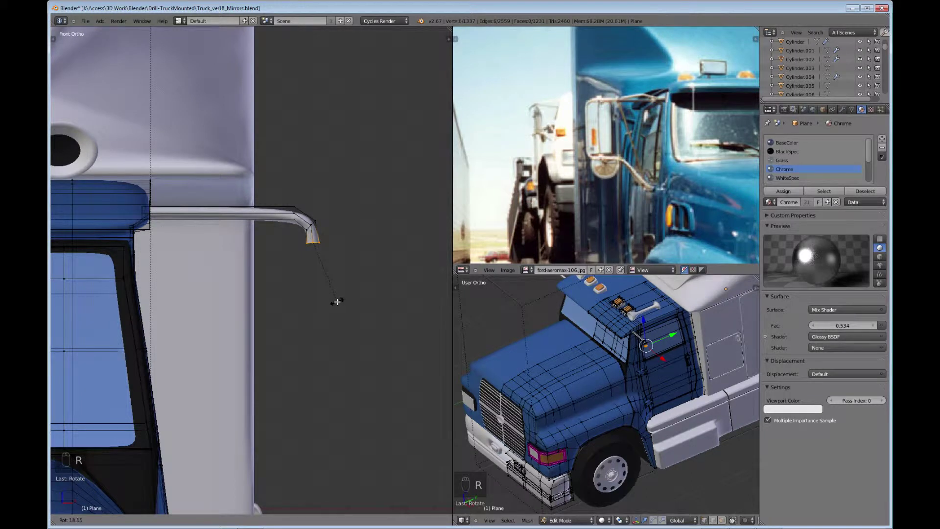
{"action": "left_click", "coordinate": [337, 301]}
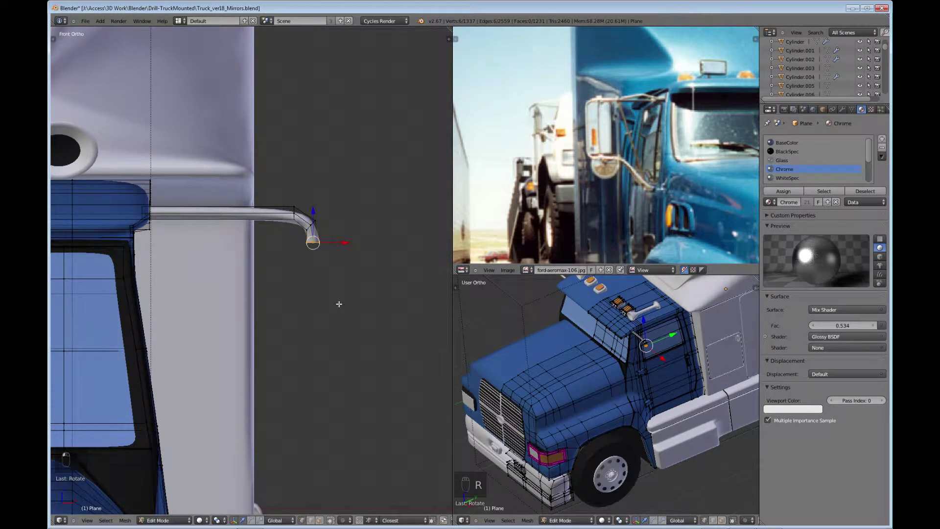
{"action": "key", "text": "e"}
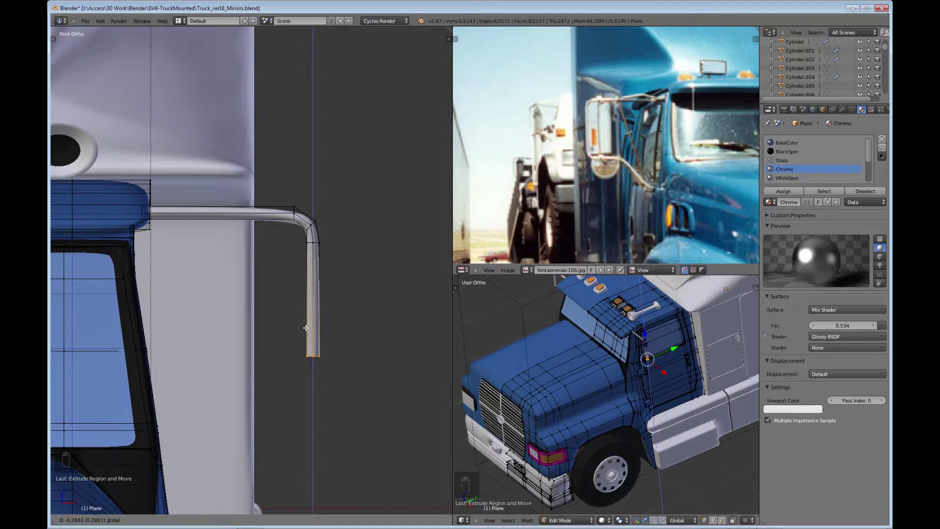
{"action": "left_click", "coordinate": [306, 328]}
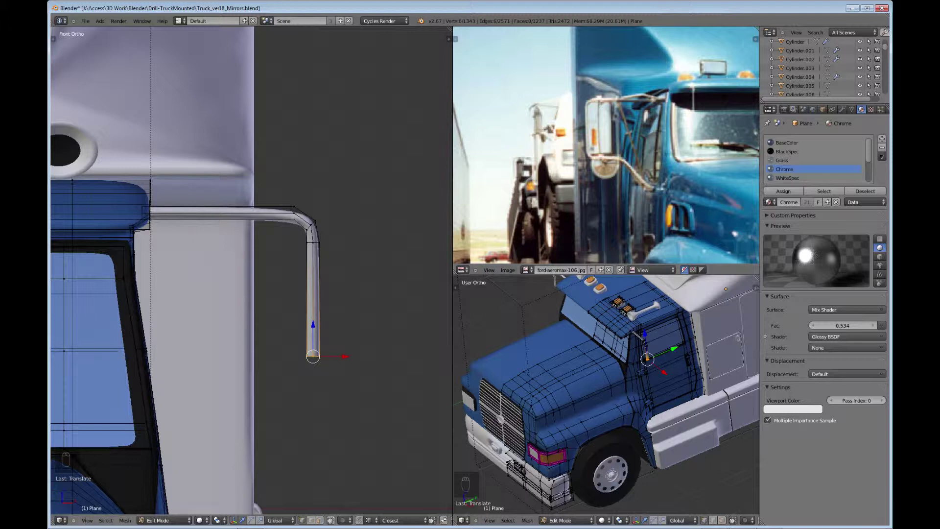
Adjust the height of the end ring at the foot of the tube's vertical section along Z
{"action": "key", "text": "e"}
{"action": "left_click_drag", "start_coordinate": [313, 324], "coordinate": [313, 382]}
{"action": "middle_click_drag", "start_coordinate": [313, 382], "coordinate": [362, 252], "text": "shift"}
{"action": "key", "text": "g"}
{"action": "key", "text": "z"}
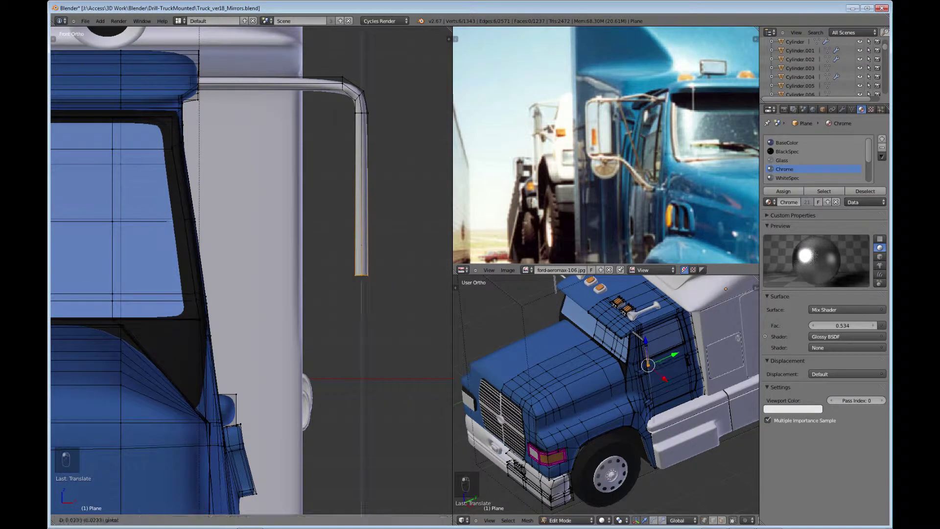
{"action": "key", "text": "Return"}
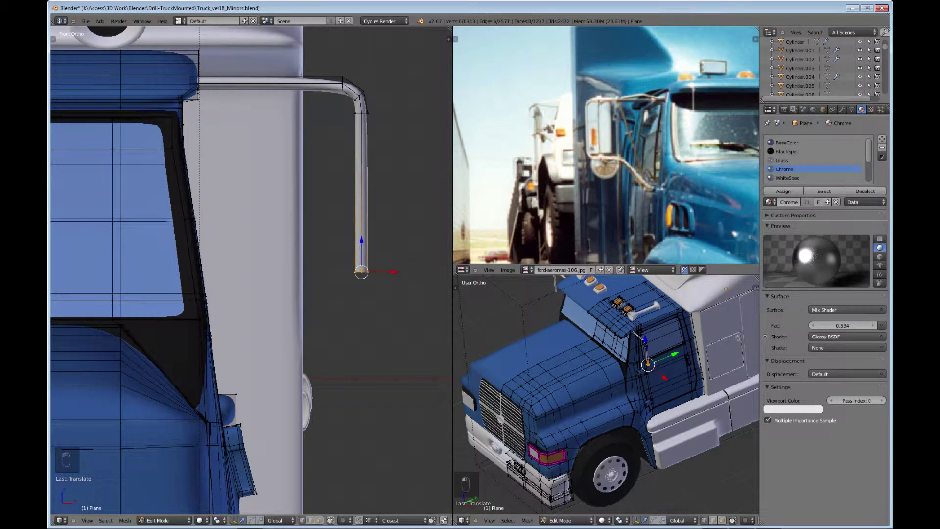
Extrude three short segments from the tube's lower end, rotating the end rings to curve the bend inward toward the cab
{"action": "key", "text": "e"}
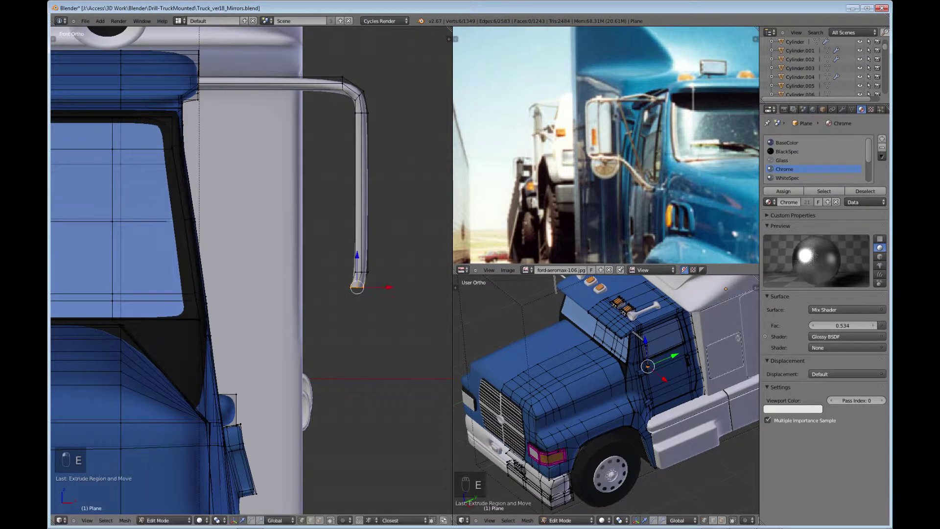
{"action": "key", "text": "r"}
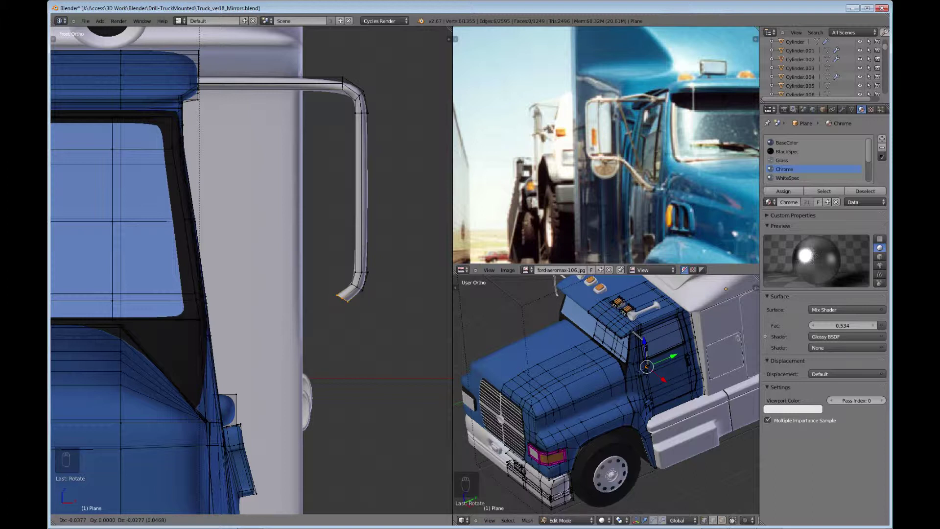
{"action": "key", "text": "Return"}
{"action": "key", "text": "r"}
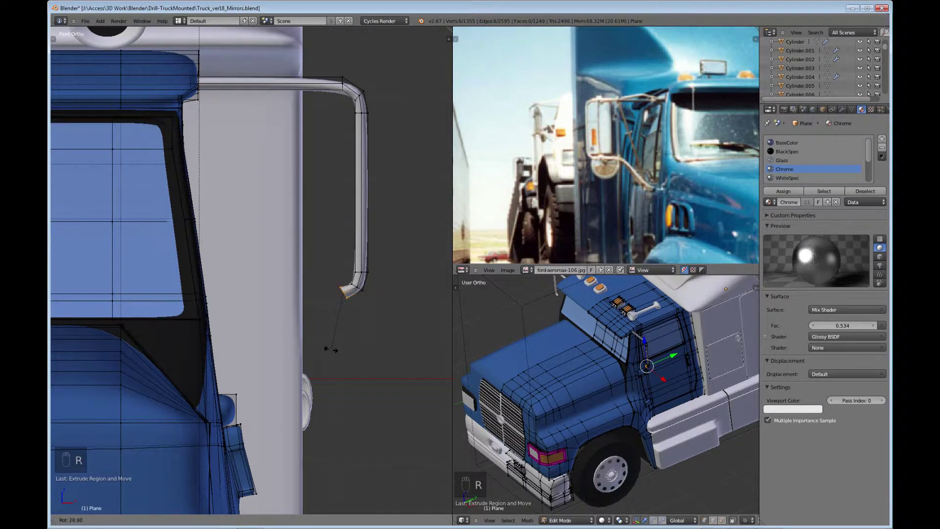
{"action": "left_click", "coordinate": [329, 349]}
{"action": "key", "text": "e"}
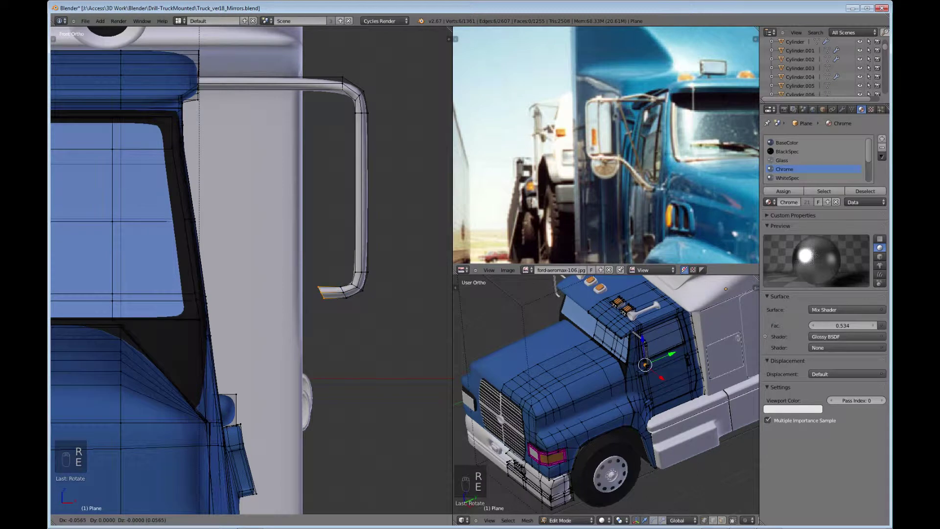
{"action": "key", "text": "Return"}
{"action": "key", "text": "r"}
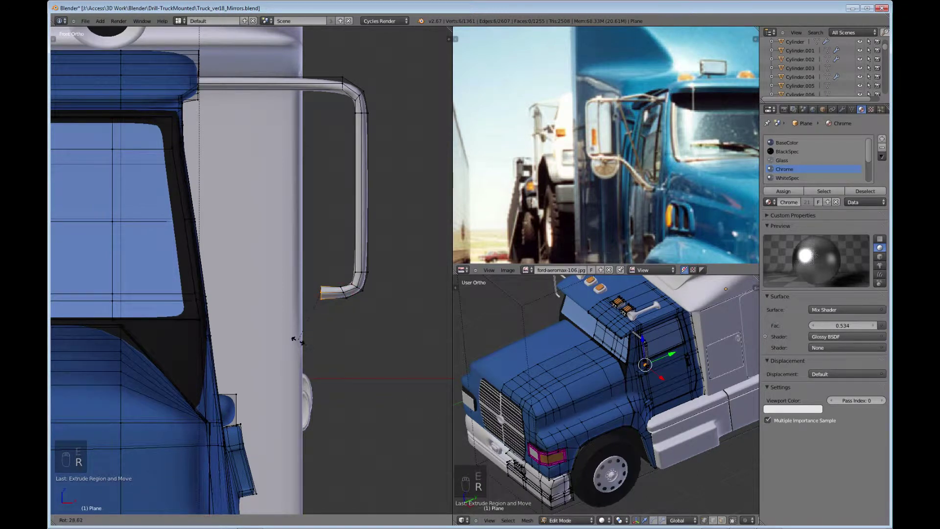
{"action": "left_click", "coordinate": [298, 340]}
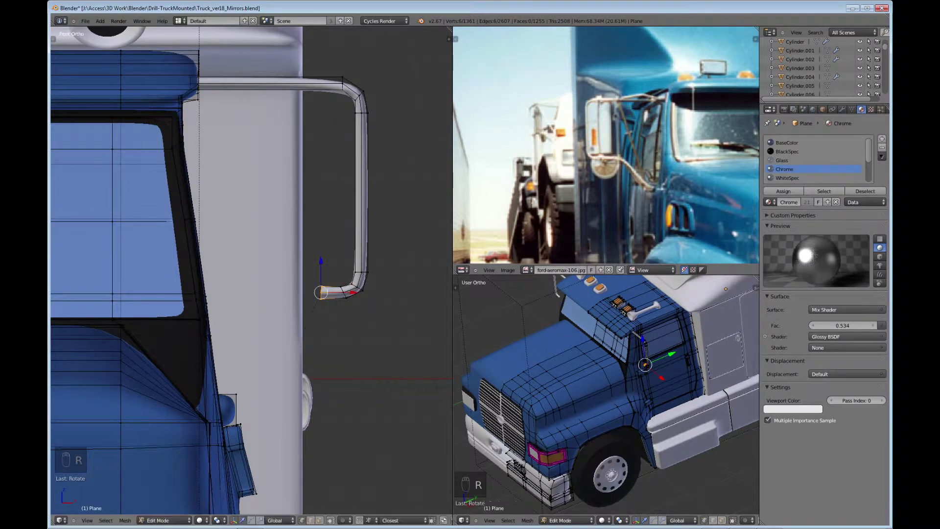
Extrude the bend's level end ring inward along X to form the tube's lower horizontal section
{"action": "key", "text": "e"}
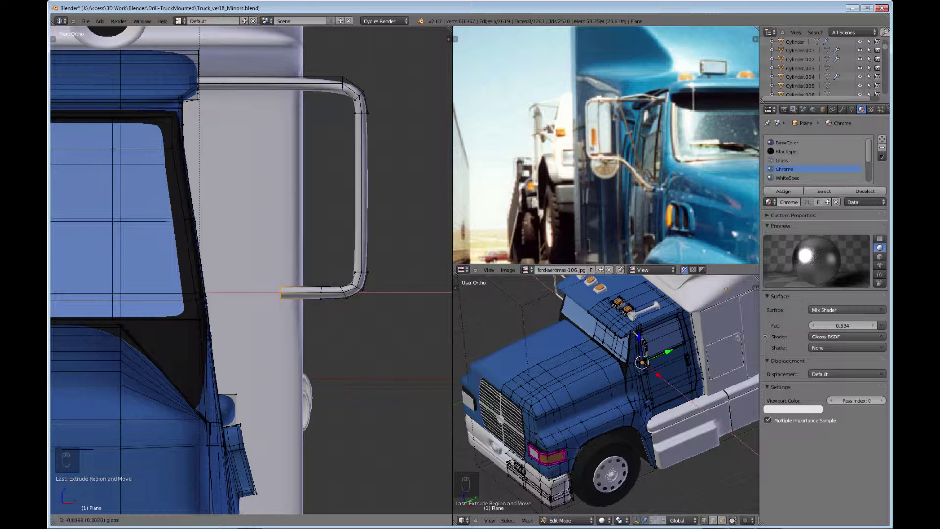
{"action": "left_click_drag", "start_coordinate": [314, 292], "coordinate": [312, 292]}
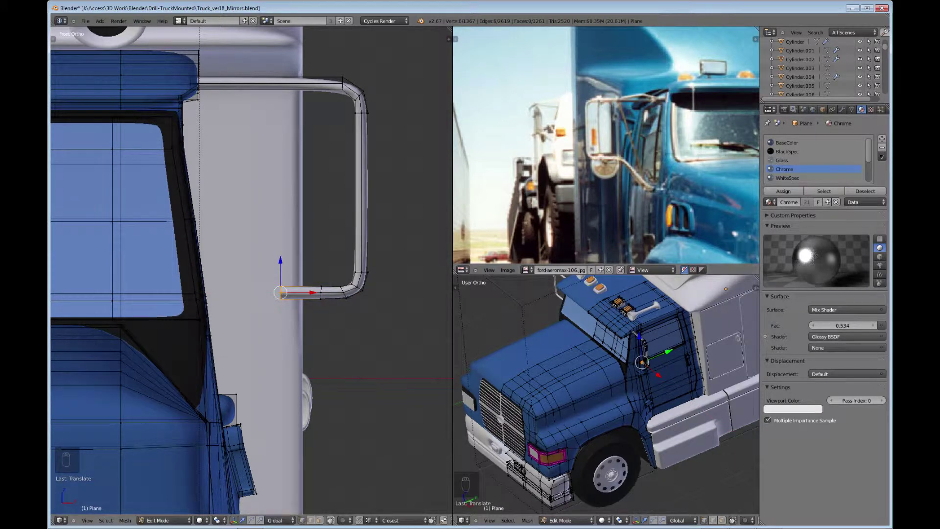
{"action": "scroll", "coordinate": [251, 271], "scroll_direction": "down", "scroll_amount": 1}
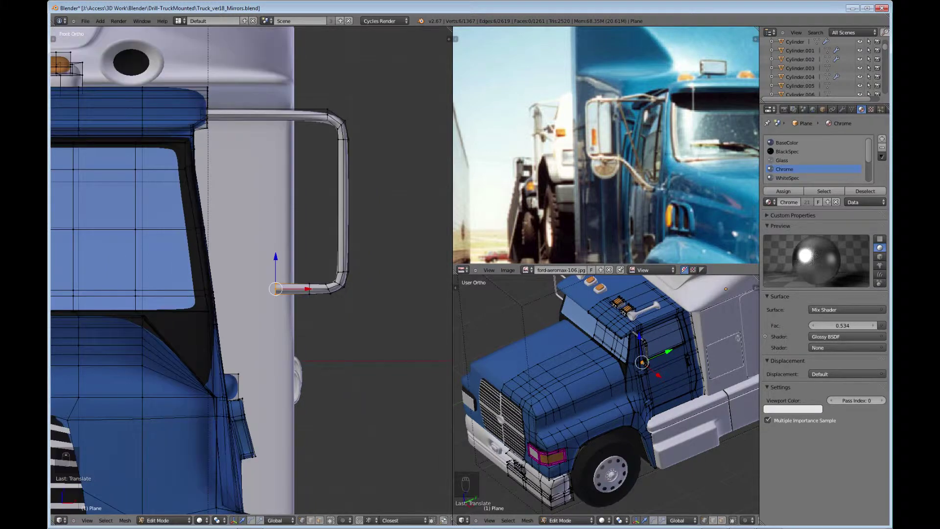
Select all vertices of the tube's outer loop and move them farther out from the cab along X
{"action": "right_click", "coordinate": [327, 115]}
{"action": "key", "text": "b"}
{"action": "left_click_drag", "start_coordinate": [294, 88], "coordinate": [416, 328]}
{"action": "key", "text": "g"}
{"action": "key", "text": "x"}
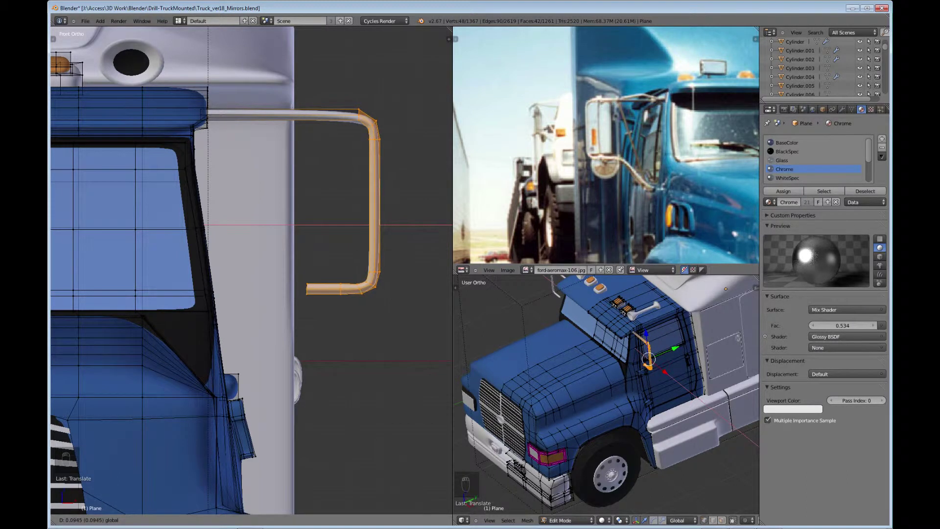
{"action": "key", "text": "Return"}
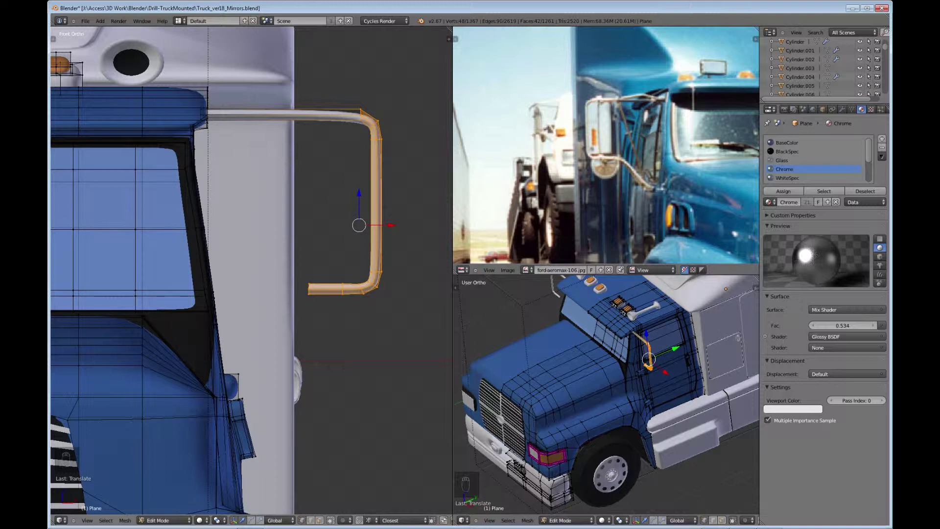
Select only the lower section's inner end ring and move it inward along X to lengthen that section
{"action": "key", "text": "a"}
{"action": "key", "text": "b"}
{"action": "left_click_drag", "start_coordinate": [299, 276], "coordinate": [317, 302]}
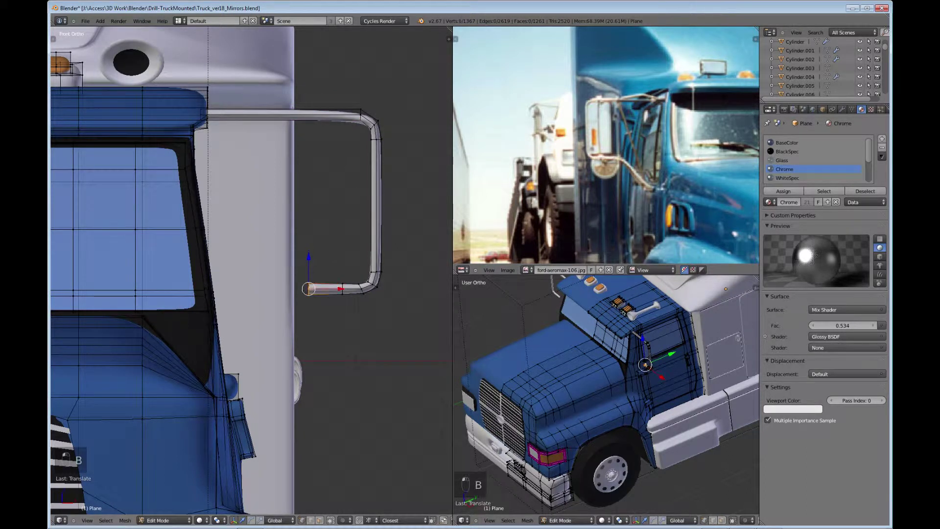
{"action": "scroll", "coordinate": [314, 294], "scroll_direction": "up", "scroll_amount": 2}
{"action": "middle_click_drag", "start_coordinate": [334, 297], "coordinate": [342, 229], "text": "shift"}
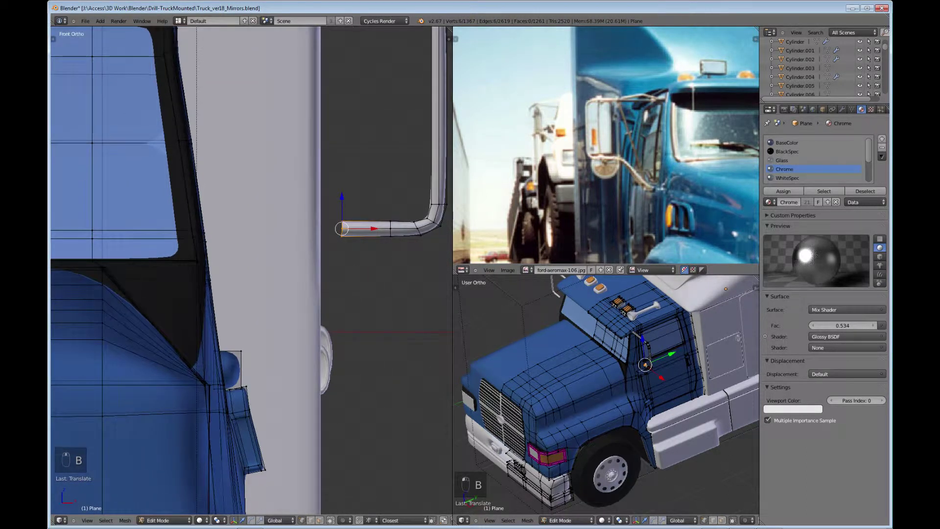
{"action": "middle_click_drag", "start_coordinate": [342, 228], "coordinate": [315, 342], "text": "shift"}
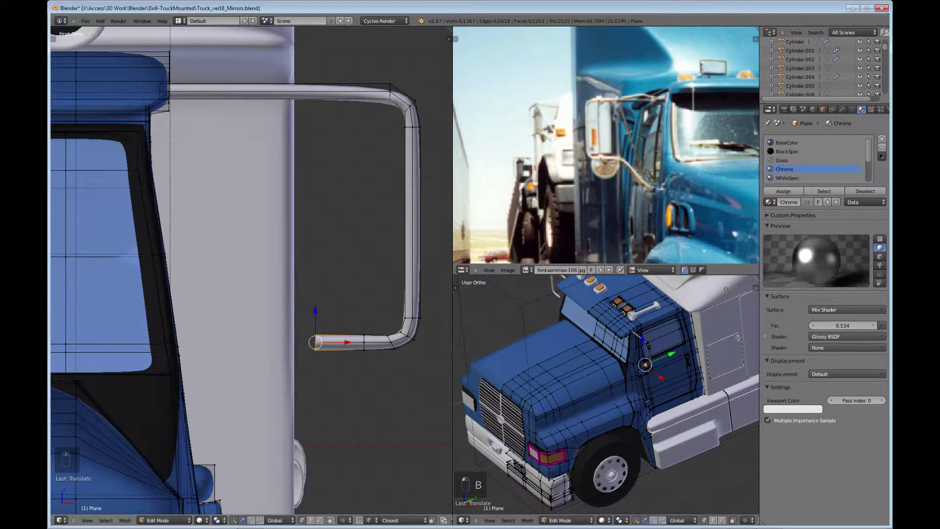
{"action": "key", "text": "g"}
{"action": "key", "text": "x"}
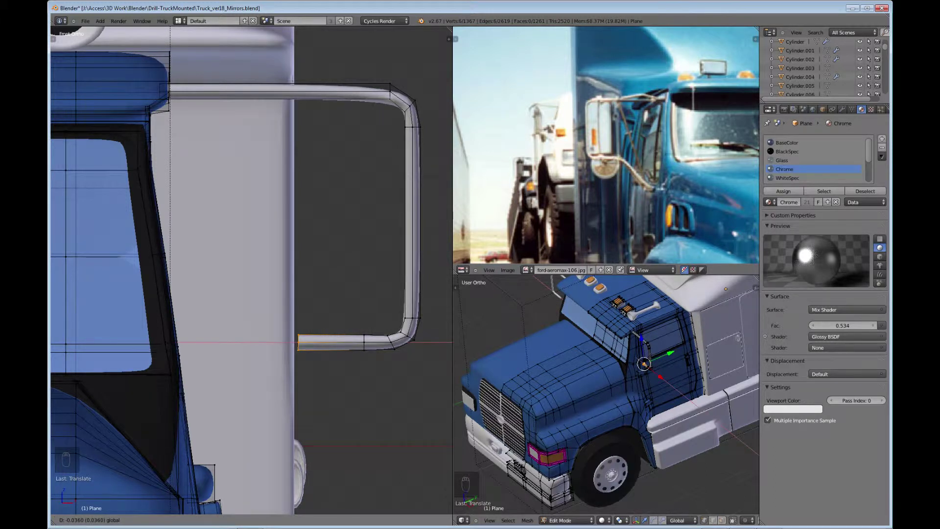
{"action": "key", "text": "Return"}
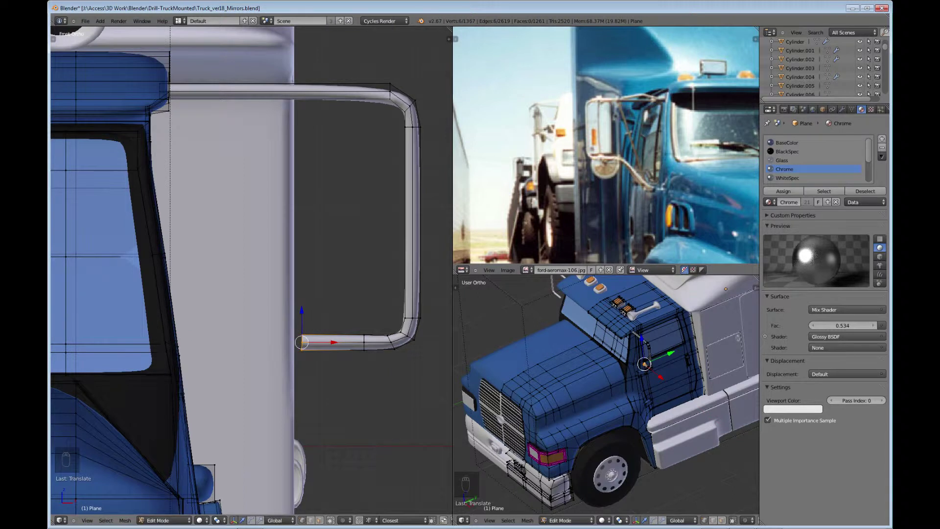
Extrude a short bend from the lower tube's inner end, rotate its ring, and extrude a long diagonal section down toward the cab
{"action": "key", "text": "e"}
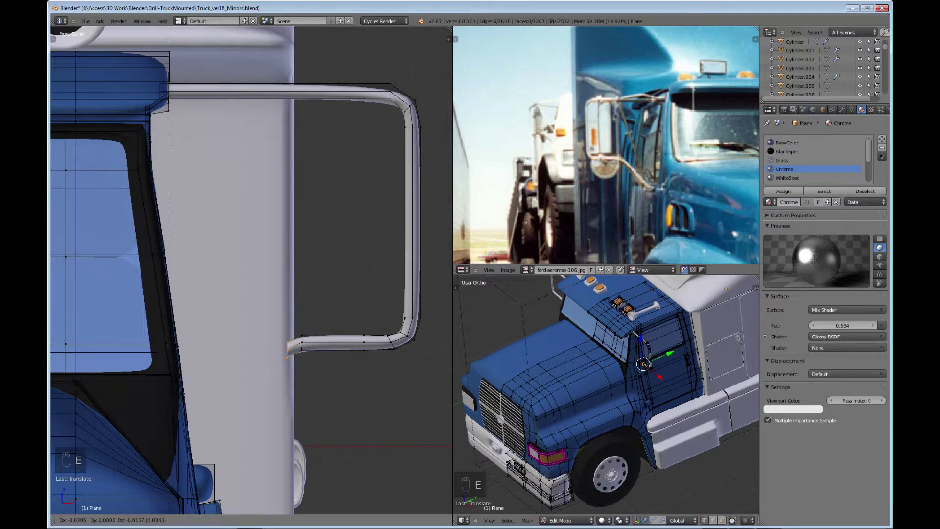
{"action": "left_click", "coordinate": [317, 368]}
{"action": "key", "text": "r"}
{"action": "left_click", "coordinate": [319, 351]}
{"action": "key", "text": "e"}
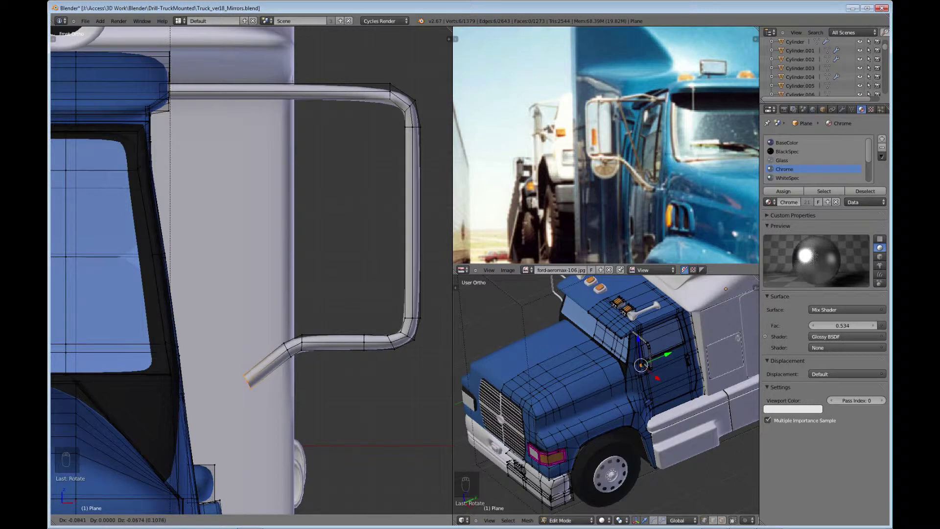
{"action": "left_click", "coordinate": [228, 399]}
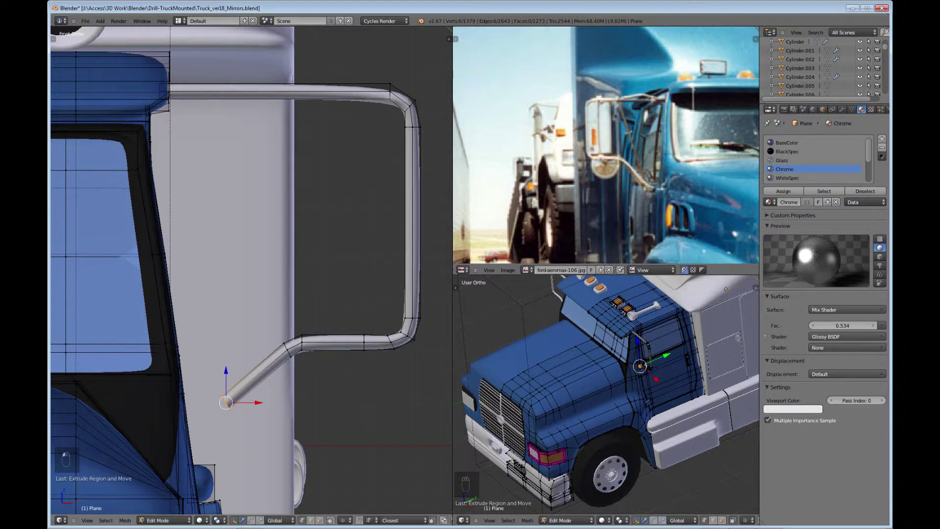
Extrude a short bend from the diagonal's end, rotate its ring, and extrude the tube into the cab's side
{"action": "key", "text": "e"}
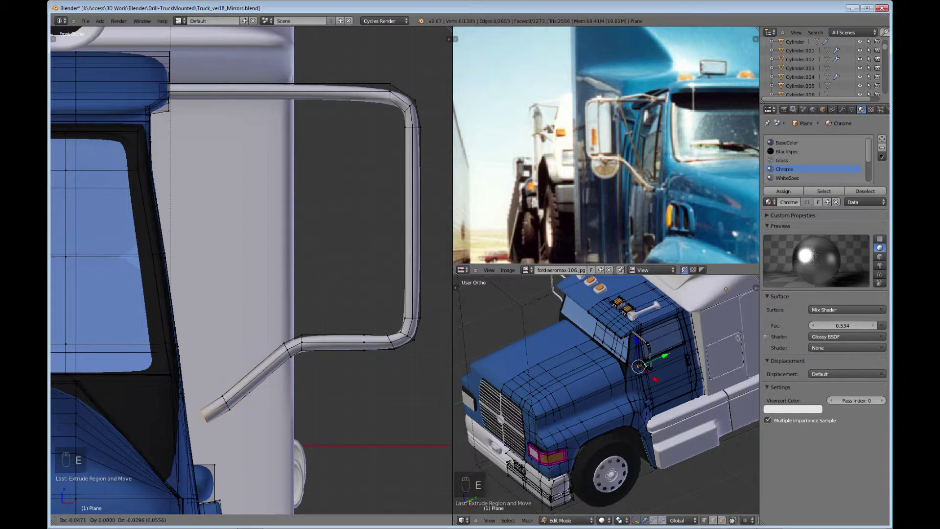
{"action": "key", "text": "r"}
{"action": "left_click", "coordinate": [207, 439]}
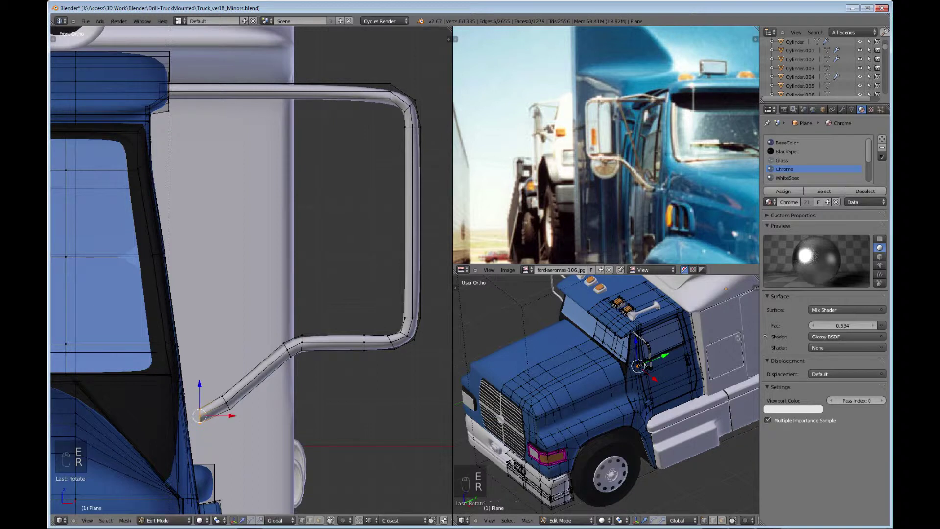
{"action": "key", "text": "e"}
{"action": "left_click", "coordinate": [187, 440]}
{"action": "scroll", "coordinate": [187, 439], "scroll_direction": "down", "scroll_amount": 3}
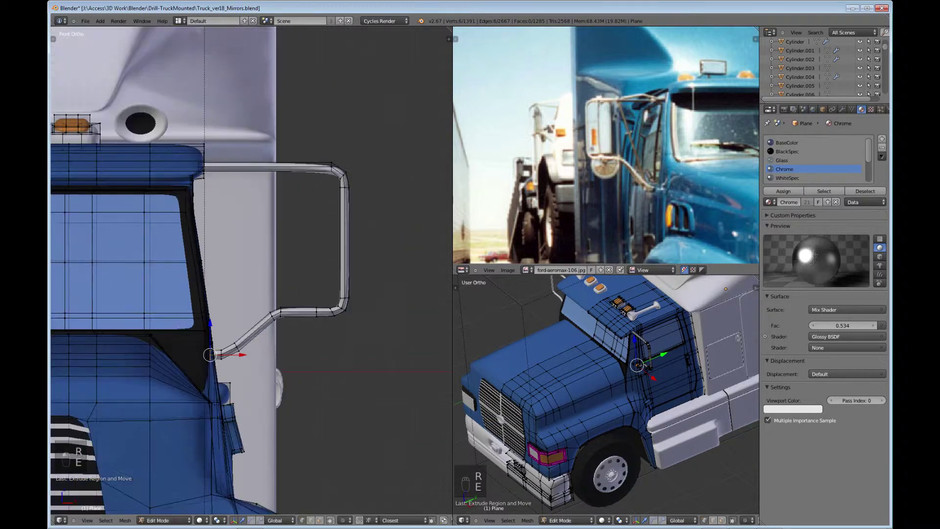
{"action": "middle_click_drag", "start_coordinate": [187, 440], "coordinate": [173, 458]}
Select the whole mirror tube, rotate it in top view so its outer side angles backward, and move it back about 0.048 along Y
{"action": "key", "text": "KP_7"}
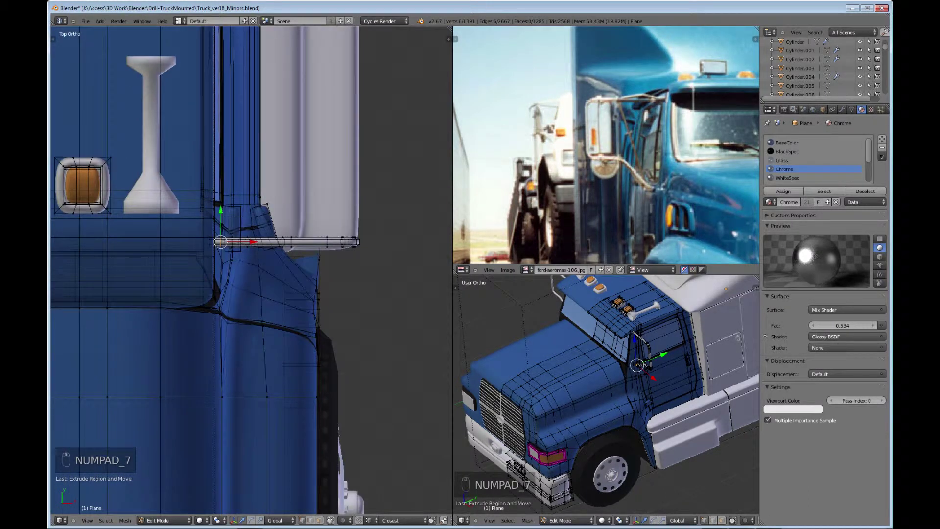
{"action": "key", "text": "l"}
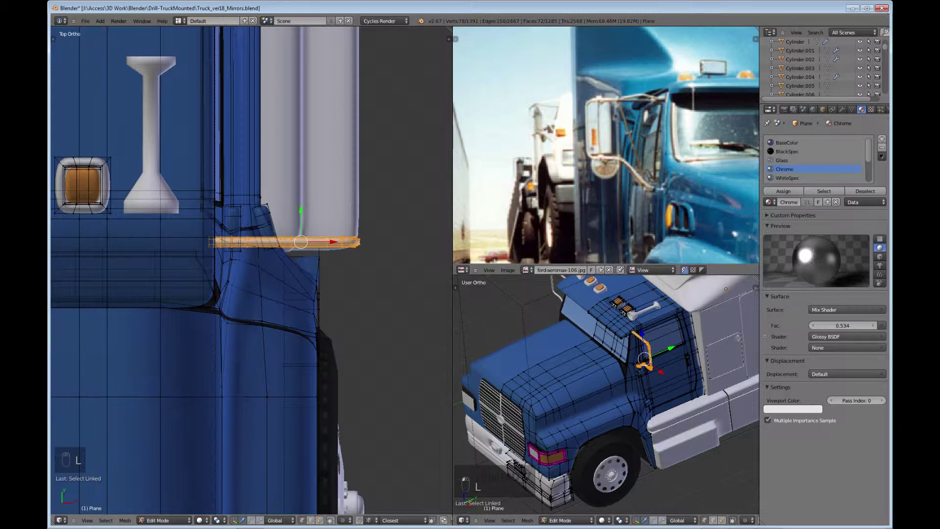
{"action": "key", "text": "r"}
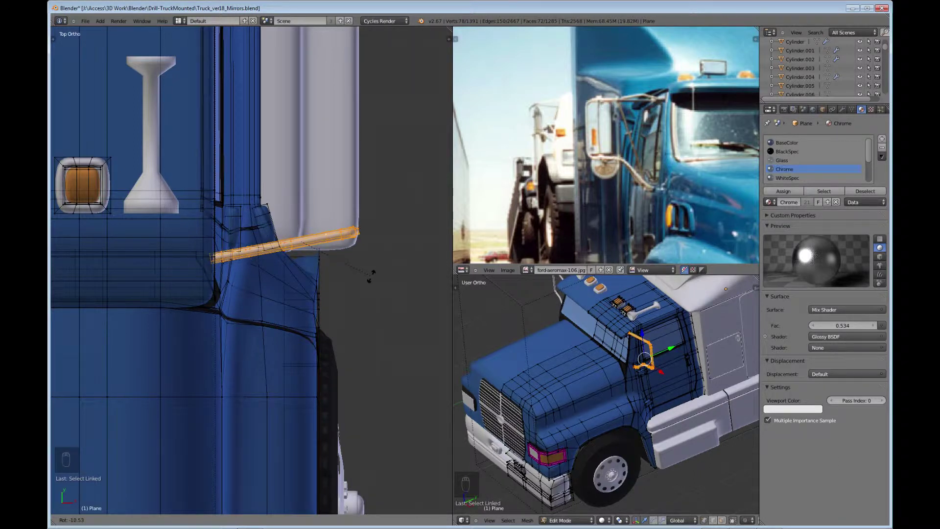
{"action": "left_click", "coordinate": [369, 272]}
{"action": "key", "text": "g"}
{"action": "key", "text": "y"}
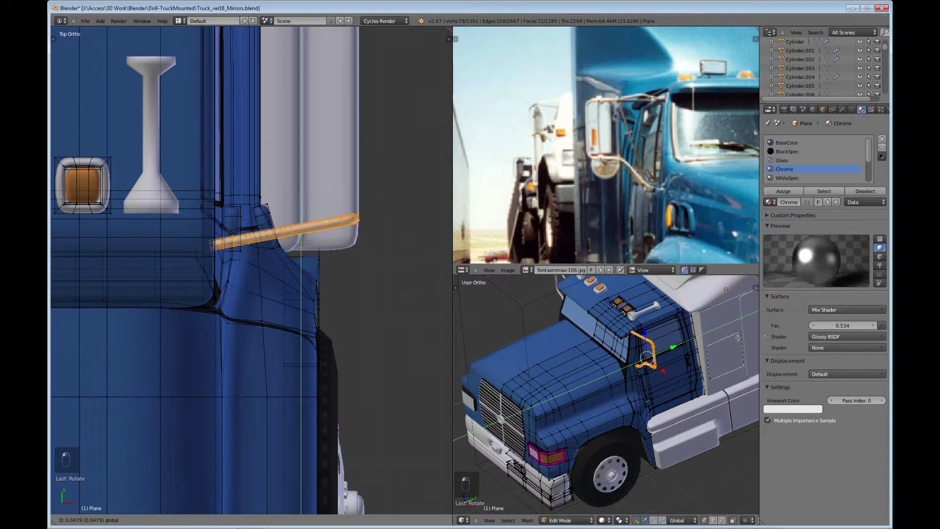
{"action": "key", "text": "Return"}
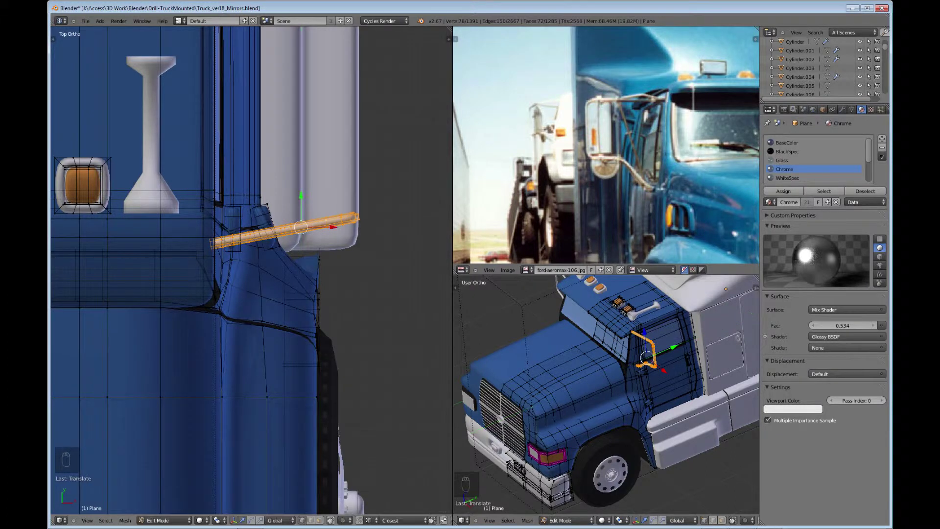
Leave mesh editing and examine the mirror tube's shape and its attachment to the cab from several angles
{"action": "scroll", "coordinate": [251, 271], "scroll_direction": "down", "scroll_amount": 5}
{"action": "middle_click_drag", "start_coordinate": [251, 271], "coordinate": [289, 240]}
{"action": "key", "text": "Tab"}
{"action": "middle_click_drag", "start_coordinate": [251, 270], "coordinate": [364, 289]}
{"action": "scroll", "coordinate": [251, 271], "scroll_direction": "up", "scroll_amount": 4}
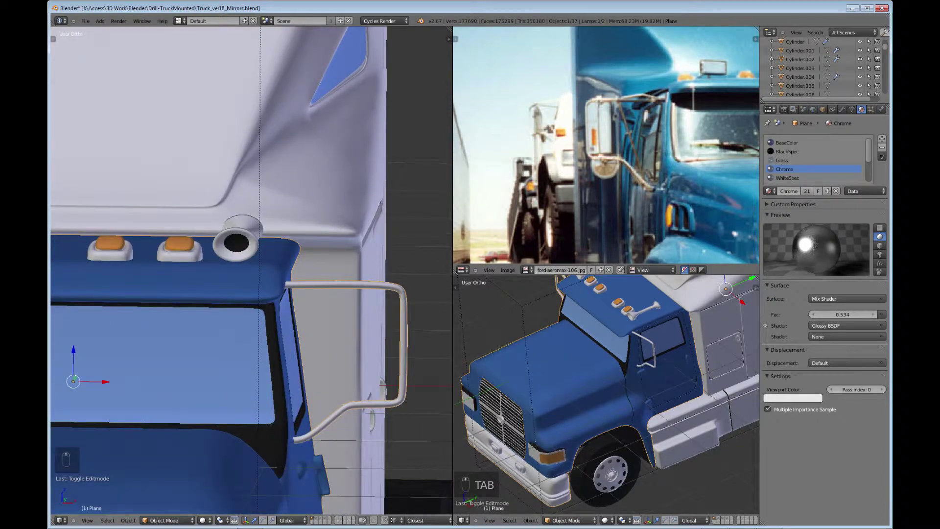
{"action": "scroll", "coordinate": [251, 271], "scroll_direction": "up", "scroll_amount": 3}
{"action": "middle_click_drag", "start_coordinate": [251, 271], "coordinate": [135, 183], "text": "shift"}
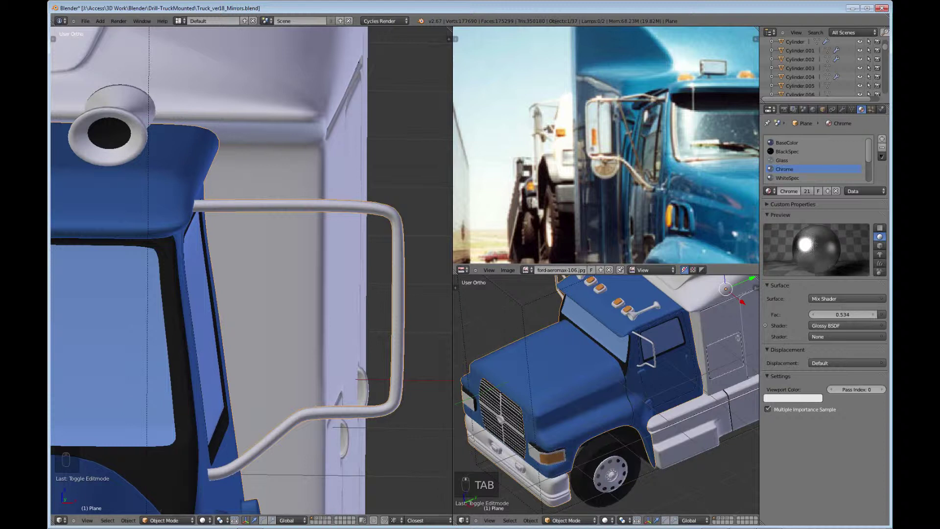
{"action": "middle_click_drag", "start_coordinate": [252, 271], "coordinate": [222, 210], "text": "shift"}
Select the tube's straight vertical section in the mesh and duplicate it about 0.12 inward along X
{"action": "key", "text": "Tab"}
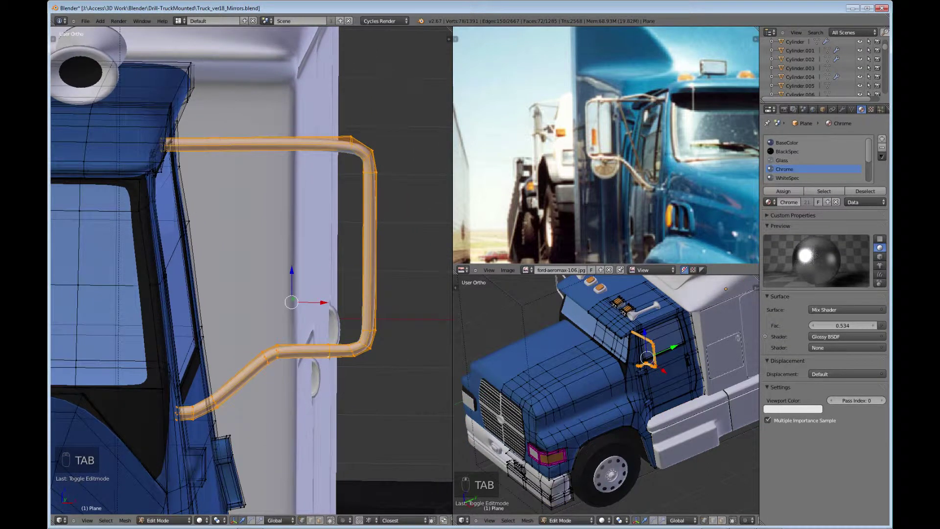
{"action": "key", "text": "a"}
{"action": "key", "text": "b"}
{"action": "key", "text": "b"}
{"action": "left_click_drag", "start_coordinate": [357, 163], "coordinate": [391, 339]}
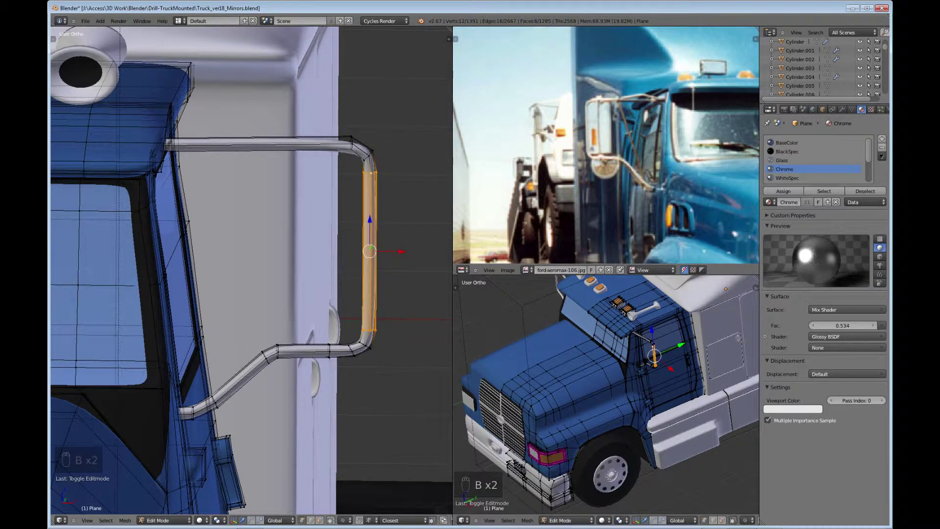
{"action": "key", "text": "shift+d"}
{"action": "key", "text": "x"}
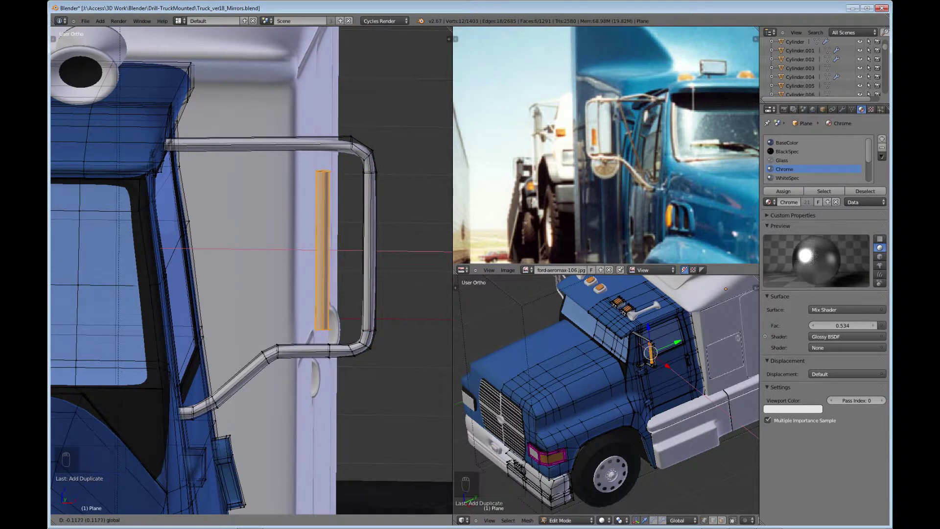
{"action": "key", "text": "Return"}
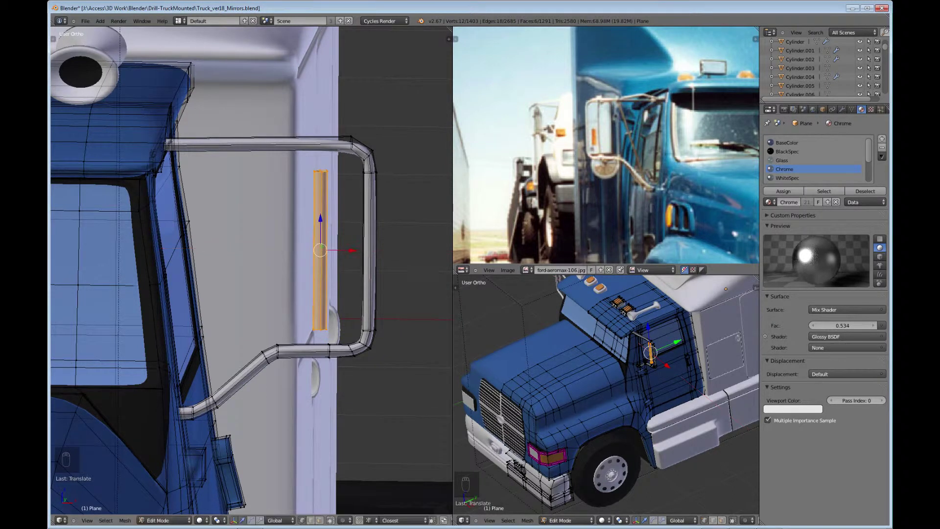
Scale the duplicated bar thinner, stretch it along Z to span the upper and lower mirror tubes, and raise it about 0.012
{"action": "key", "text": "s"}
{"action": "left_click", "coordinate": [343, 283]}
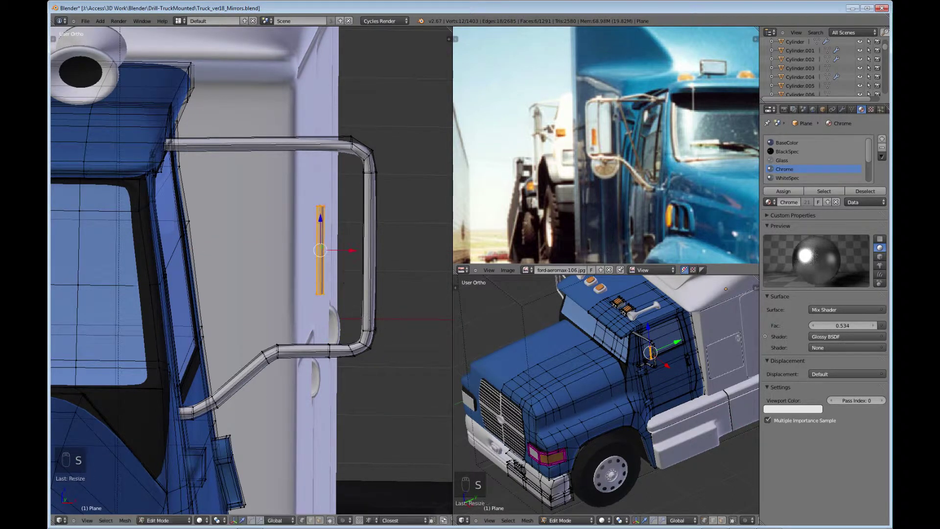
{"action": "key", "text": "s"}
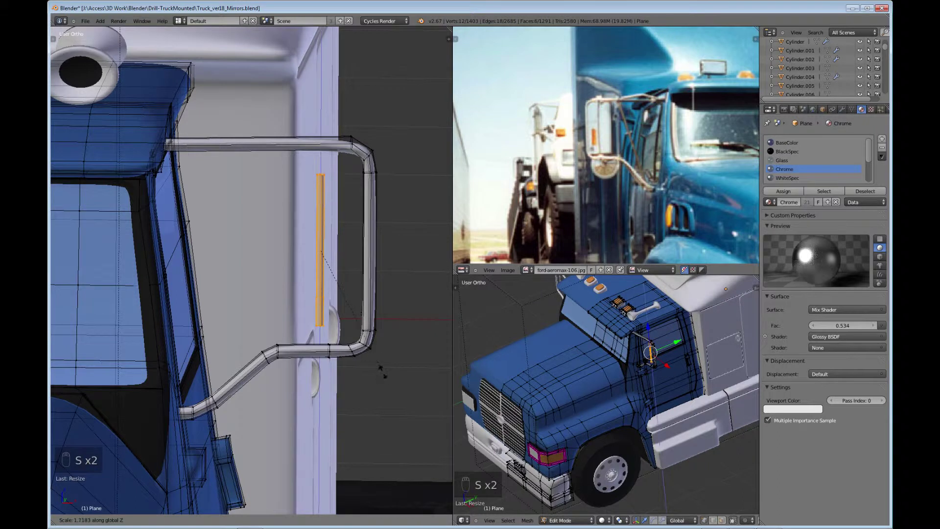
{"action": "left_click", "coordinate": [411, 436]}
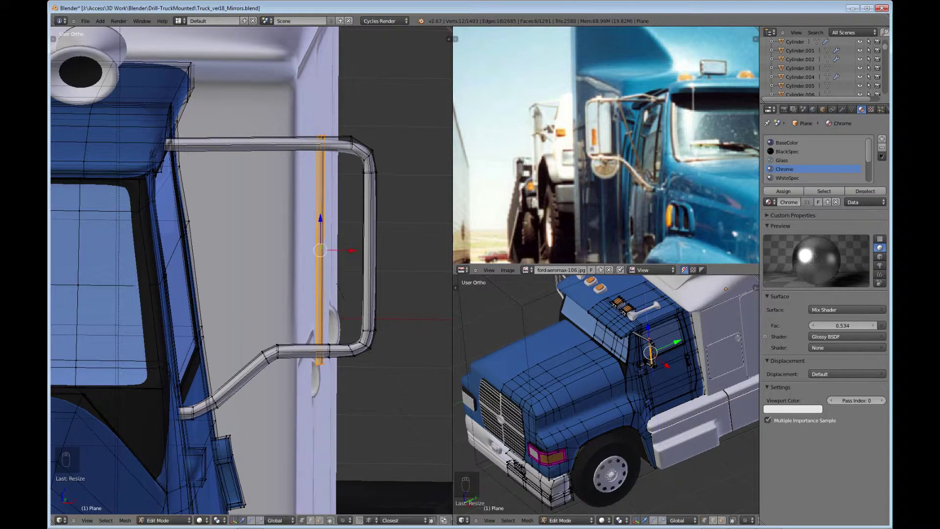
{"action": "key", "text": "g"}
{"action": "key", "text": "z"}
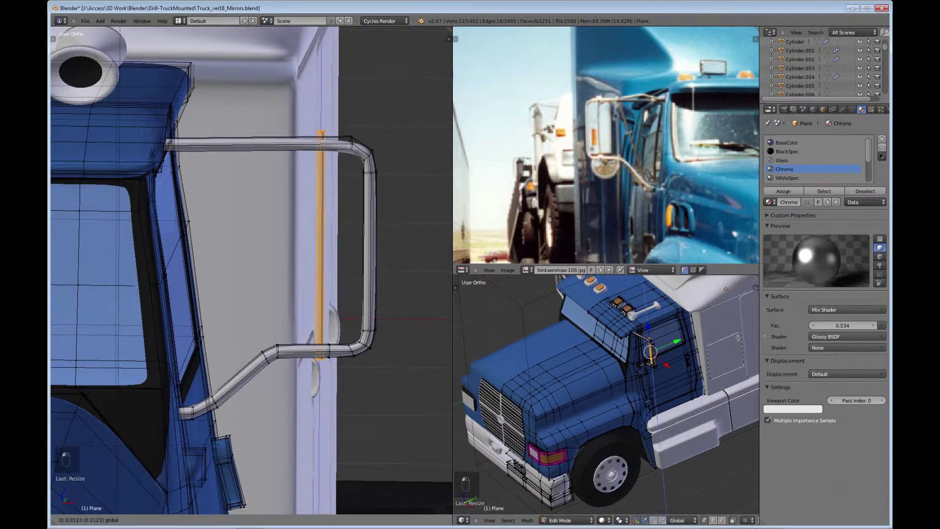
{"action": "key", "text": "Return"}
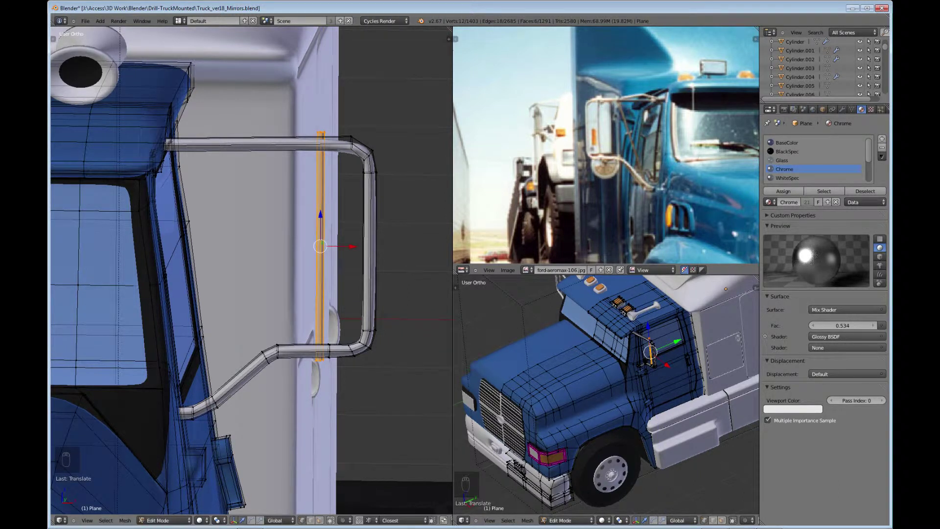
Duplicate the thin vertical bar about 0.12 inward along X and lengthen the copy along Z
{"action": "middle_click_drag", "start_coordinate": [251, 272], "coordinate": [298, 242], "text": "shift"}
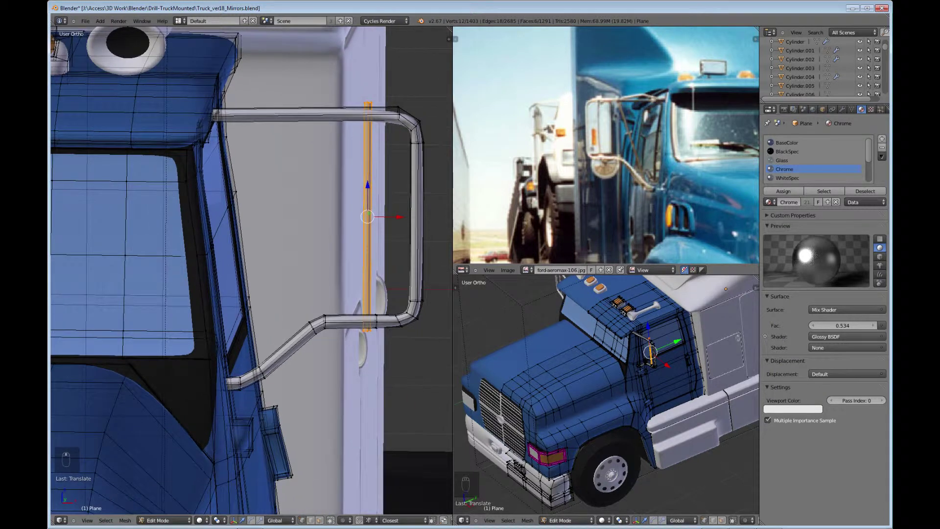
{"action": "key", "text": "shift+d"}
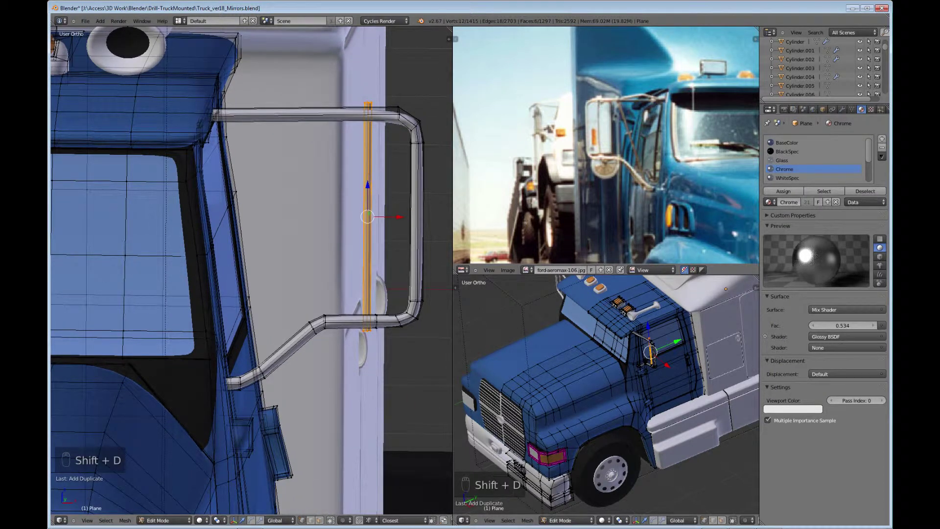
{"action": "key", "text": "x"}
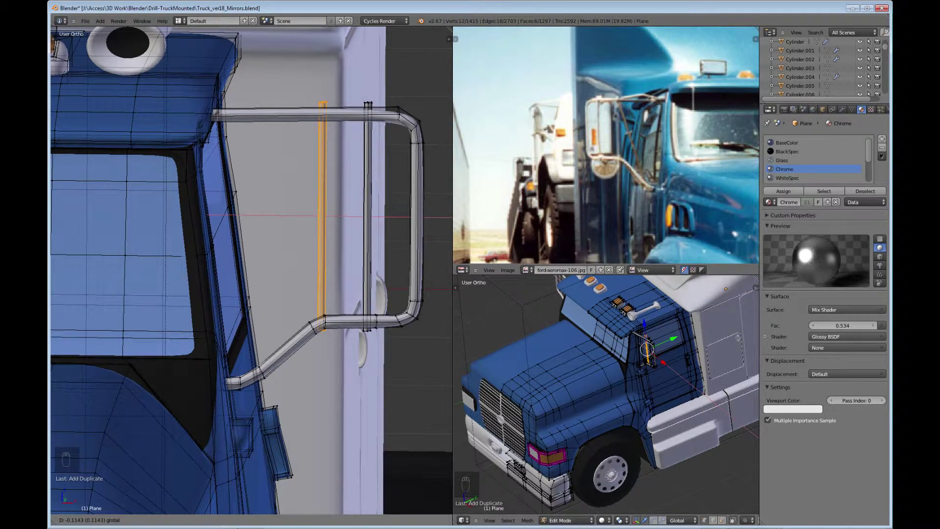
{"action": "key", "text": "Return"}
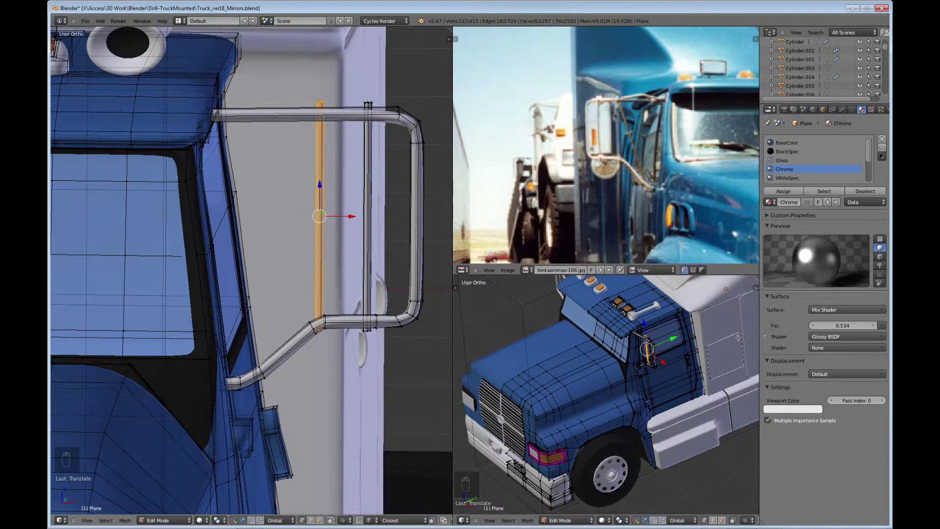
{"action": "key", "text": "s"}
{"action": "key", "text": "z"}
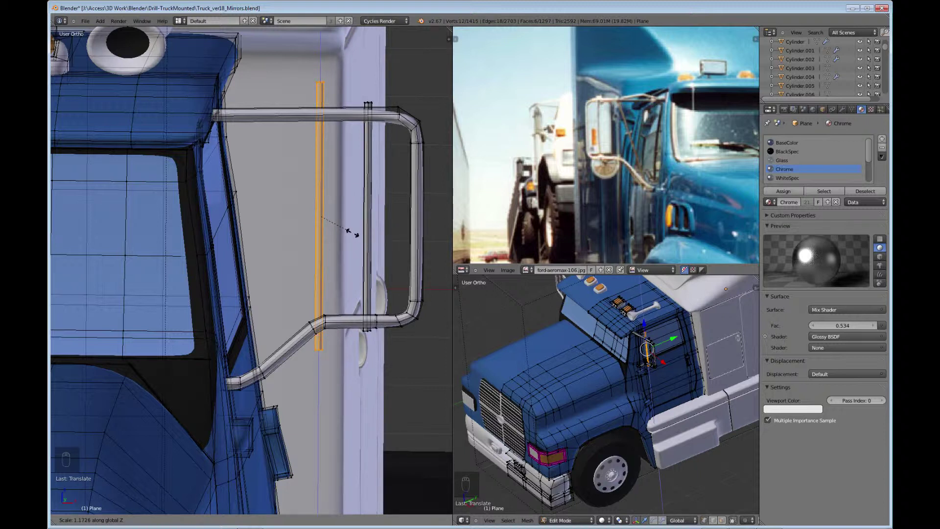
{"action": "left_click", "coordinate": [350, 235]}
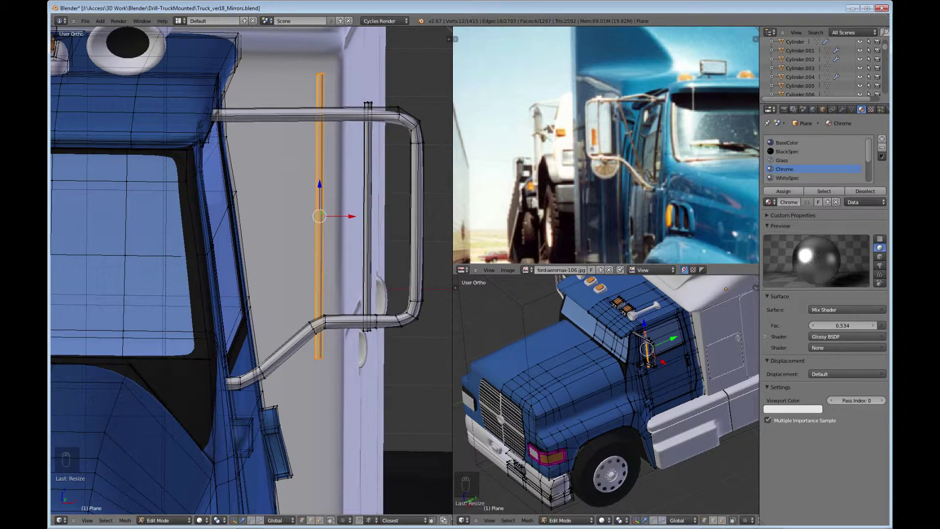
Rotate the copied bar about 15 degrees and fit it as a diagonal brace from the upper tube to the lower tube's cab end
{"action": "key", "text": "r"}
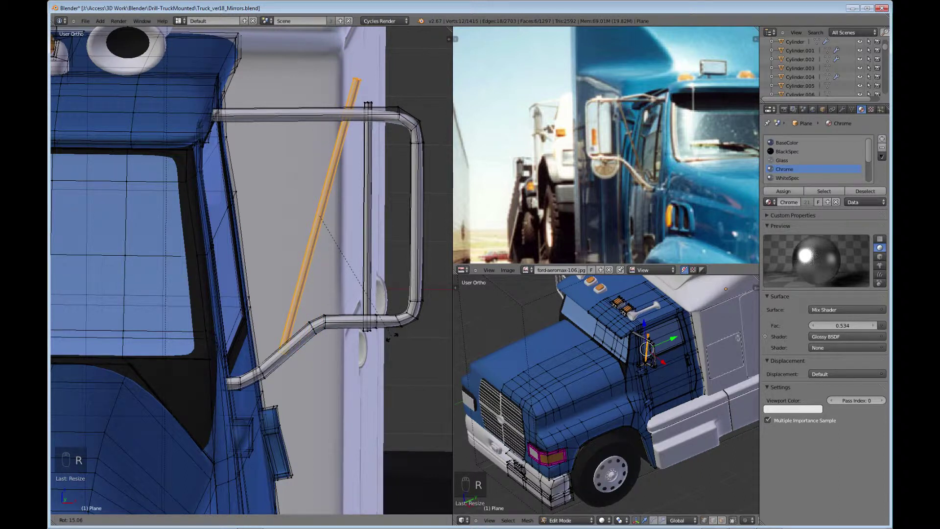
{"action": "left_click", "coordinate": [390, 337]}
{"action": "key", "text": "g"}
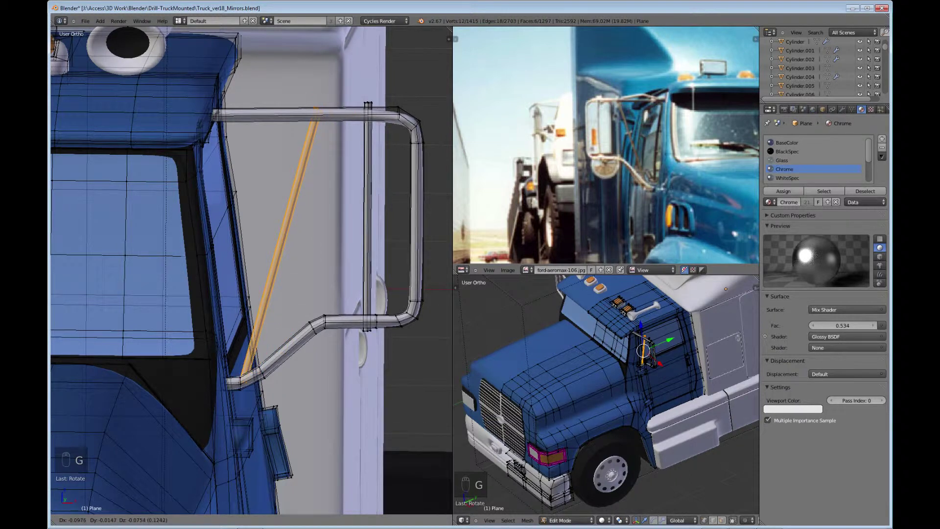
{"action": "left_click", "coordinate": [361, 364]}
{"action": "key", "text": "r"}
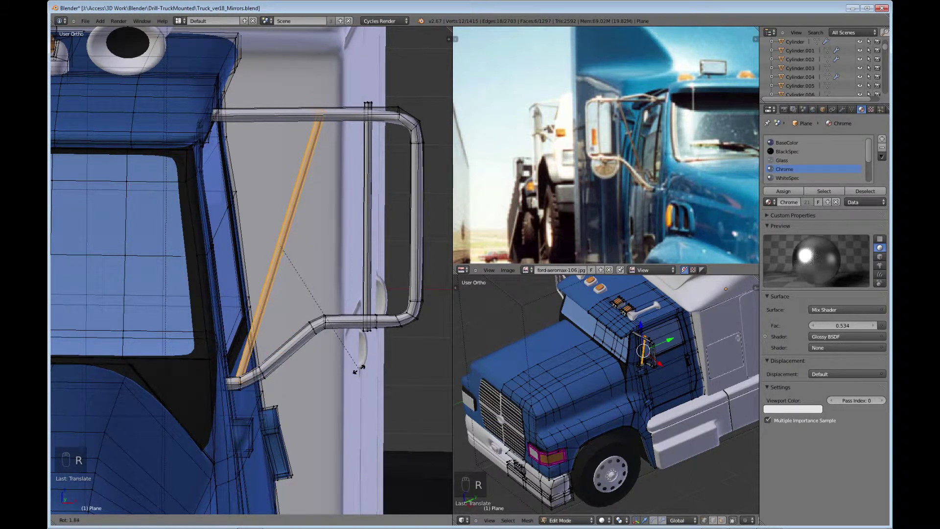
{"action": "left_click", "coordinate": [361, 366]}
{"action": "key", "text": "g"}
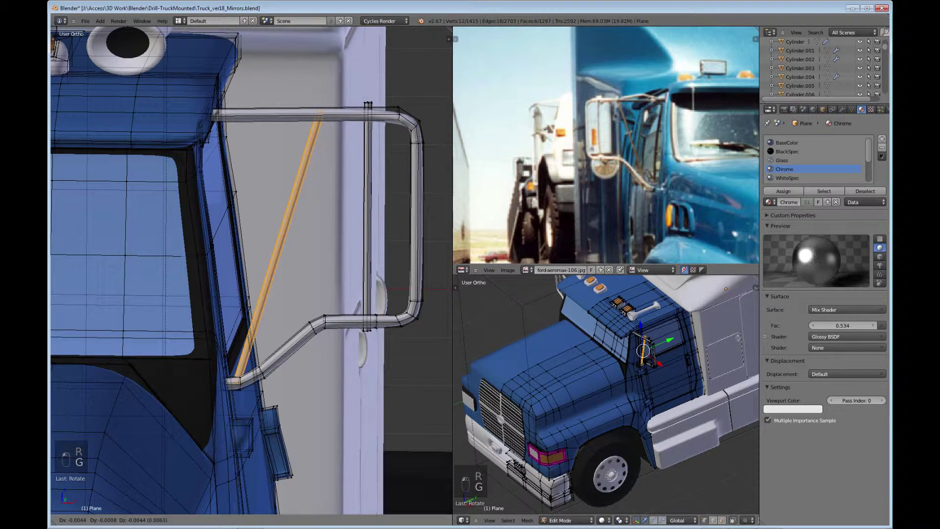
{"action": "left_click", "coordinate": [360, 366]}
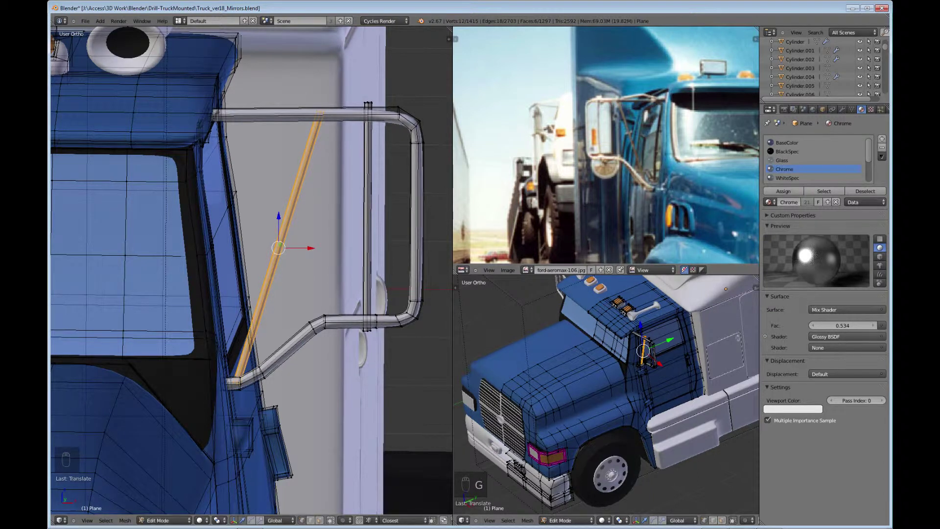
Assign the Steel material to the whole diagonal brace and clear the selection
{"action": "scroll", "coordinate": [816, 160], "scroll_direction": "down", "scroll_amount": 3}
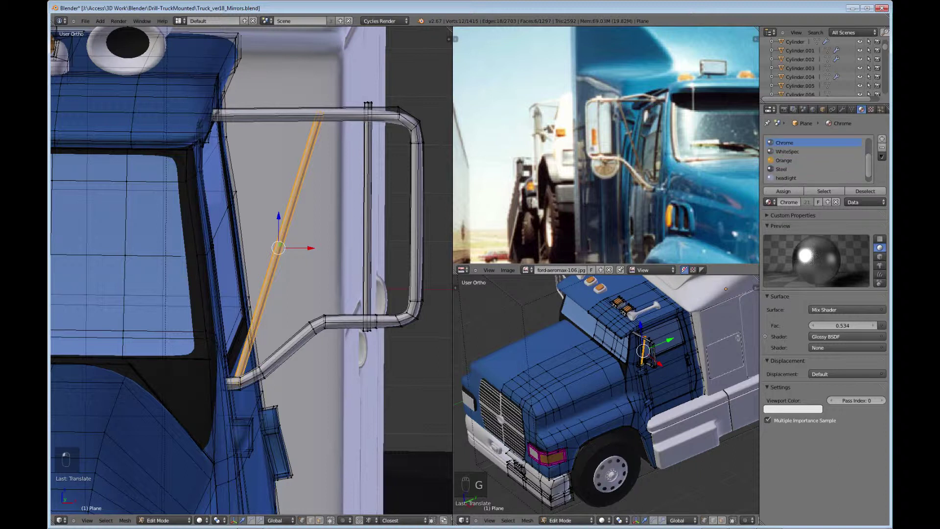
{"action": "left_click", "coordinate": [803, 169]}
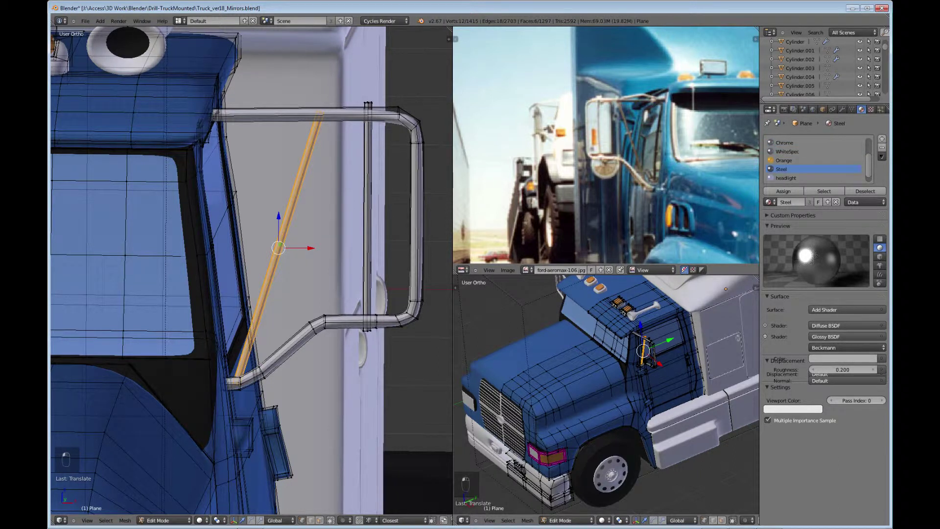
{"action": "left_click", "coordinate": [783, 192]}
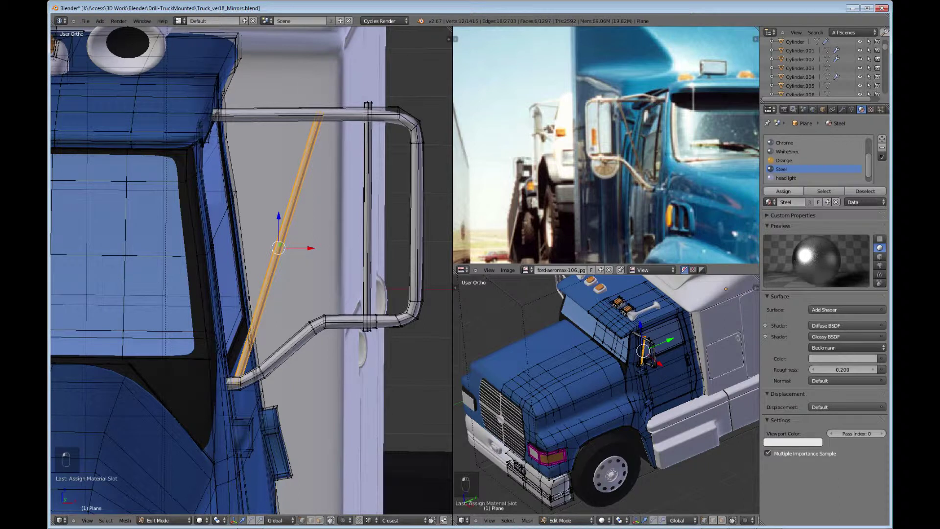
{"action": "key", "text": "a"}
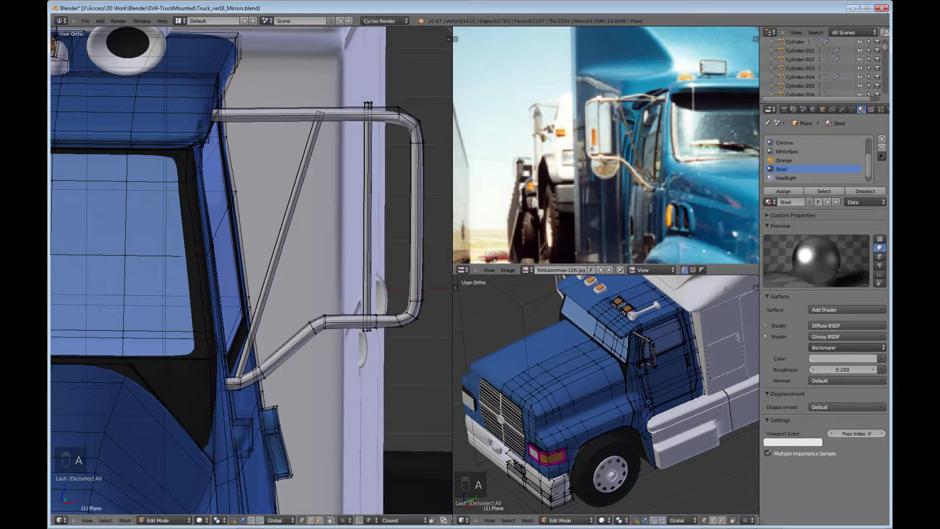
{"action": "scroll", "coordinate": [252, 271], "scroll_direction": "down", "scroll_amount": 1}
{"action": "scroll", "coordinate": [252, 271], "scroll_direction": "down", "scroll_amount": 1}
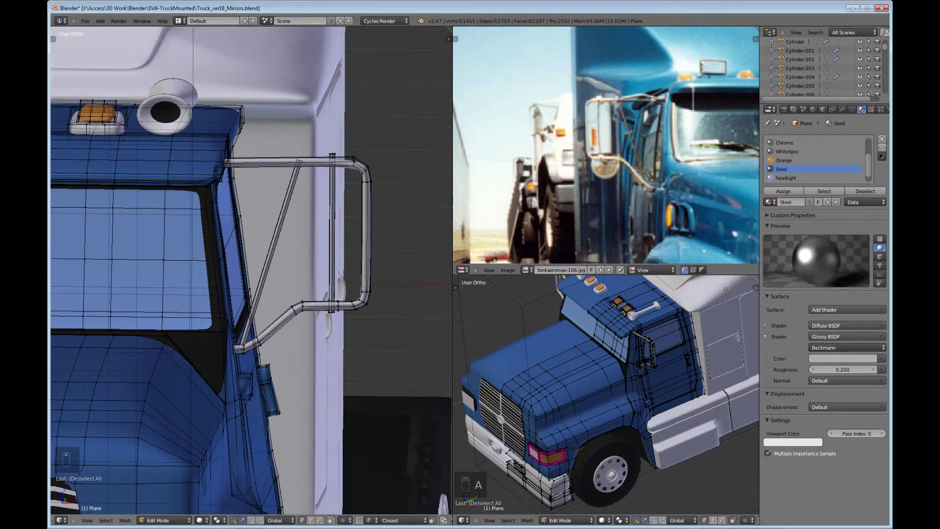
{"action": "scroll", "coordinate": [252, 271], "scroll_direction": "up", "scroll_amount": 2}
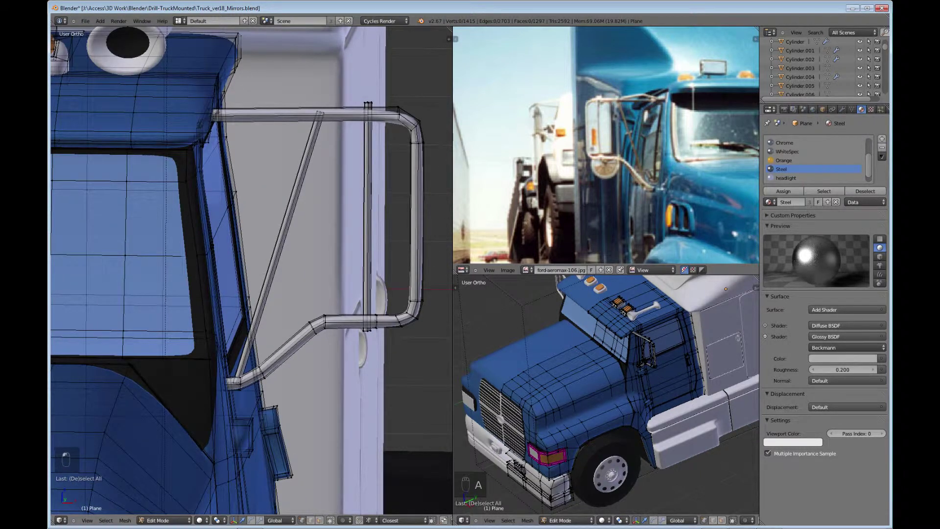
{"action": "right_click", "coordinate": [317, 112]}
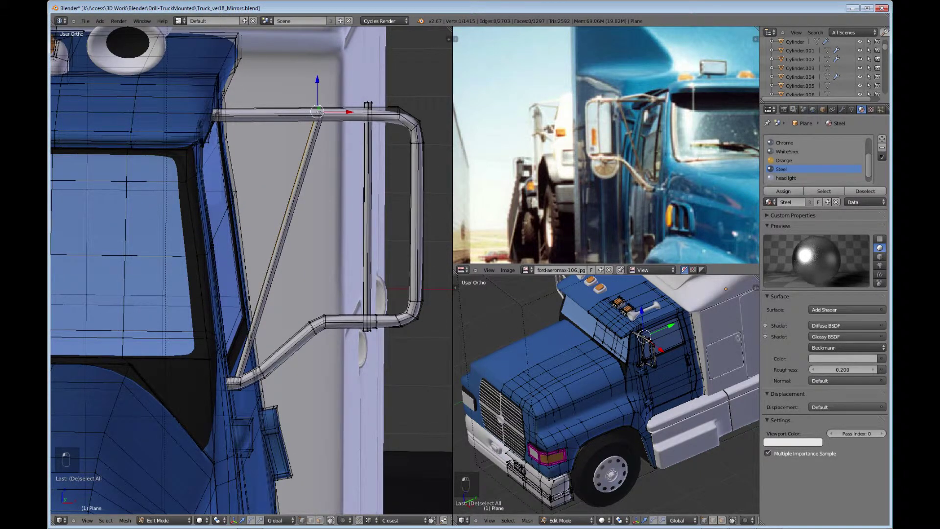
{"action": "key", "text": "l"}
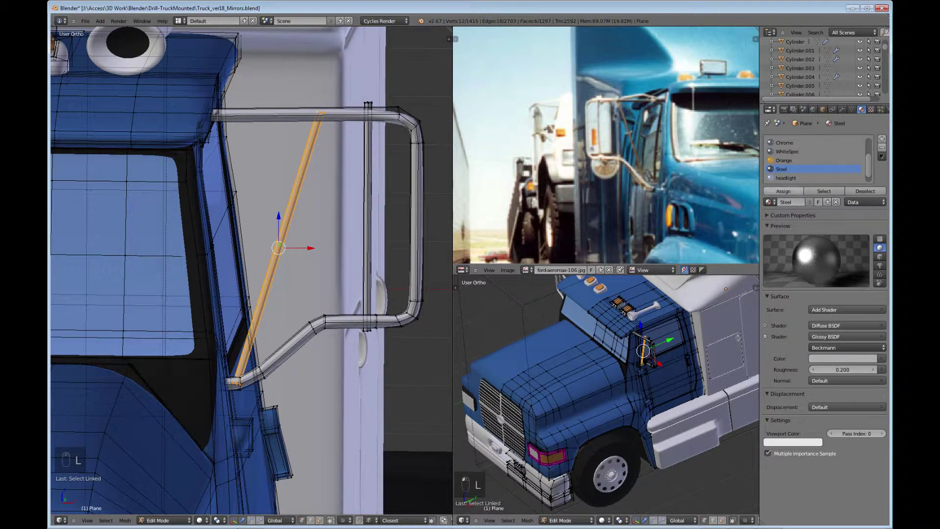
{"action": "left_click", "coordinate": [783, 191]}
{"action": "scroll", "coordinate": [251, 269], "scroll_direction": "down", "scroll_amount": 2}
{"action": "key", "text": "a"}
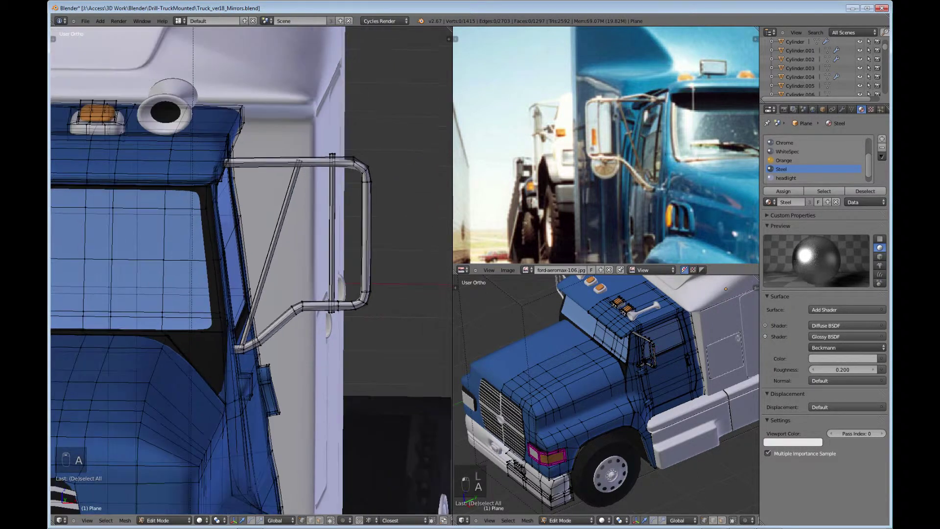
{"action": "key", "text": "Tab"}
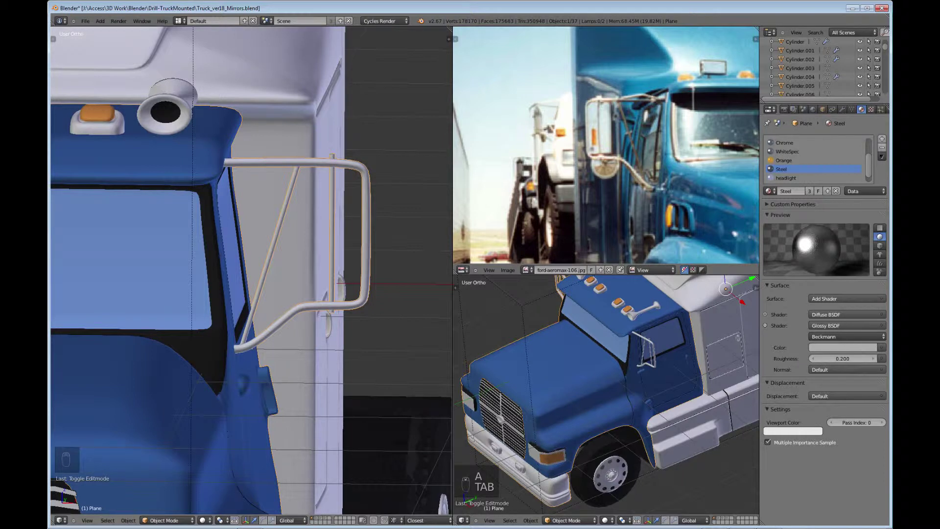
{"action": "scroll", "coordinate": [252, 270], "scroll_direction": "down", "scroll_amount": 5}
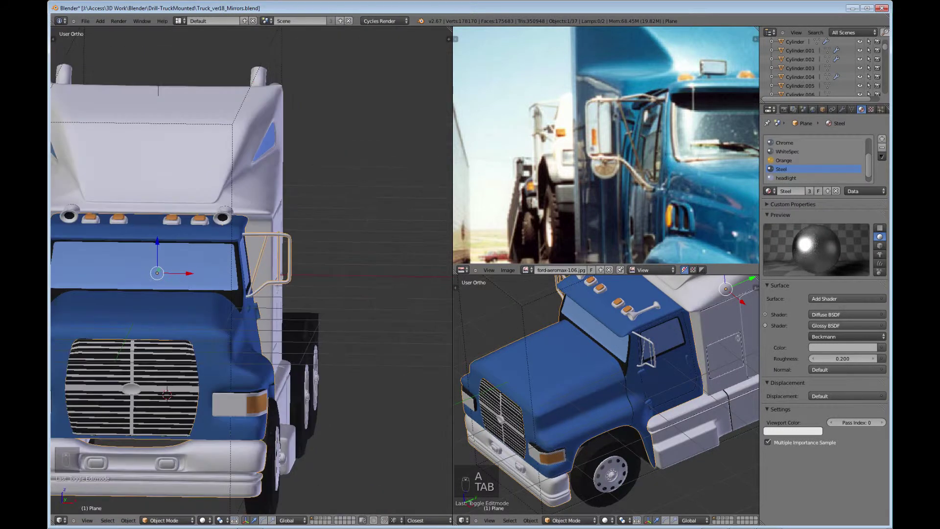
{"action": "key", "text": "shift+a"}
{"action": "mouse_move", "coordinate": [308, 228]}
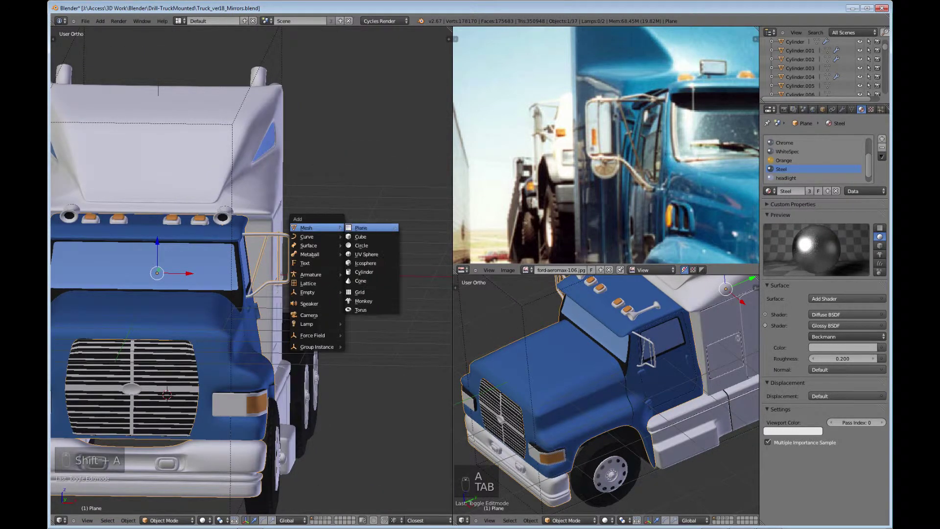
{"action": "left_click", "coordinate": [361, 236]}
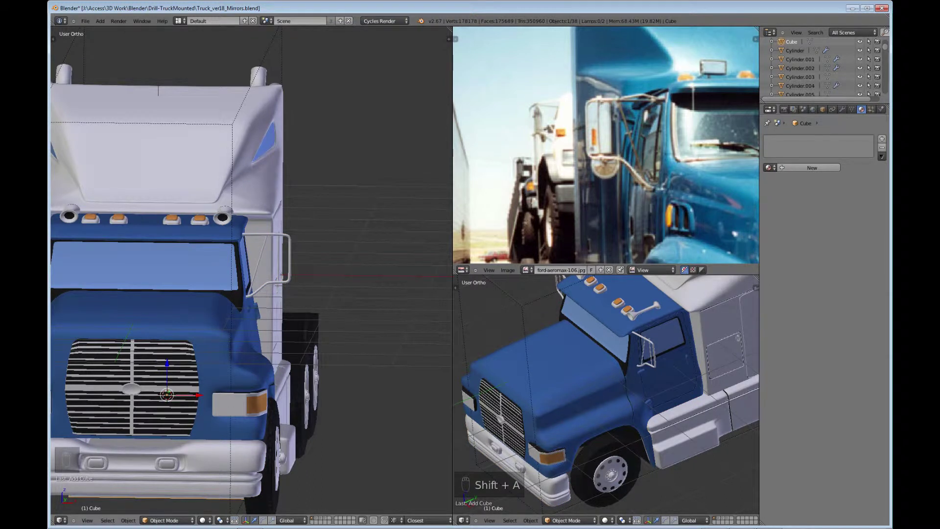
{"action": "key", "text": "Delete"}
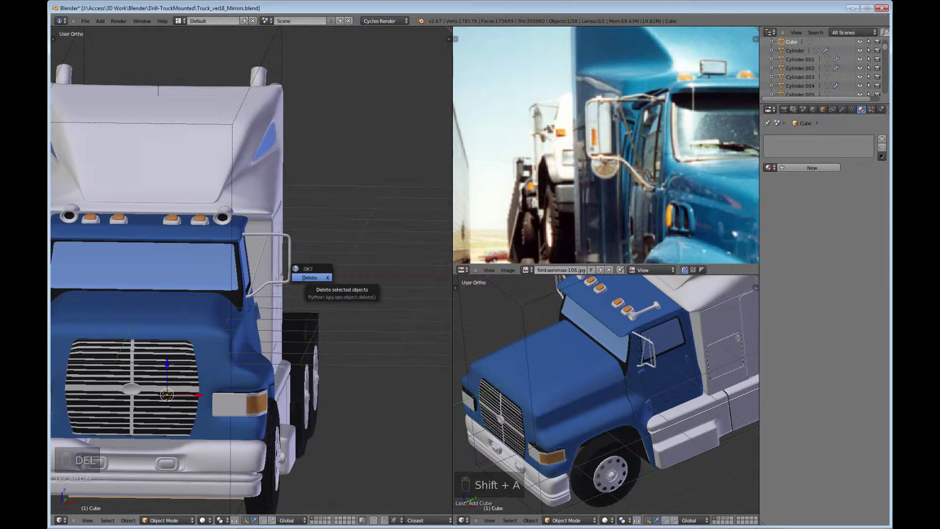
{"action": "left_click", "coordinate": [311, 277]}
{"action": "key", "text": "Tab"}
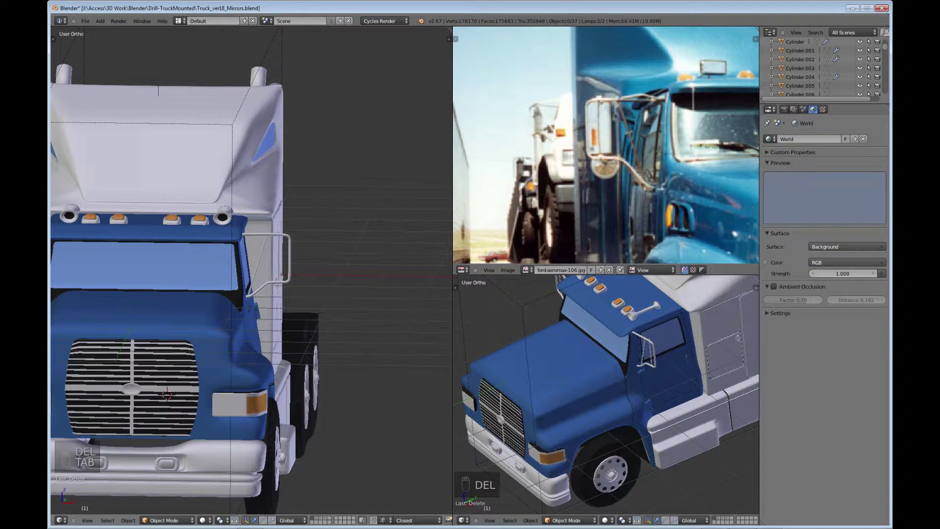
Select the truck cab object, enter mesh editing, and add a cube to its mesh
{"action": "right_click", "coordinate": [289, 267]}
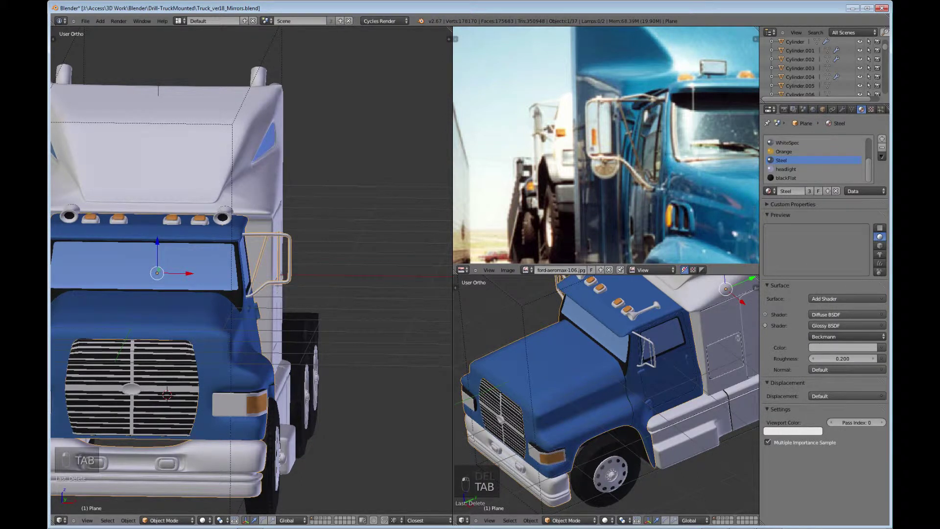
{"action": "key", "text": "Tab"}
{"action": "scroll", "coordinate": [275, 275], "scroll_direction": "up", "scroll_amount": 3}
{"action": "middle_click_drag", "start_coordinate": [275, 275], "coordinate": [340, 169], "text": "shift"}
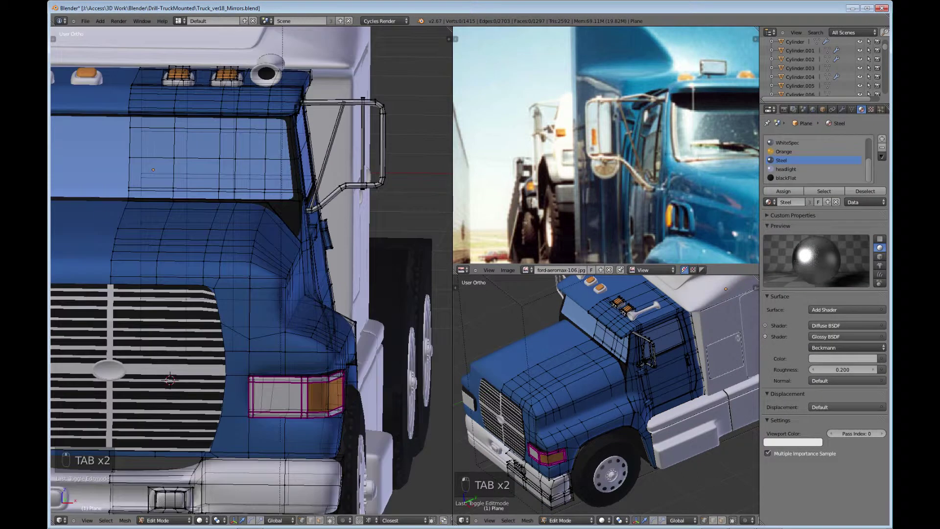
{"action": "scroll", "coordinate": [339, 169], "scroll_direction": "down", "scroll_amount": 2}
{"action": "key", "text": "shift+a"}
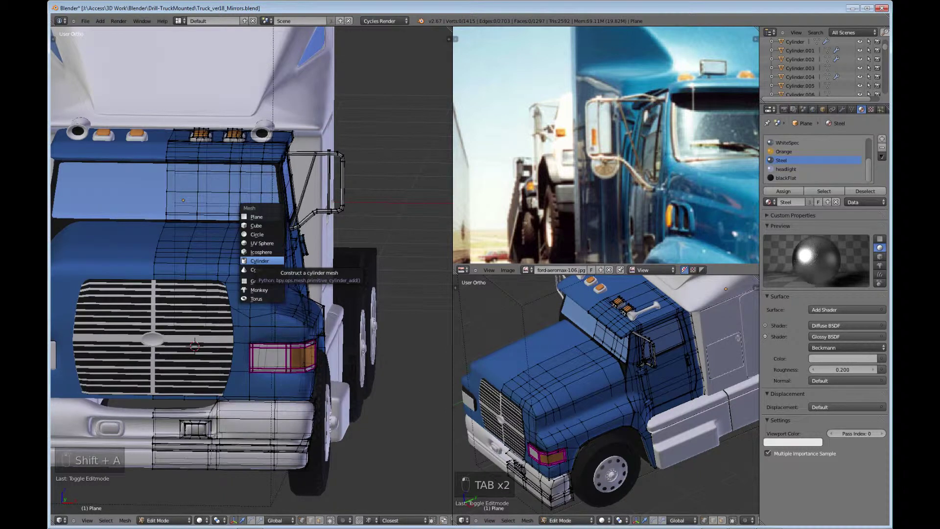
{"action": "left_click", "coordinate": [256, 225]}
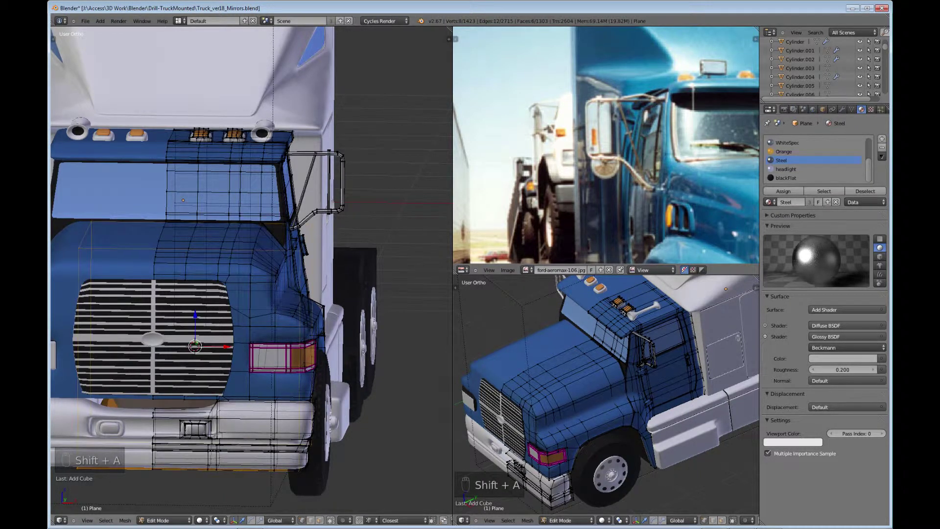
Shrink the new cube and move it outward and up to the mirror bracket beside the cab
{"action": "key", "text": "s"}
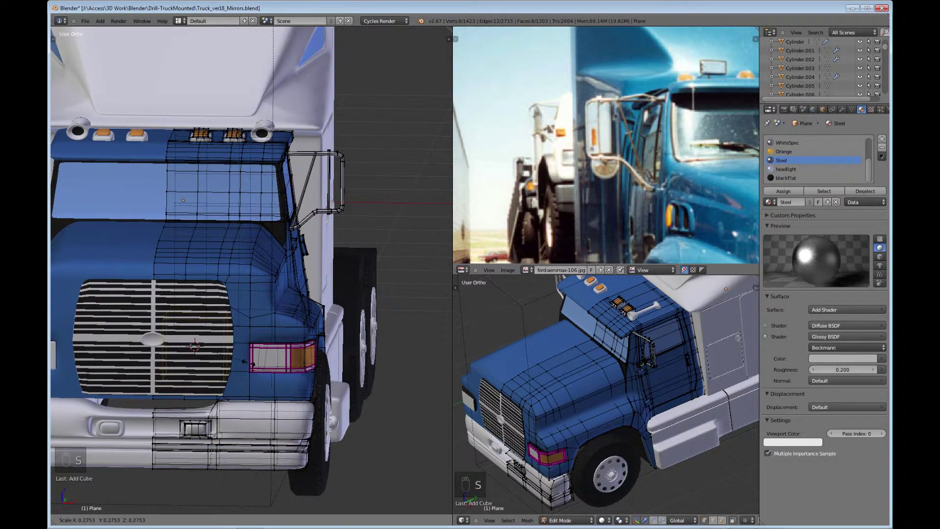
{"action": "left_click", "coordinate": [206, 327]}
{"action": "left_click_drag", "start_coordinate": [225, 348], "coordinate": [339, 348]}
{"action": "left_click_drag", "start_coordinate": [308, 319], "coordinate": [309, 153]}
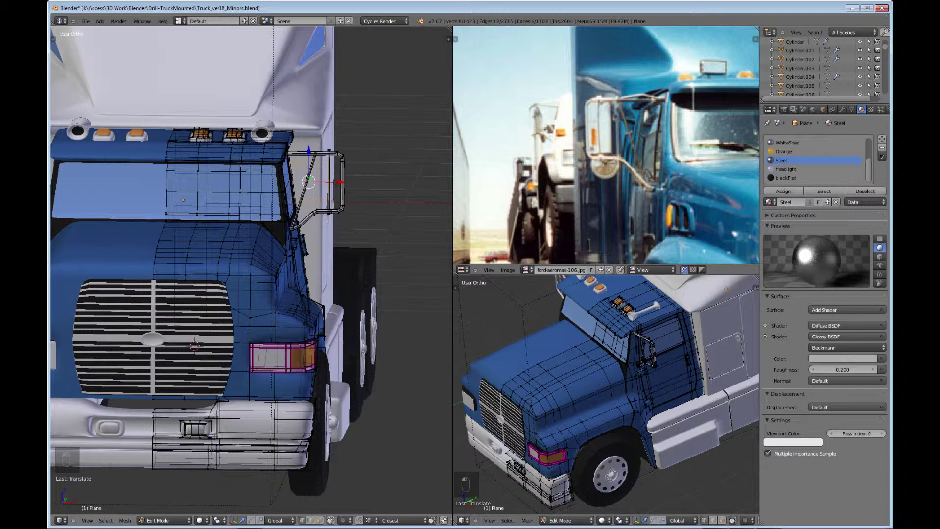
{"action": "left_click_drag", "start_coordinate": [340, 182], "coordinate": [355, 183]}
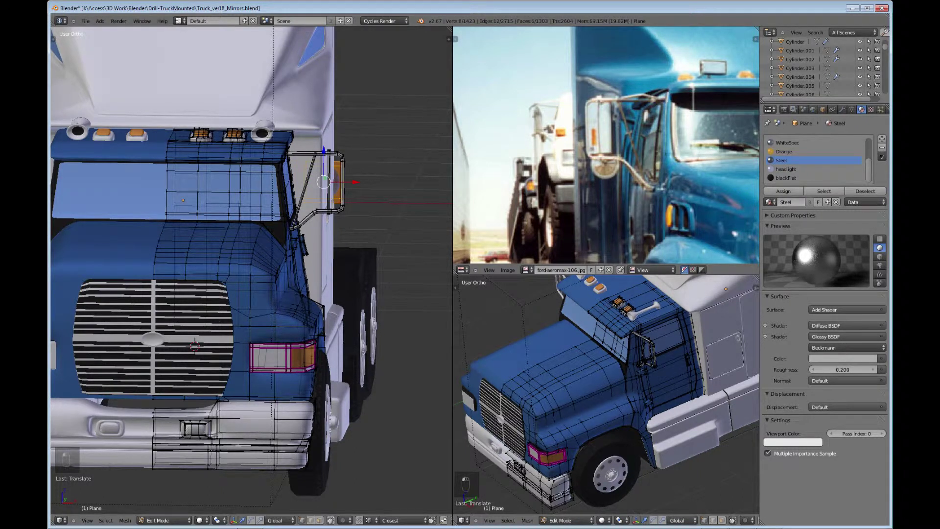
Assign the Chrome material to the cube
{"action": "scroll", "coordinate": [816, 160], "scroll_direction": "up", "scroll_amount": 4}
{"action": "left_click", "coordinate": [804, 169]}
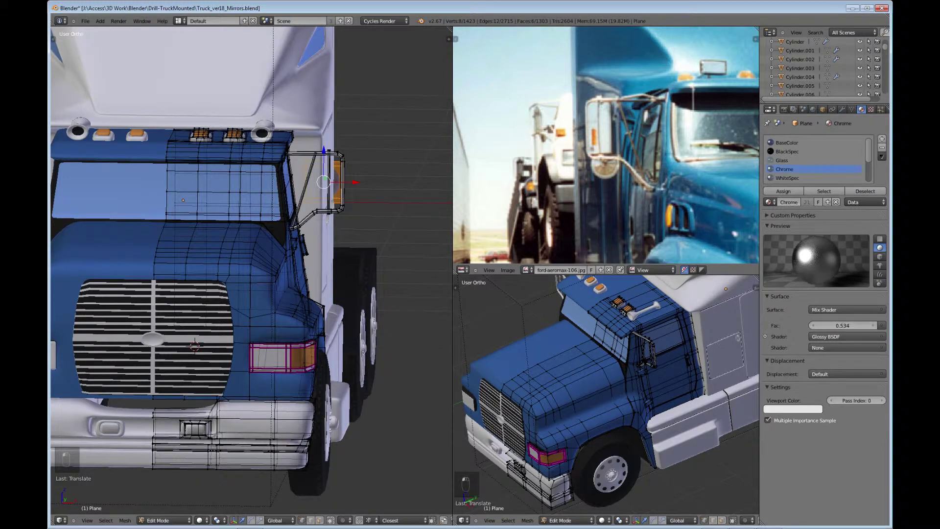
{"action": "left_click", "coordinate": [783, 192]}
Fit the cube over the mirror bracket in front view, moving it about 0.29 along X and 0.55 up along Z
{"action": "middle_click_drag", "start_coordinate": [294, 220], "coordinate": [228, 245]}
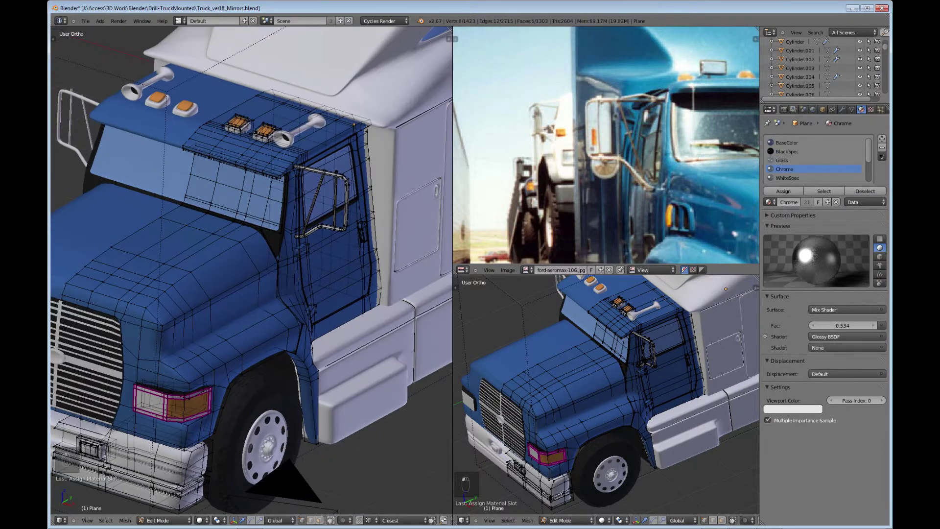
{"action": "scroll", "coordinate": [228, 245], "scroll_direction": "down", "scroll_amount": 5}
{"action": "left_click_drag", "start_coordinate": [385, 200], "coordinate": [284, 255]}
{"action": "key", "text": "KP_1"}
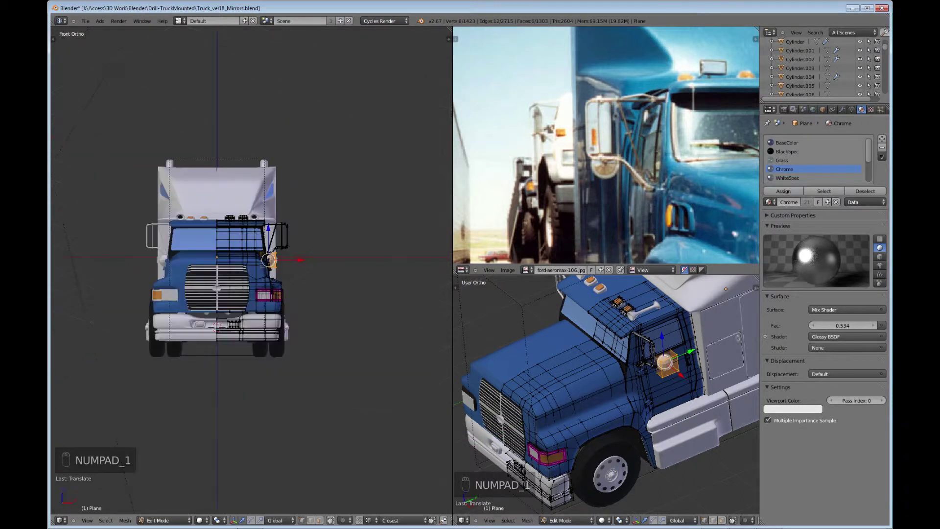
{"action": "scroll", "coordinate": [251, 271], "scroll_direction": "up", "scroll_amount": 7}
{"action": "key", "text": "g"}
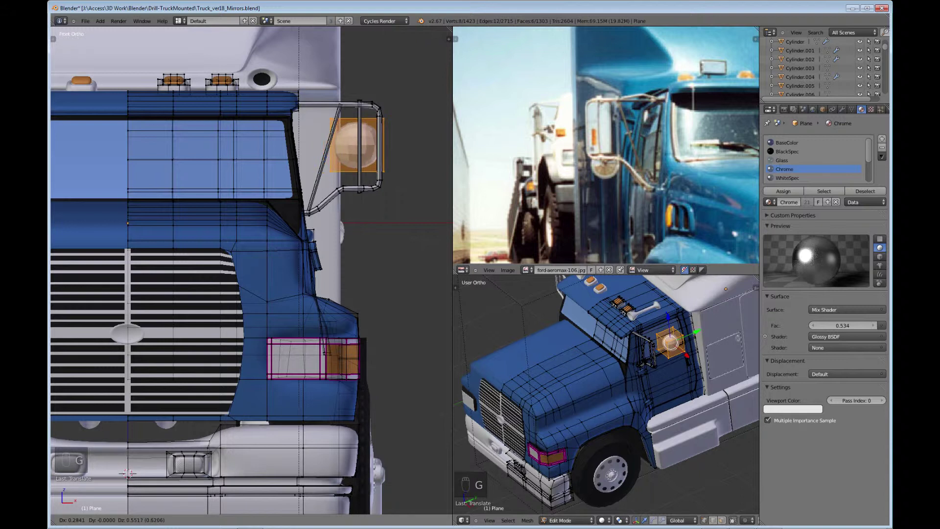
Stretch the cube along Z by about 1.64 and shift it slightly along Z to sit between the bracket's upper and lower tubes
{"action": "key", "text": "s"}
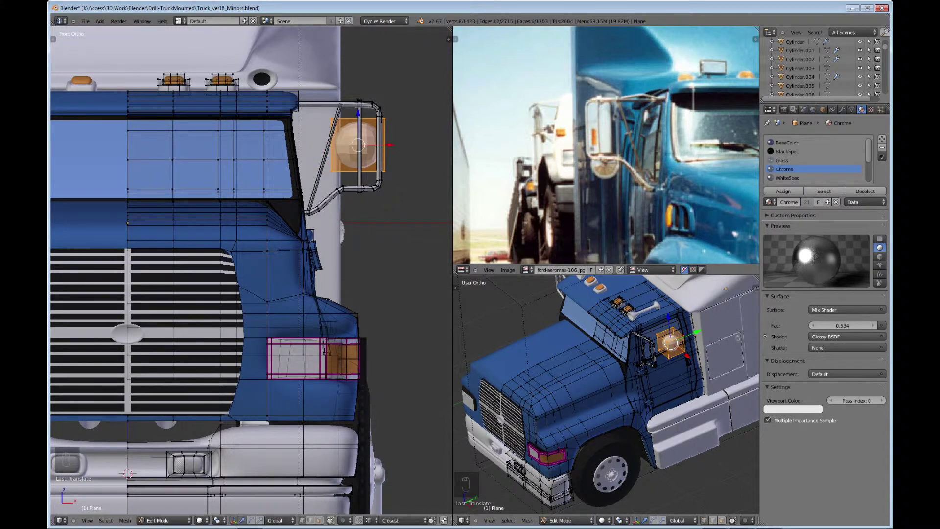
{"action": "key", "text": "z"}
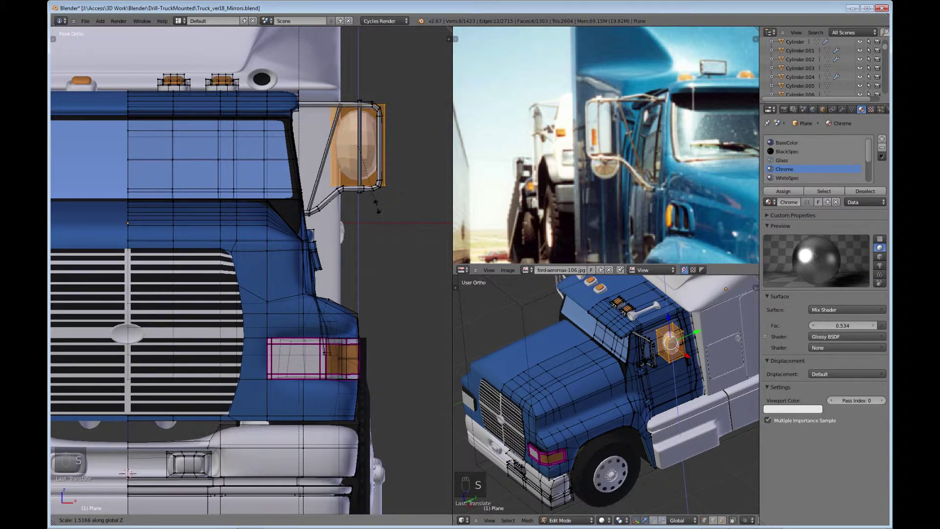
{"action": "left_click", "coordinate": [377, 206]}
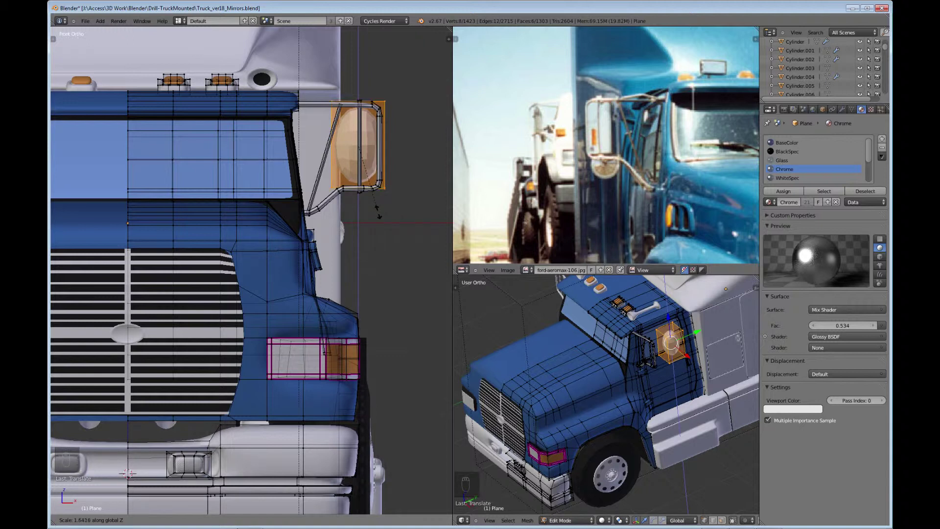
{"action": "key", "text": "g"}
{"action": "key", "text": "z"}
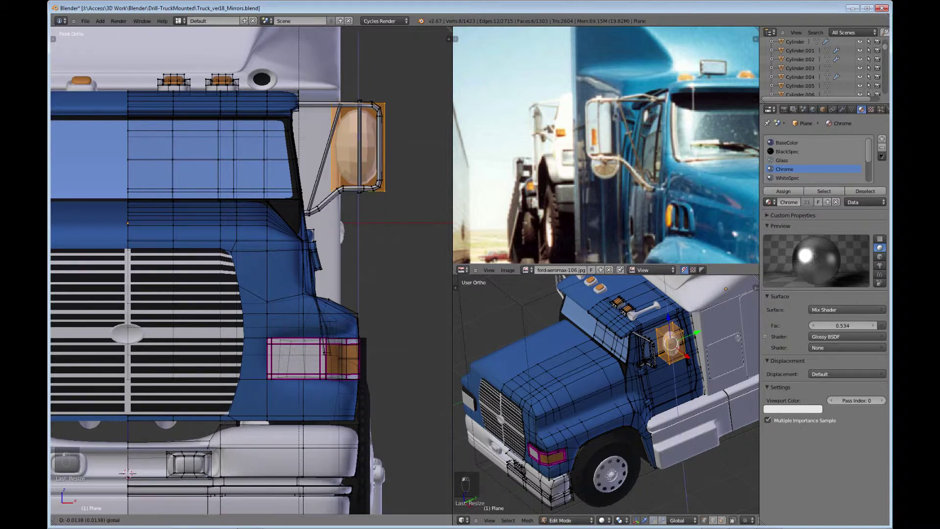
{"action": "left_click_drag", "start_coordinate": [359, 116], "coordinate": [359, 115]}
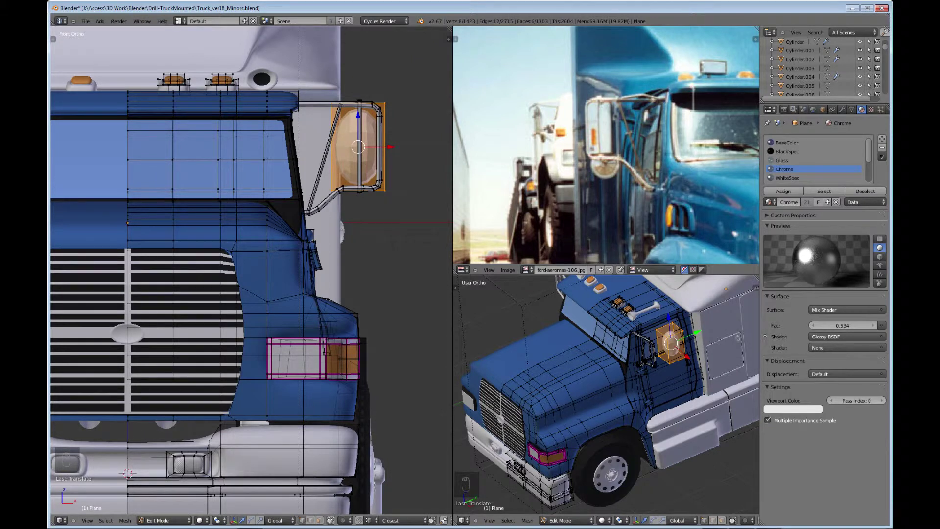
Scale the mirror housing to about 0.85 along Z and 0.62 along X so it fits inside the tube frame
{"action": "key", "text": "s"}
{"action": "key", "text": "z"}
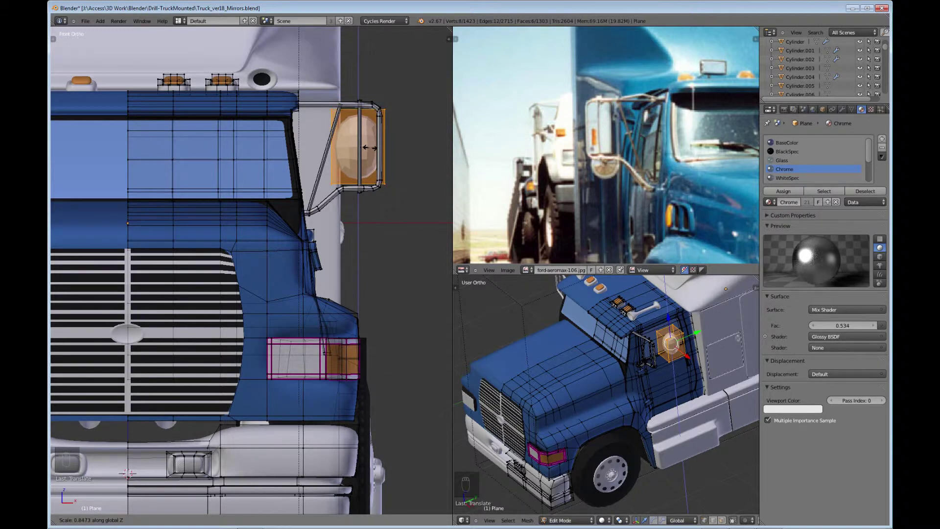
{"action": "left_click", "coordinate": [370, 147]}
{"action": "key", "text": "s"}
{"action": "key", "text": "x"}
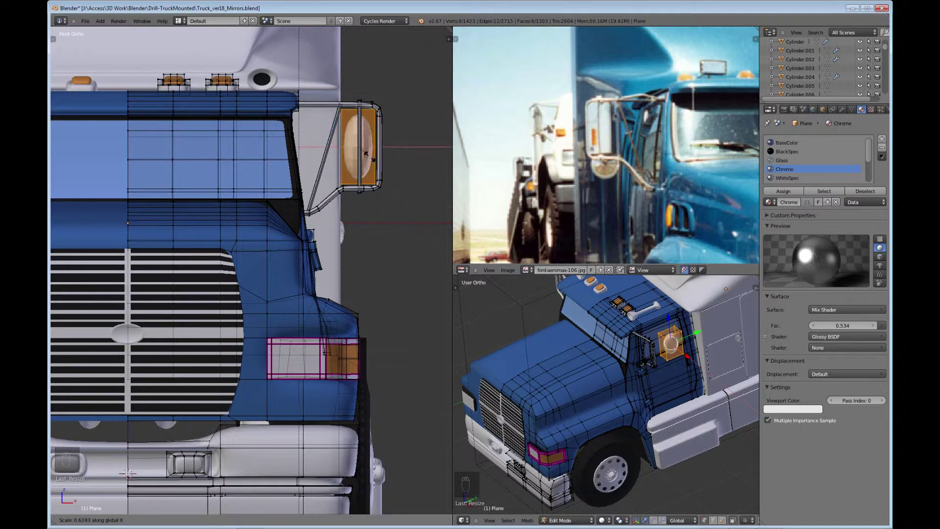
{"action": "left_click", "coordinate": [367, 153]}
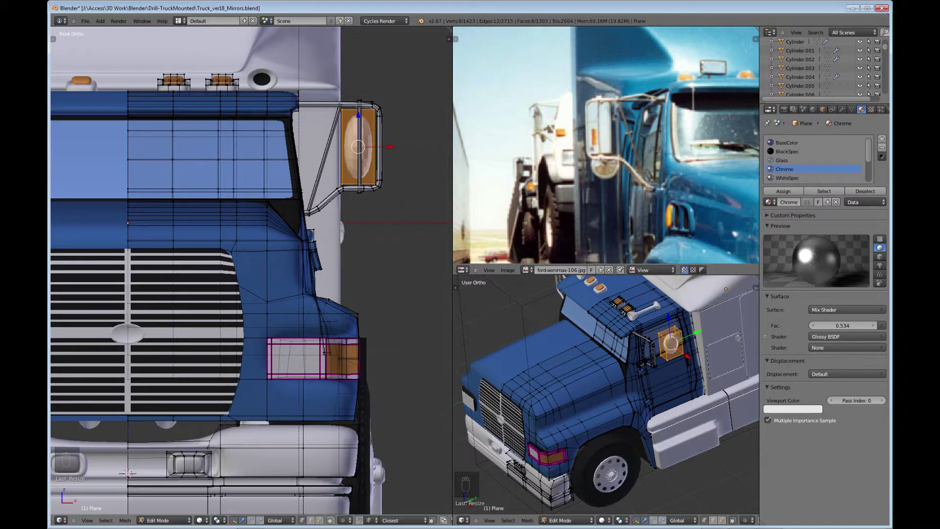
Move the housing along Y onto the mirror bracket and flatten it along Y to about 0.12
{"action": "key", "text": "KP_3"}
{"action": "left_click_drag", "start_coordinate": [364, 185], "coordinate": [316, 185]}
{"action": "scroll", "coordinate": [332, 207], "scroll_direction": "up", "scroll_amount": 3}
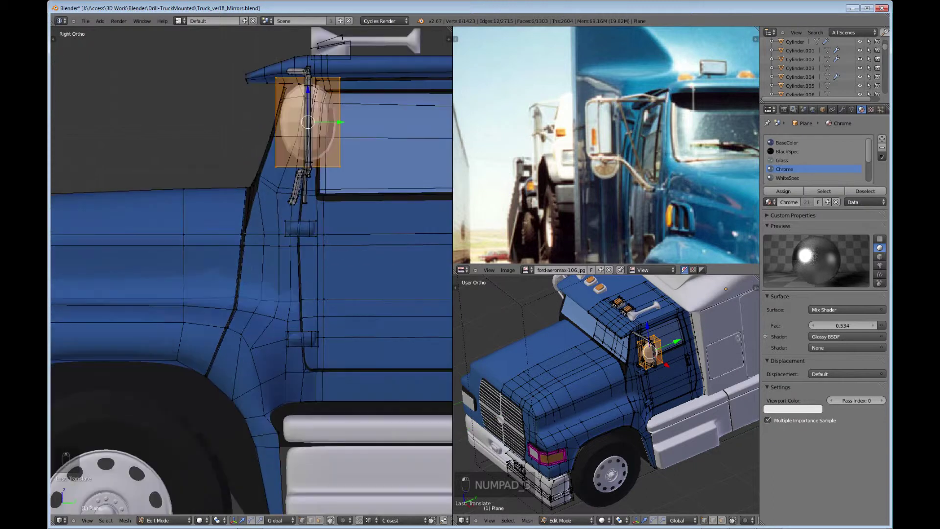
{"action": "middle_click_drag", "start_coordinate": [332, 206], "coordinate": [272, 303], "text": "shift"}
{"action": "key", "text": "s"}
{"action": "key", "text": "y"}
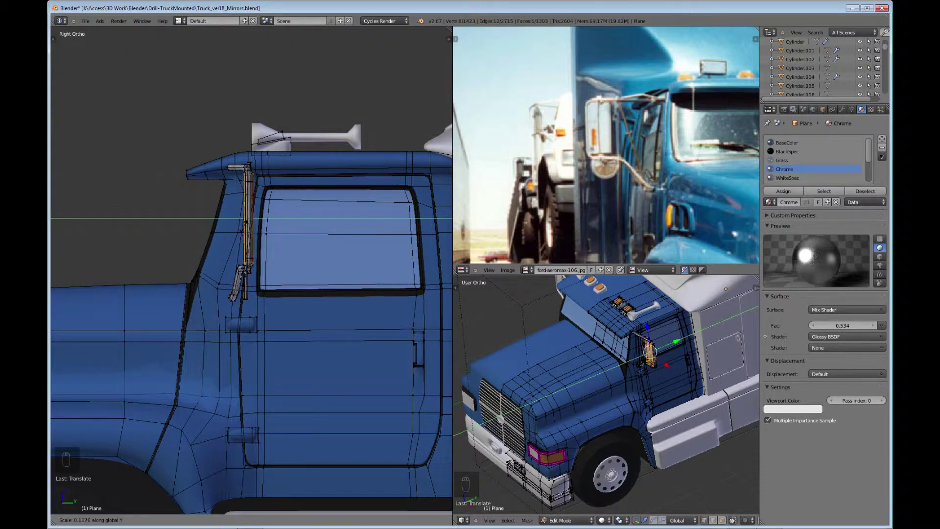
{"action": "left_click", "coordinate": [244, 227]}
Add two horizontal loop cuts to the mirror housing, one slid close to its upper end and one close to its lower end
{"action": "middle_click_drag", "start_coordinate": [244, 227], "coordinate": [195, 259]}
{"action": "scroll", "coordinate": [318, 262], "scroll_direction": "up", "scroll_amount": 4}
{"action": "middle_click_drag", "start_coordinate": [196, 260], "coordinate": [164, 250]}
{"action": "scroll", "coordinate": [246, 225], "scroll_direction": "up", "scroll_amount": 2}
{"action": "middle_click_drag", "start_coordinate": [246, 211], "coordinate": [259, 260], "text": "shift"}
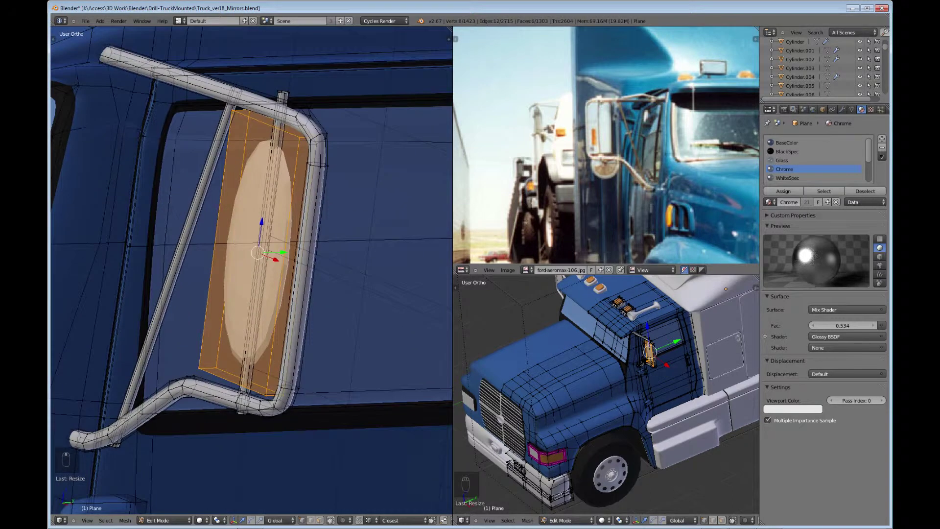
{"action": "key", "text": "ctrl+r"}
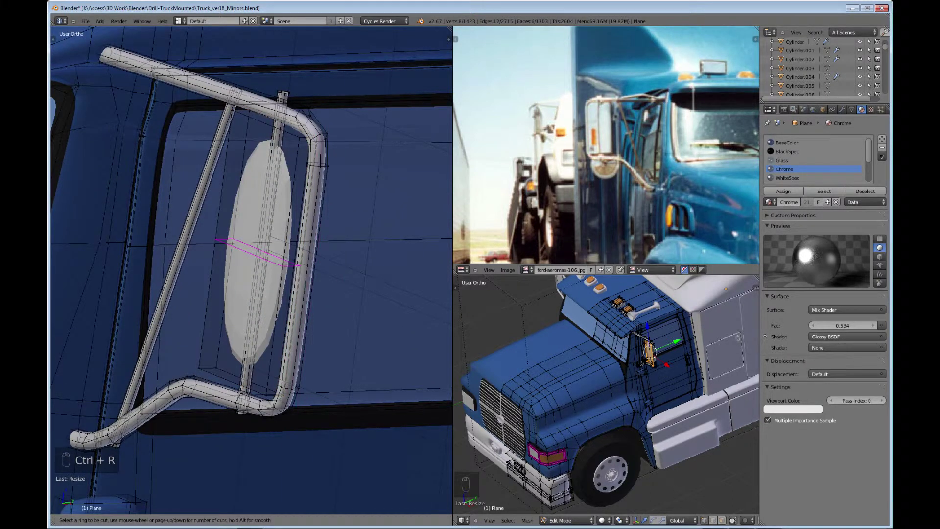
{"action": "left_click", "coordinate": [265, 252]}
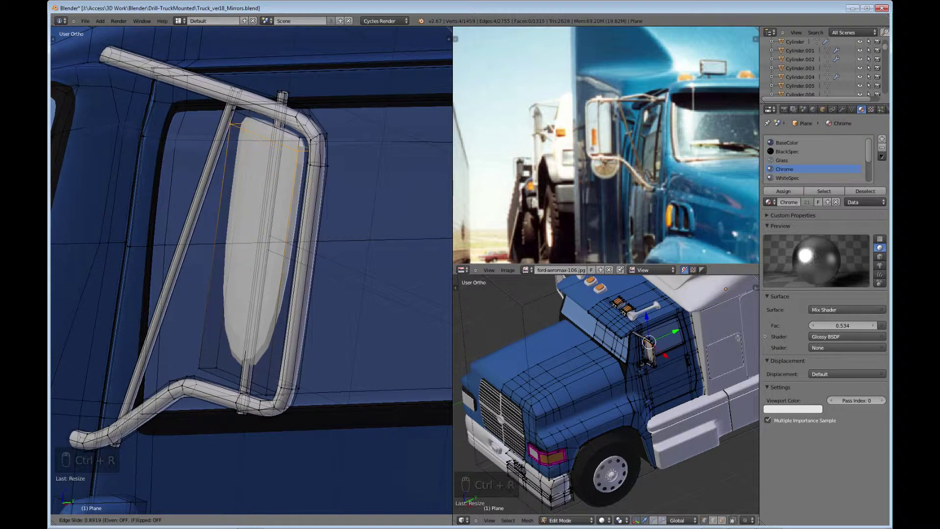
{"action": "left_click", "coordinate": [273, 130]}
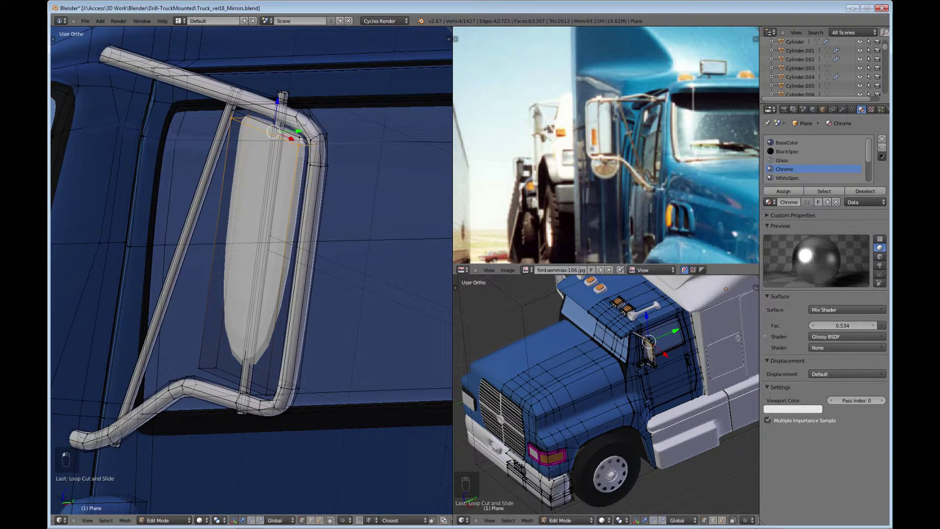
{"action": "key", "text": "ctrl+r"}
{"action": "left_click", "coordinate": [274, 257]}
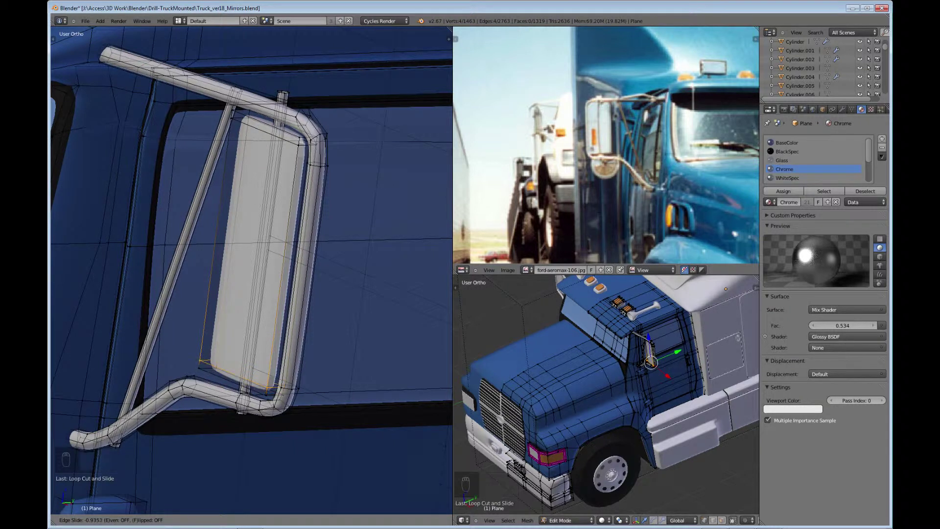
{"action": "left_click", "coordinate": [259, 375]}
Select the large rear face of the mirror housing, extrude it in place and scale it to about 0.93
{"action": "middle_click_drag", "start_coordinate": [258, 362], "coordinate": [98, 363]}
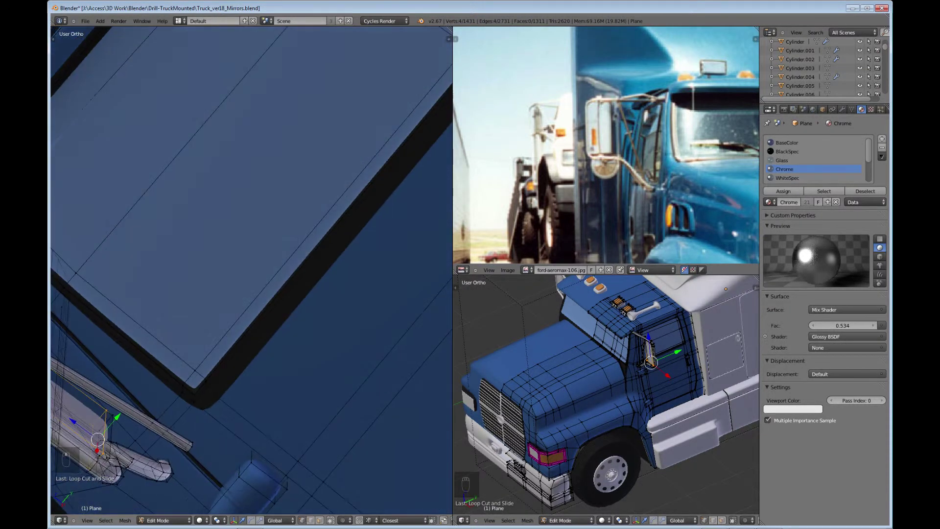
{"action": "scroll", "coordinate": [235, 235], "scroll_direction": "down", "scroll_amount": 2}
{"action": "middle_click_drag", "start_coordinate": [235, 235], "coordinate": [172, 293]}
{"action": "middle_click_drag", "start_coordinate": [245, 240], "coordinate": [215, 221]}
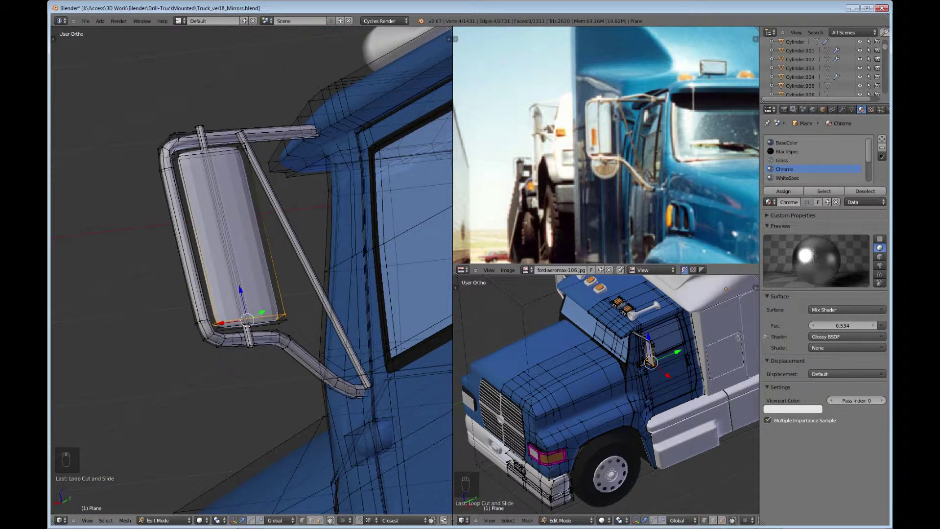
{"action": "key", "text": "a"}
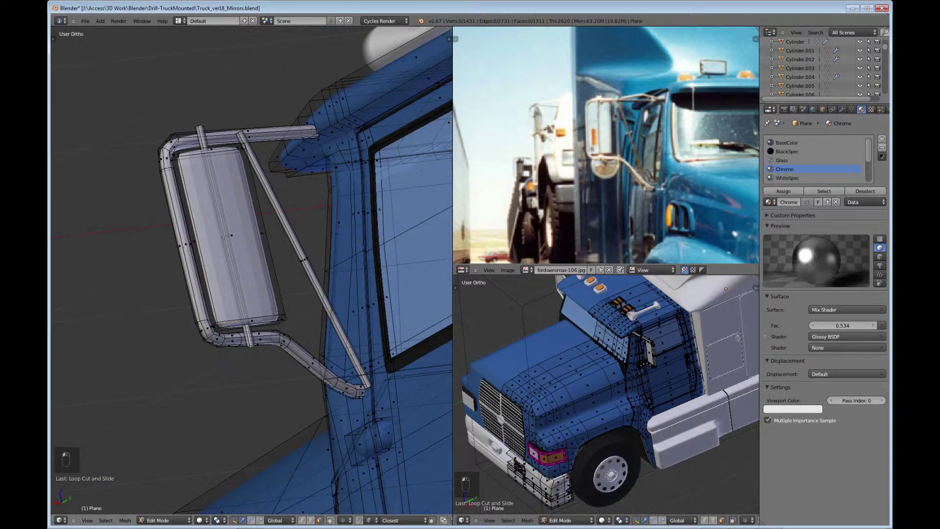
{"action": "right_click", "coordinate": [232, 236]}
{"action": "middle_click_drag", "start_coordinate": [231, 235], "coordinate": [268, 272]}
{"action": "scroll", "coordinate": [257, 232], "scroll_direction": "up", "scroll_amount": 2}
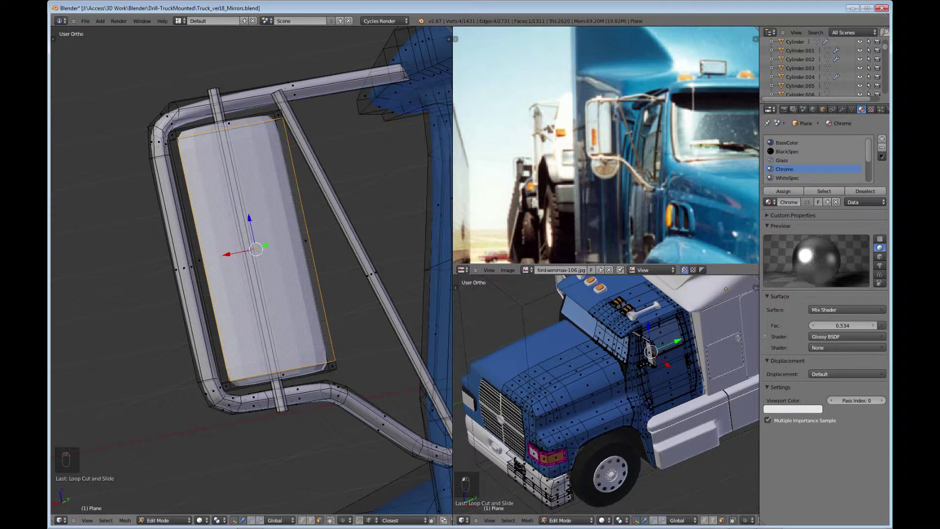
{"action": "key", "text": "e"}
{"action": "key", "text": "s"}
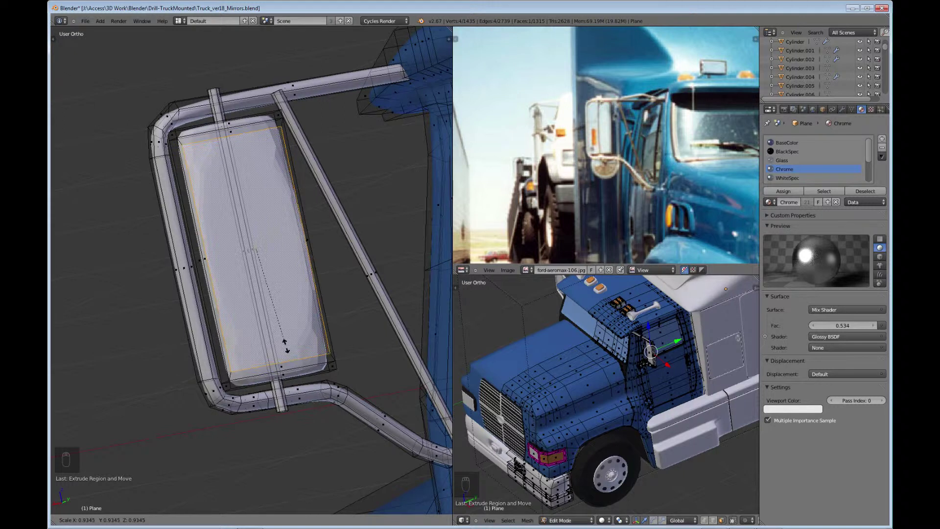
{"action": "left_click", "coordinate": [287, 347]}
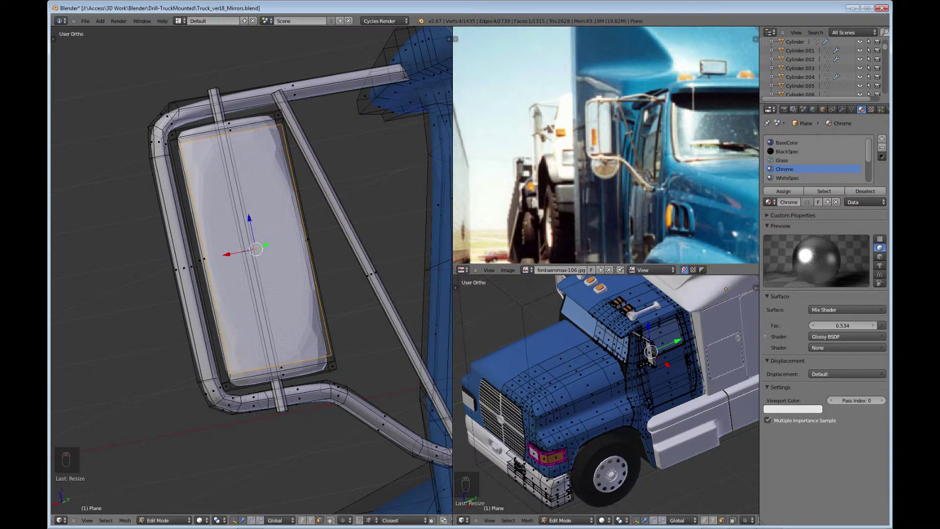
Extrude the rear face in place a second time and scale the new inset to about 0.93
{"action": "key", "text": "e"}
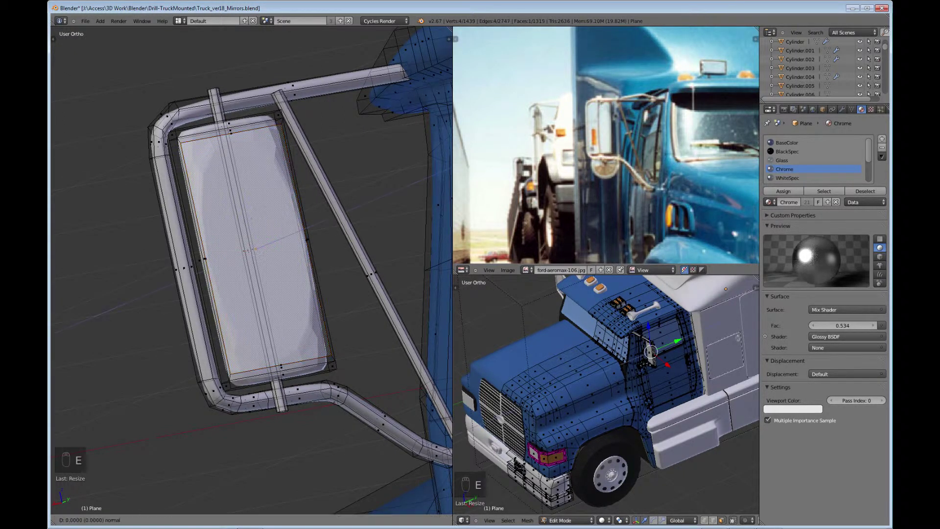
{"action": "right_click", "coordinate": [247, 251]}
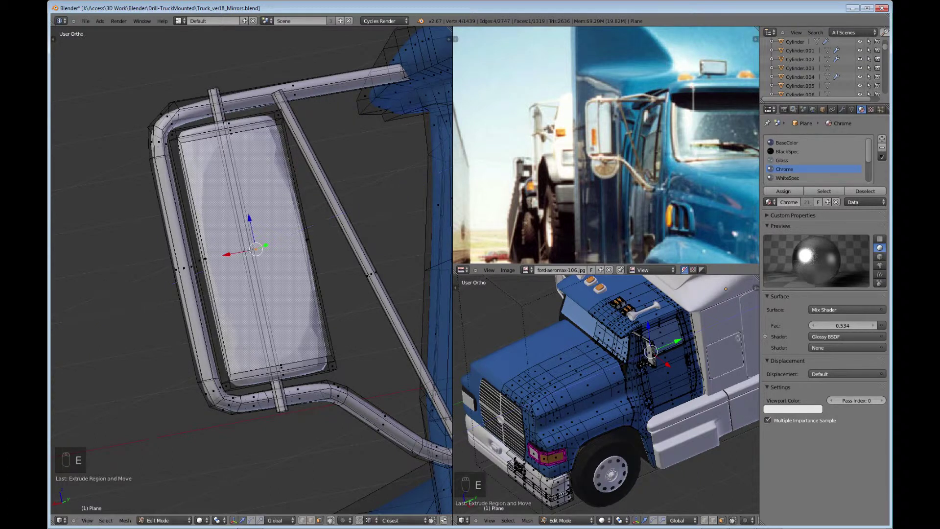
{"action": "key", "text": "s"}
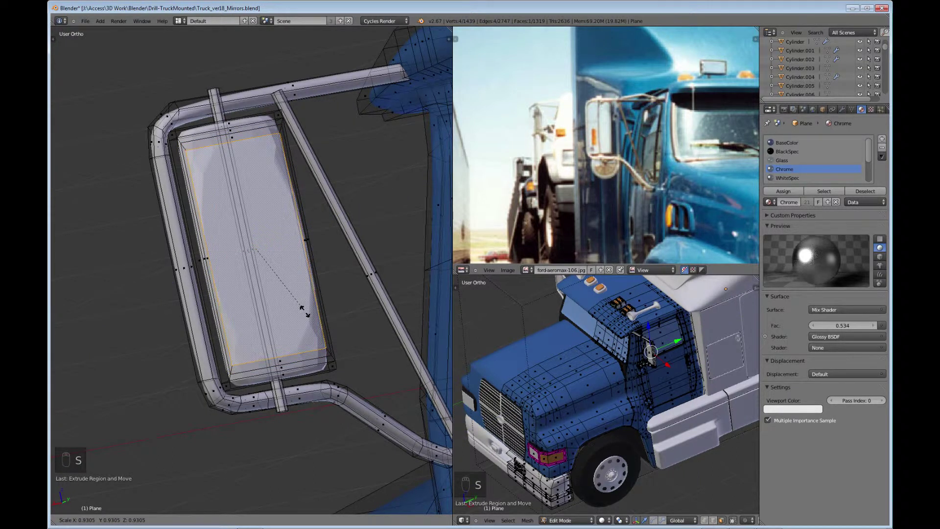
{"action": "left_click", "coordinate": [305, 312]}
Extrude the inset face about 0.008 into the housing to recess the mirror surface
{"action": "middle_click_drag", "start_coordinate": [305, 312], "coordinate": [343, 321]}
{"action": "middle_click_drag", "start_coordinate": [254, 284], "coordinate": [289, 322]}
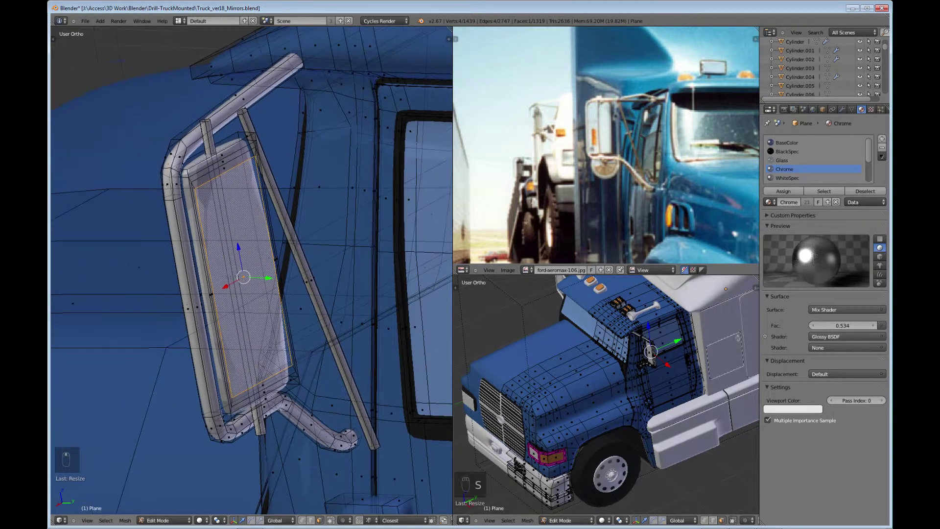
{"action": "scroll", "coordinate": [289, 322], "scroll_direction": "up", "scroll_amount": 2}
{"action": "key", "text": "e"}
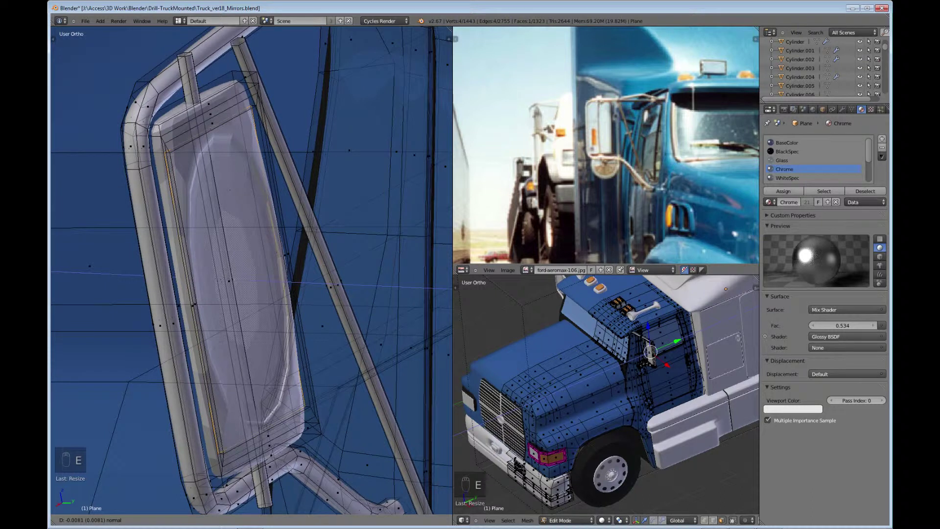
{"action": "left_click", "coordinate": [245, 279]}
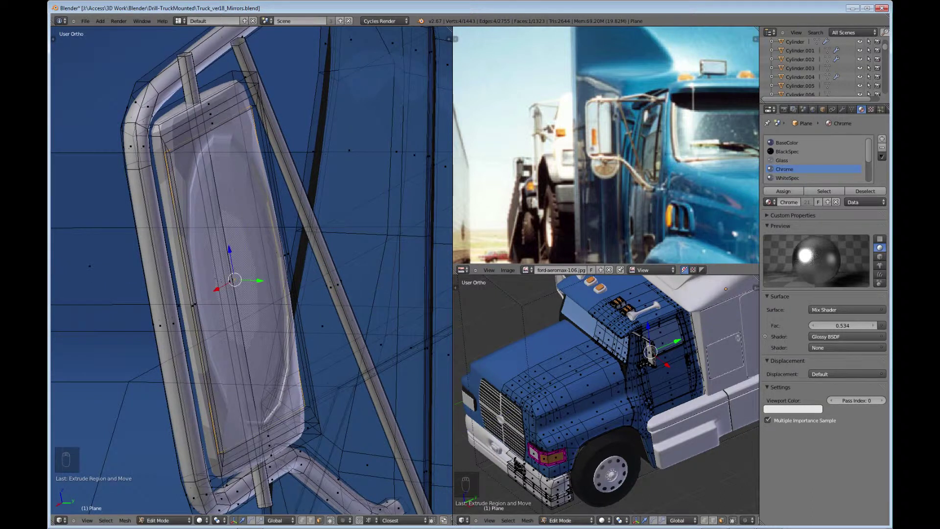
{"action": "scroll", "coordinate": [274, 284], "scroll_direction": "down", "scroll_amount": 3}
{"action": "middle_click_drag", "start_coordinate": [275, 284], "coordinate": [210, 267]}
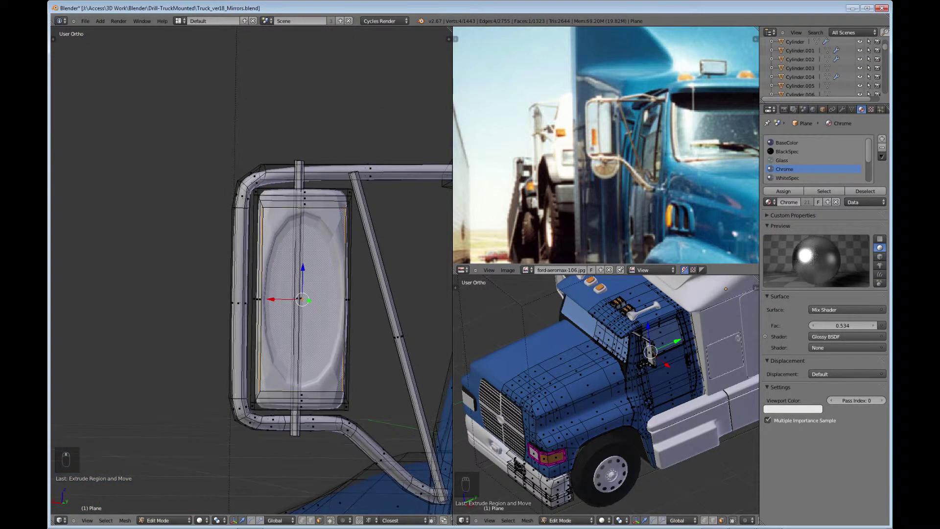
Add two vertical loop cuts to the mirror housing, sliding one close to each of its long side edges
{"action": "key", "text": "ctrl+r"}
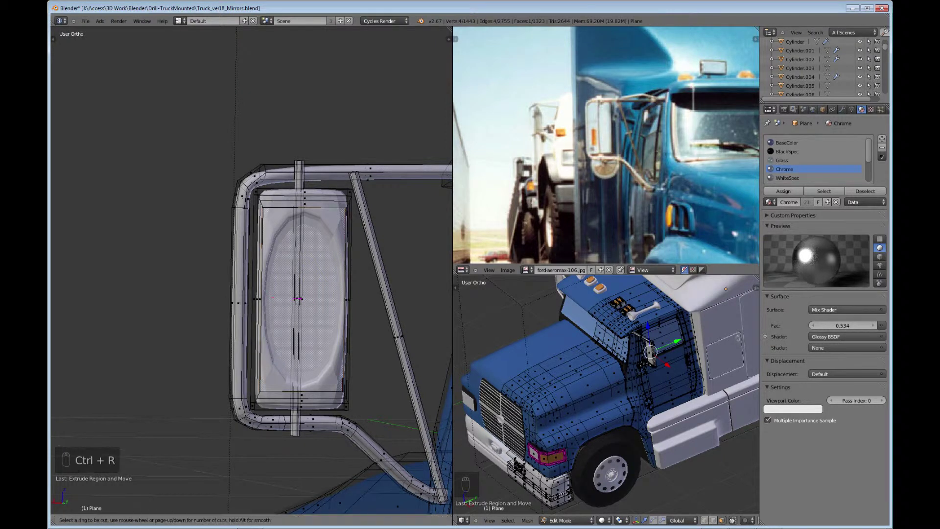
{"action": "left_click", "coordinate": [299, 298]}
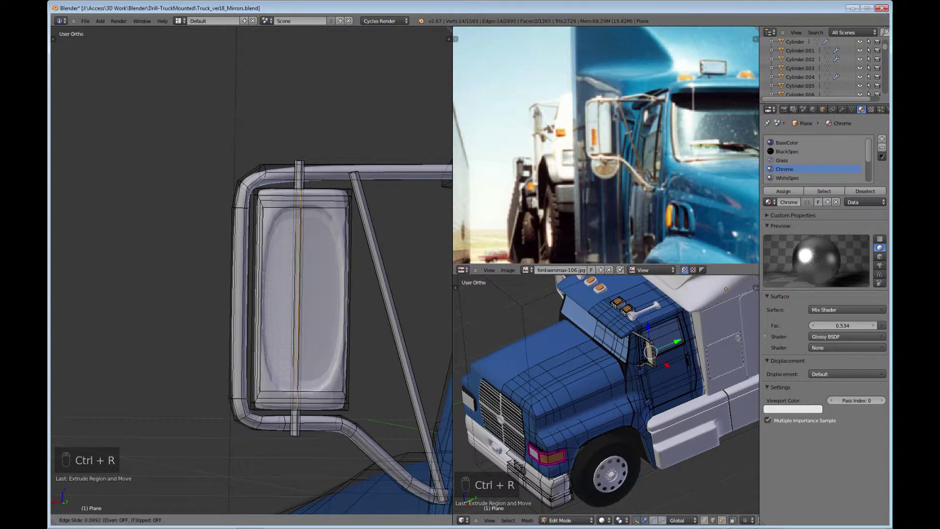
{"action": "left_click", "coordinate": [267, 298]}
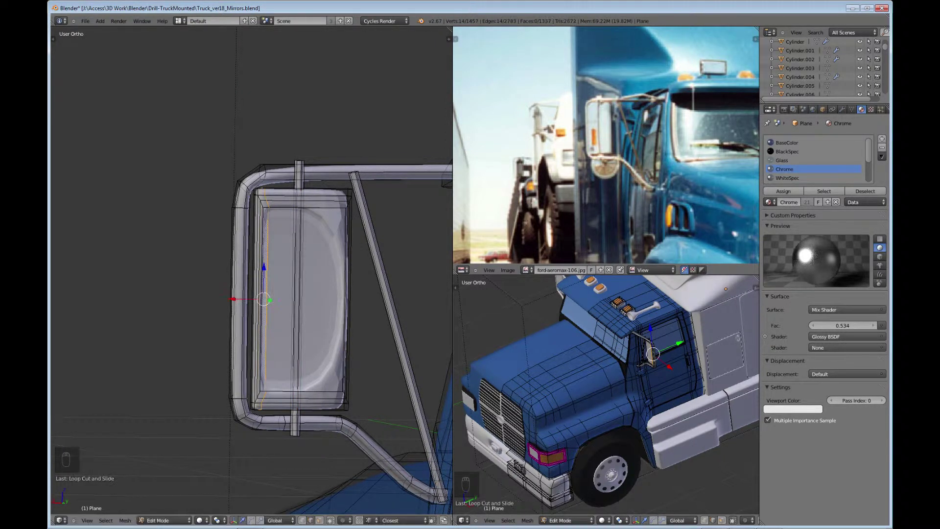
{"action": "key", "text": "ctrl+r"}
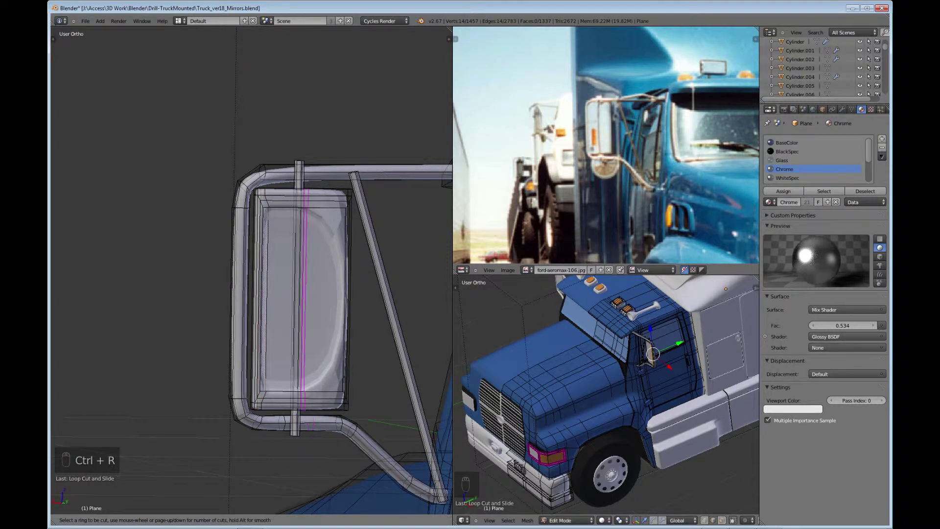
{"action": "left_click", "coordinate": [318, 299]}
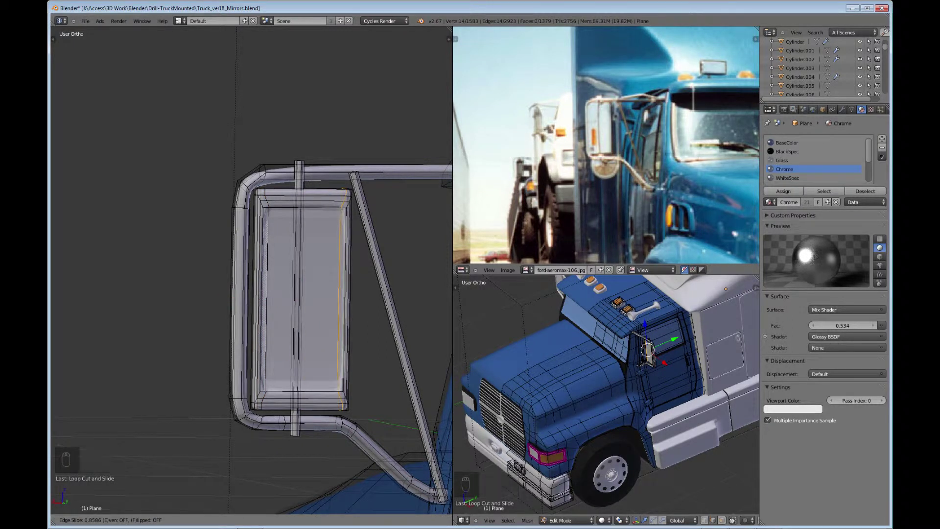
{"action": "left_click", "coordinate": [341, 299]}
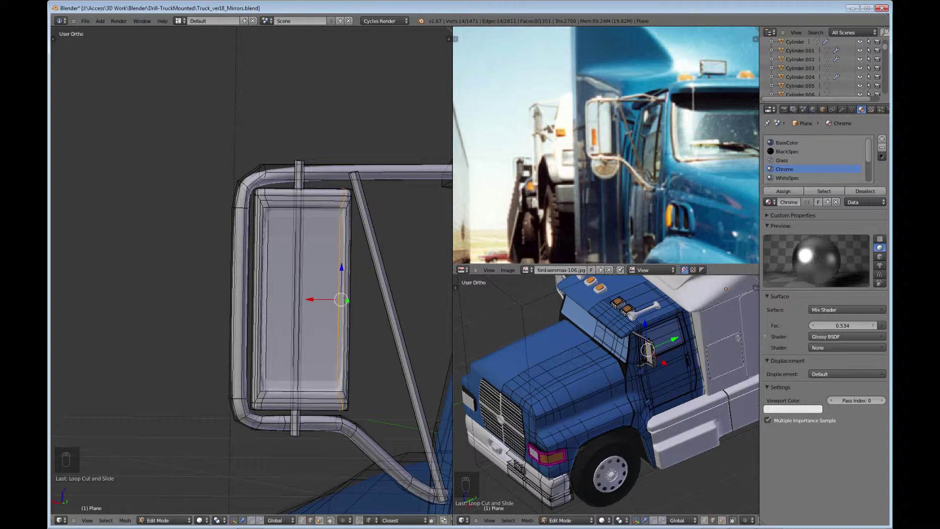
Switch to face selection limited to visible geometry and select the large recessed face of the mirror
{"action": "left_click", "coordinate": [320, 521]}
{"action": "middle_click_drag", "start_coordinate": [294, 352], "coordinate": [329, 379]}
{"action": "scroll", "coordinate": [294, 304], "scroll_direction": "up", "scroll_amount": 4}
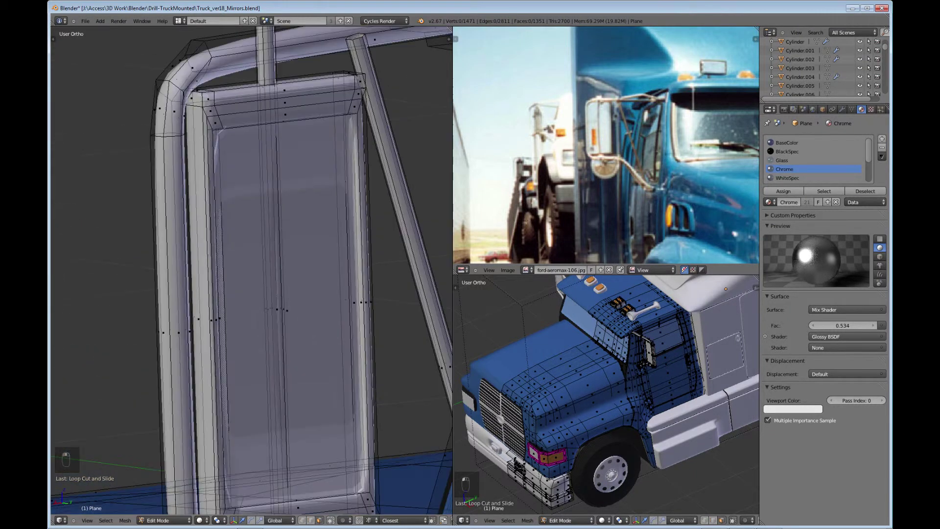
{"action": "middle_click_drag", "start_coordinate": [294, 303], "coordinate": [300, 329], "text": "shift"}
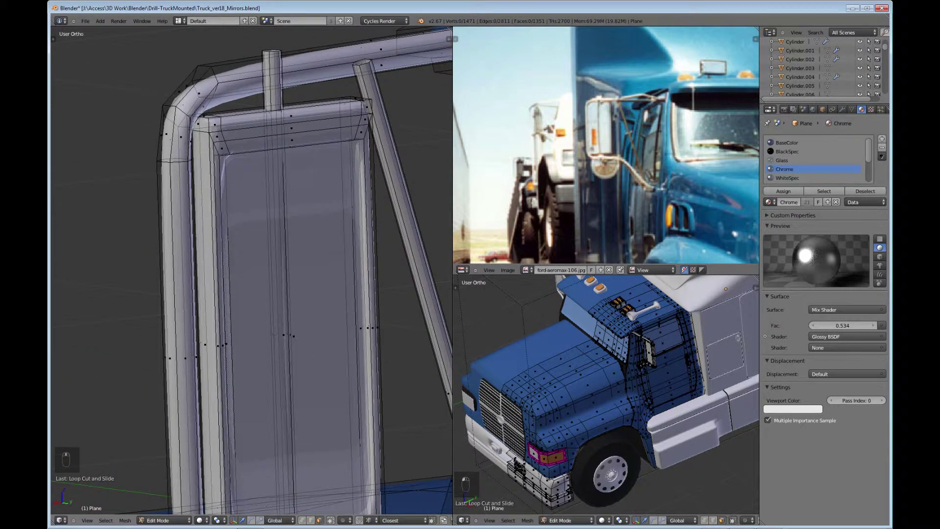
{"action": "left_click", "coordinate": [330, 520]}
{"action": "right_click", "coordinate": [294, 336]}
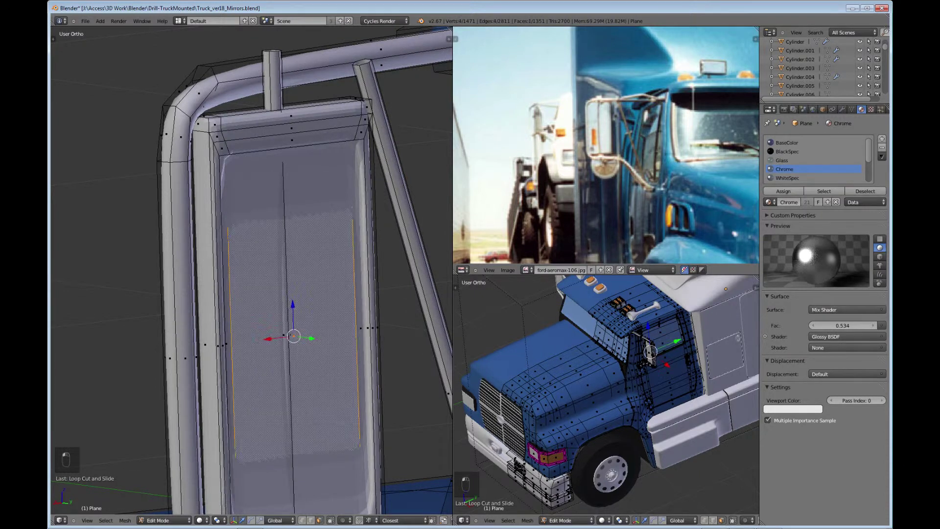
{"action": "scroll", "coordinate": [294, 336], "scroll_direction": "down", "scroll_amount": 3}
{"action": "middle_click_drag", "start_coordinate": [294, 336], "coordinate": [269, 329]}
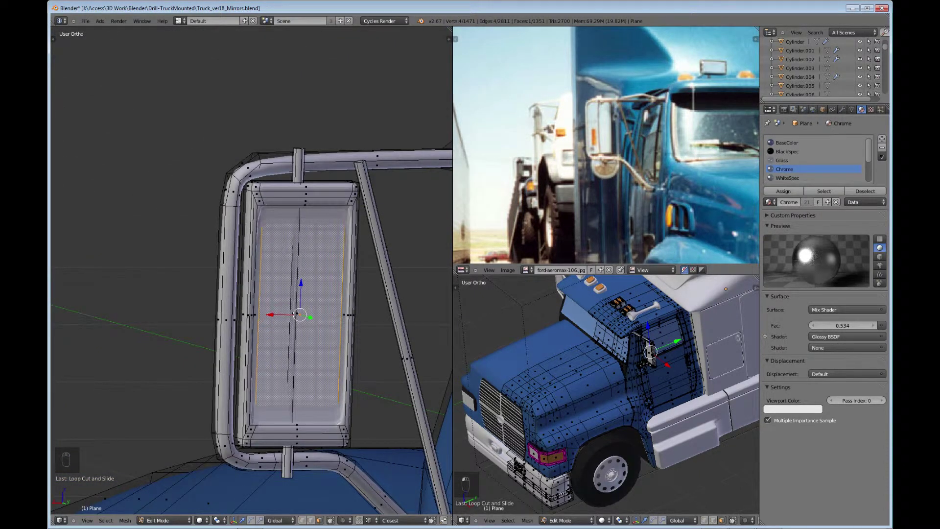
Add two horizontal loop cuts across the mirror housing, sliding one to the recess's upper edge and one to its lower edge
{"action": "key", "text": "ctrl+r"}
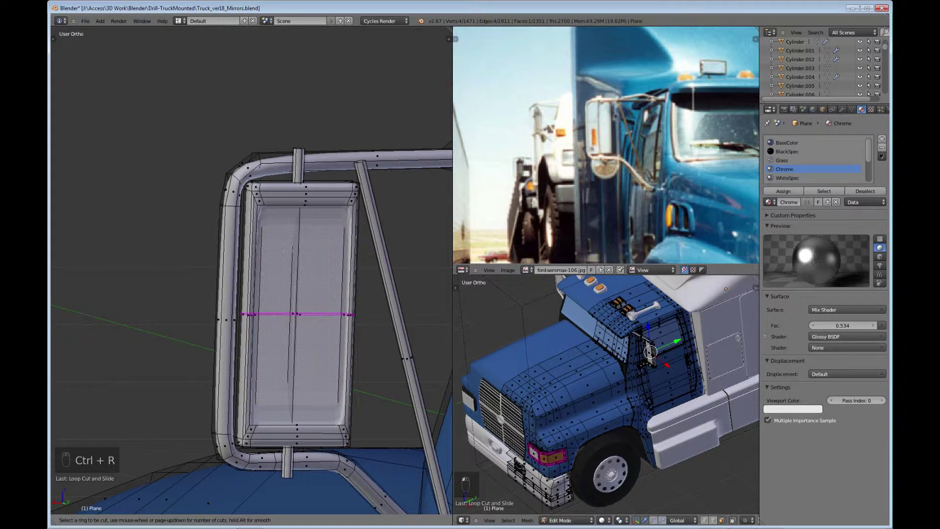
{"action": "left_click", "coordinate": [294, 314]}
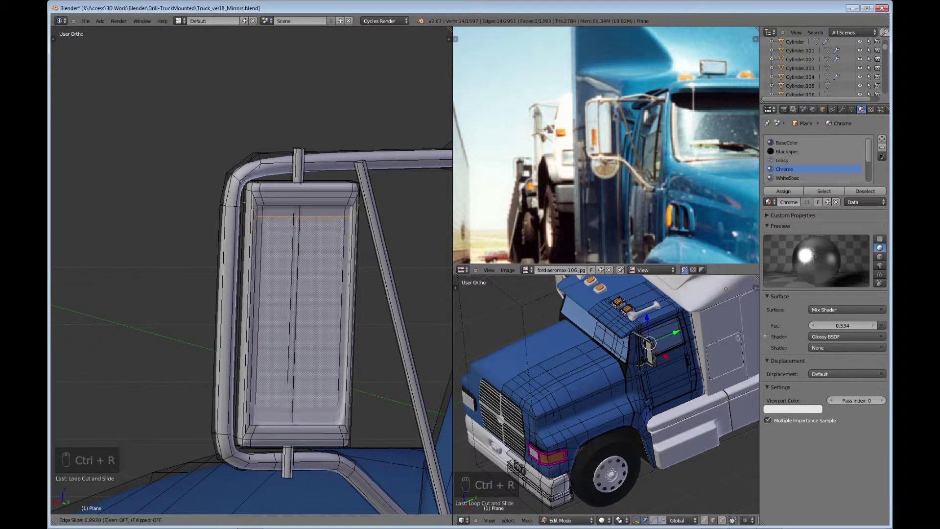
{"action": "left_click", "coordinate": [294, 210]}
{"action": "key", "text": "ctrl+r"}
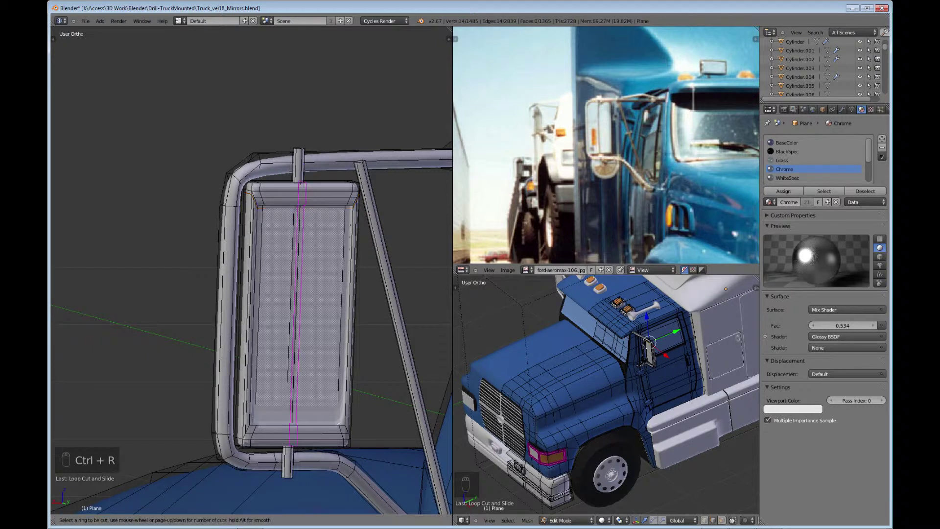
{"action": "left_click", "coordinate": [294, 315]}
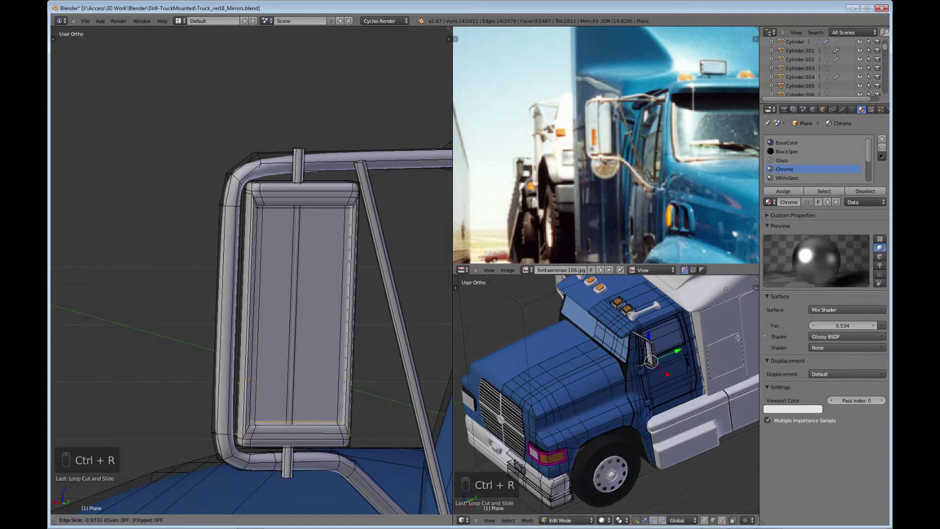
{"action": "left_click", "coordinate": [294, 420]}
Select the whole vertical inner bar and move it about -0.014 along Y, out of the mirror recess
{"action": "middle_click_drag", "start_coordinate": [294, 420], "coordinate": [356, 433]}
{"action": "middle_click_drag", "start_coordinate": [255, 411], "coordinate": [236, 406]}
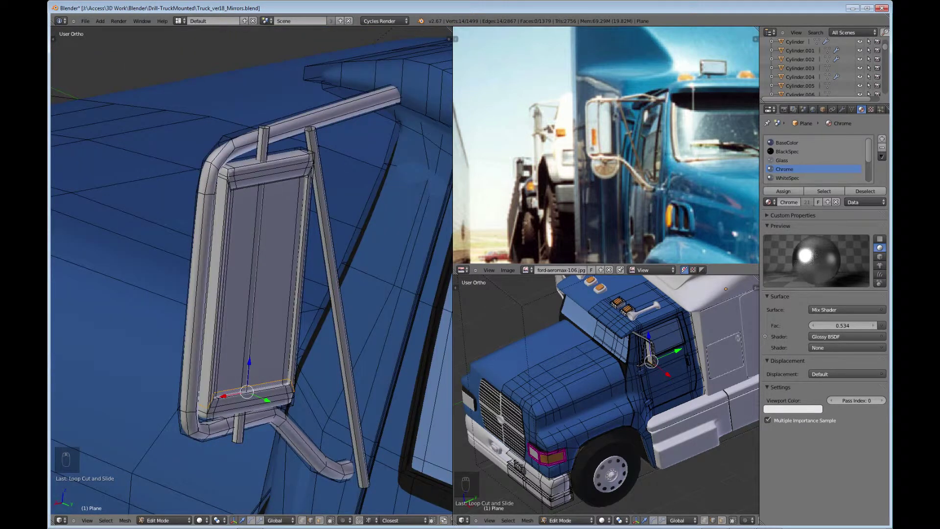
{"action": "right_click", "coordinate": [250, 285]}
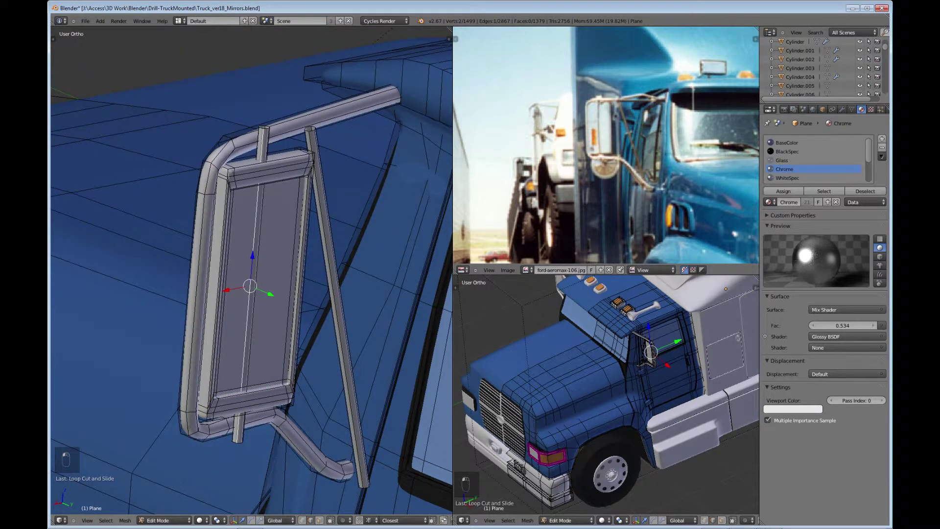
{"action": "key", "text": "l"}
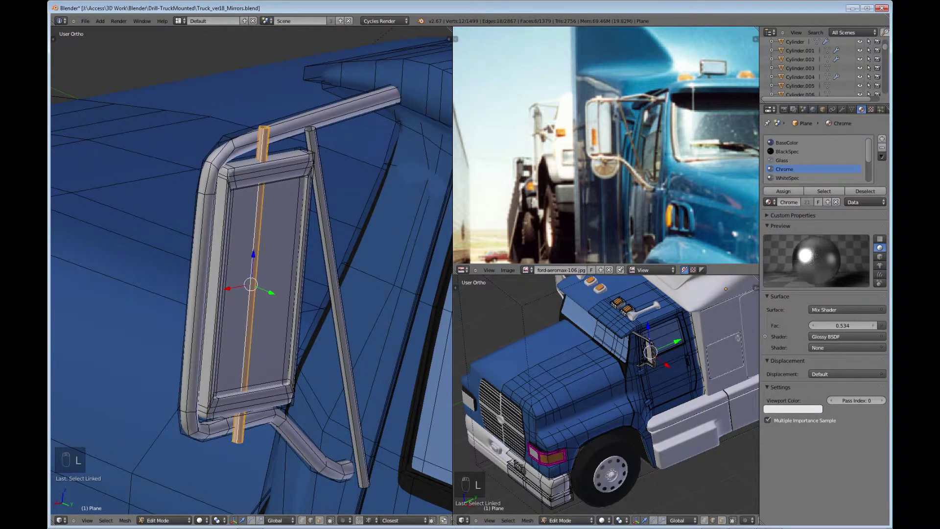
{"action": "key", "text": "g"}
{"action": "key", "text": "y"}
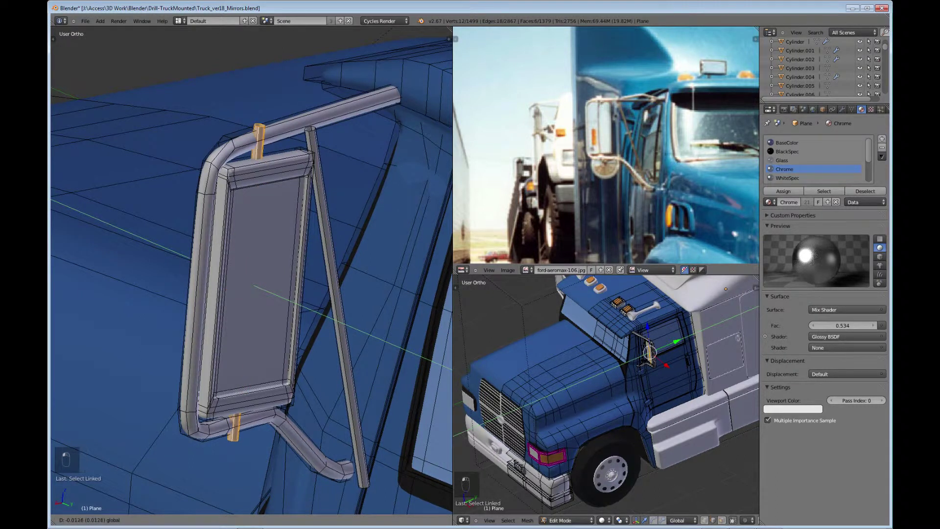
{"action": "left_click_drag", "start_coordinate": [267, 291], "coordinate": [265, 291]}
Move the inner bar about -0.006 further along Y to line it up with the bent tube
{"action": "middle_click_drag", "start_coordinate": [265, 290], "coordinate": [282, 375]}
{"action": "key", "text": "g"}
{"action": "key", "text": "y"}
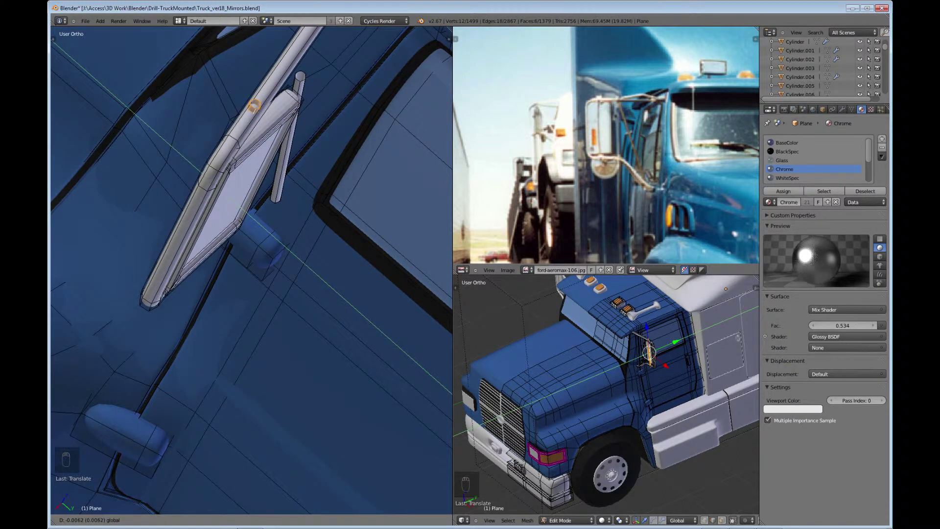
{"action": "left_click", "coordinate": [267, 292]}
Return to face selection and select the mirror's recessed reflective surface inside the new edge loops
{"action": "middle_click_drag", "start_coordinate": [267, 291], "coordinate": [243, 251]}
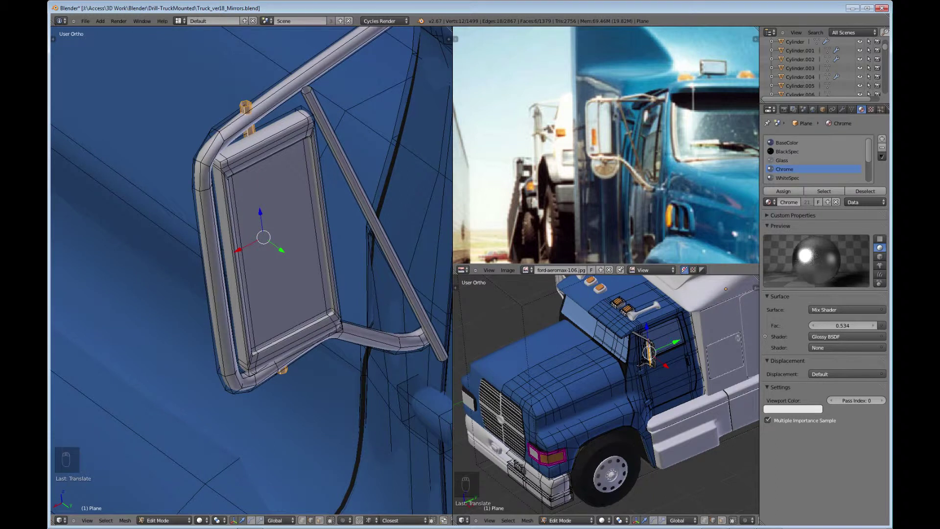
{"action": "left_click", "coordinate": [320, 521]}
{"action": "right_click", "coordinate": [279, 243]}
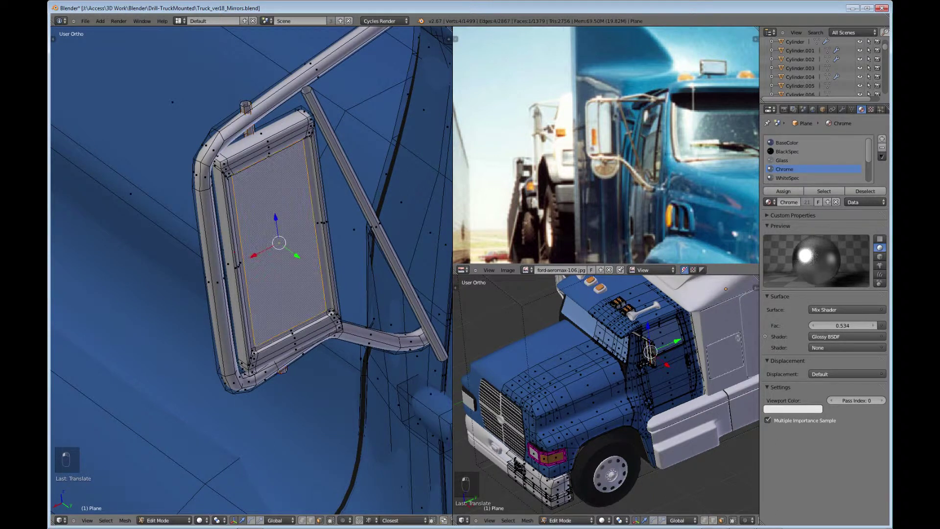
{"action": "middle_click_drag", "start_coordinate": [310, 268], "coordinate": [225, 260]}
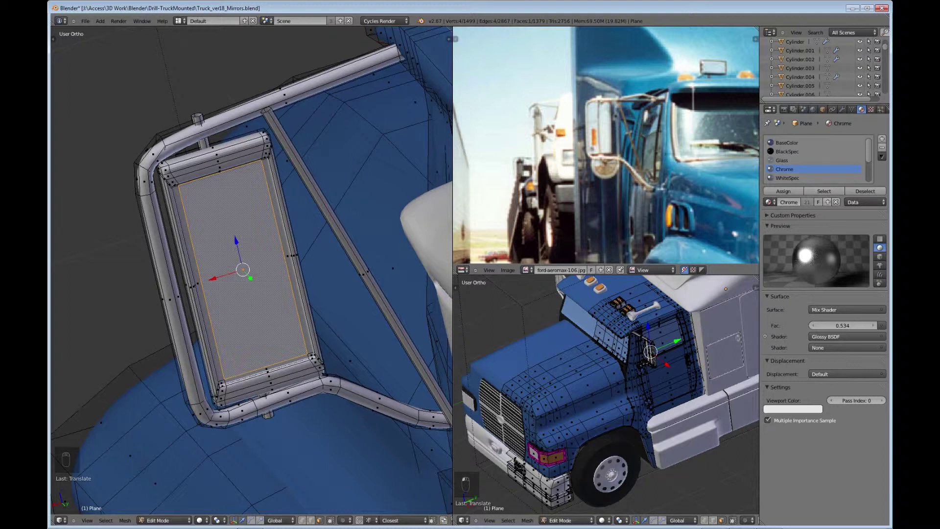
Make a separate copy of the Chrome material and name it Mirror
{"action": "left_click", "coordinate": [828, 203]}
{"action": "double_click", "coordinate": [796, 202]}
{"action": "key", "text": "ctrl+a"}
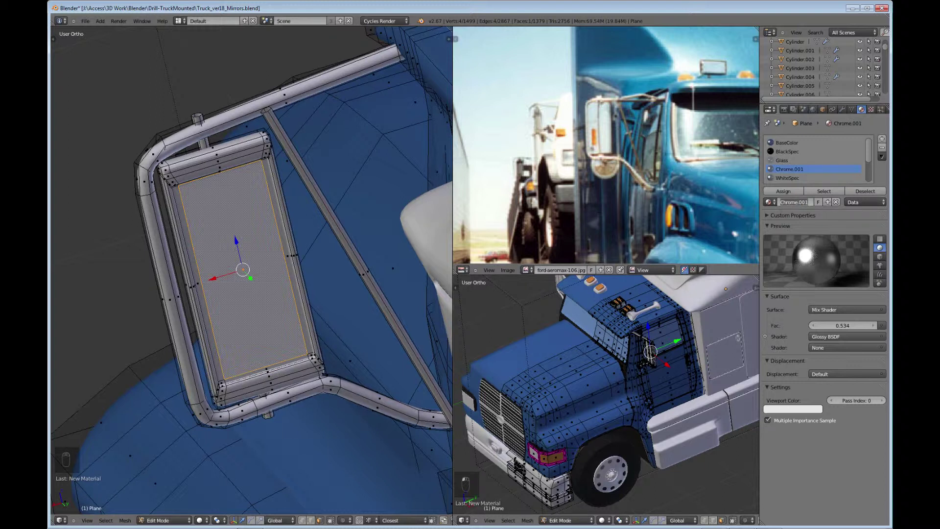
{"action": "type", "text": "Mirror"}
{"action": "key", "text": "Return"}
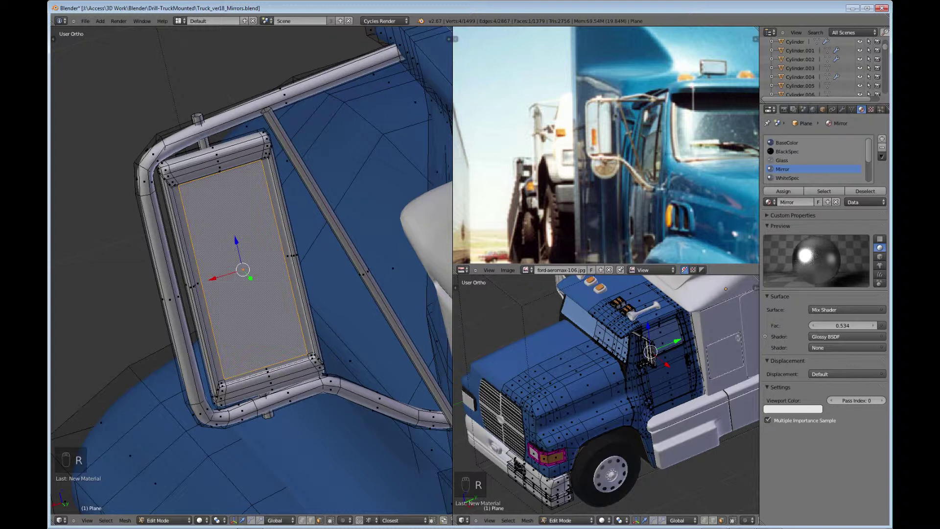
Show the Mirror material's nodes in place of the reference photo and brighten the Bright/Contrast node's grey color to 0.325
{"action": "left_click", "coordinate": [462, 270]}
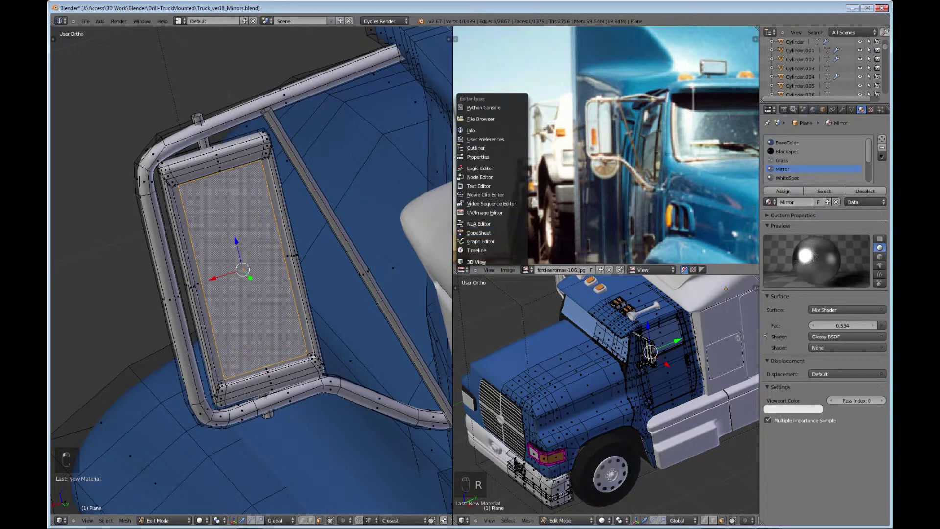
{"action": "left_click", "coordinate": [479, 177]}
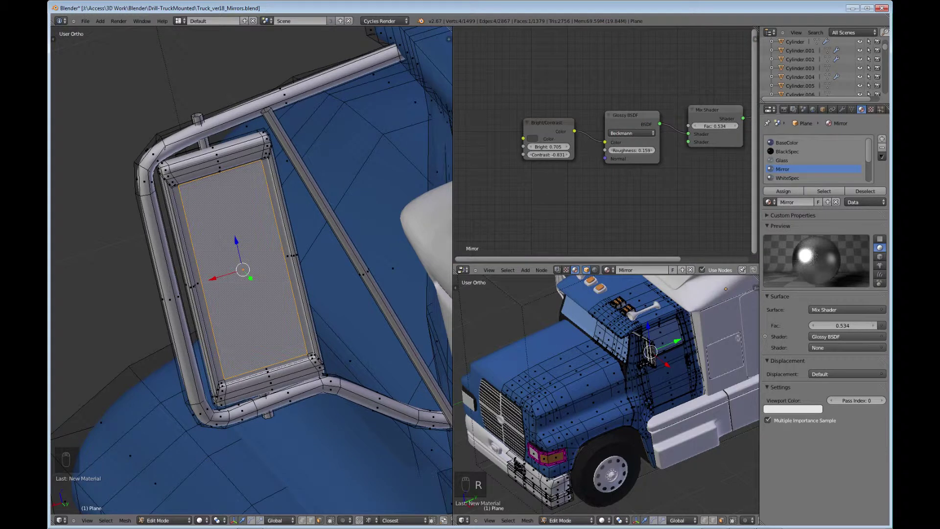
{"action": "middle_click_drag", "start_coordinate": [607, 196], "coordinate": [578, 205]}
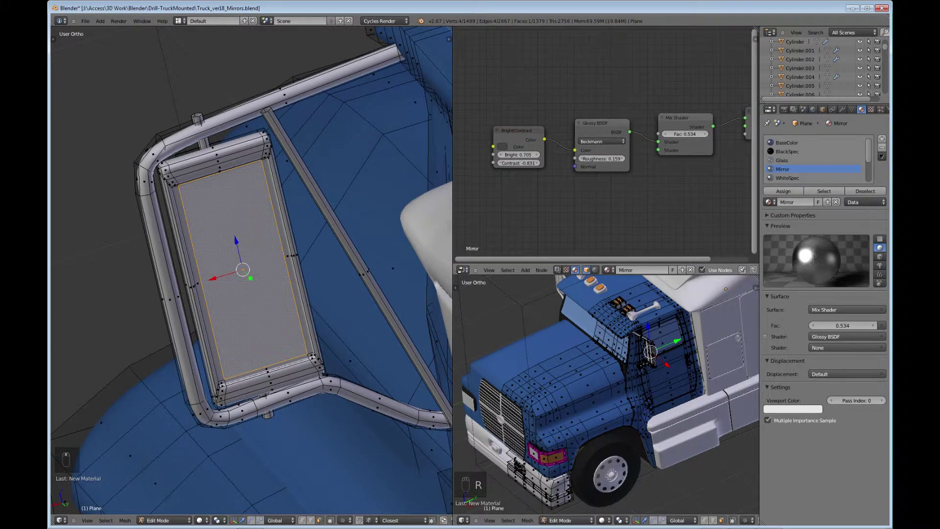
{"action": "left_click", "coordinate": [503, 146]}
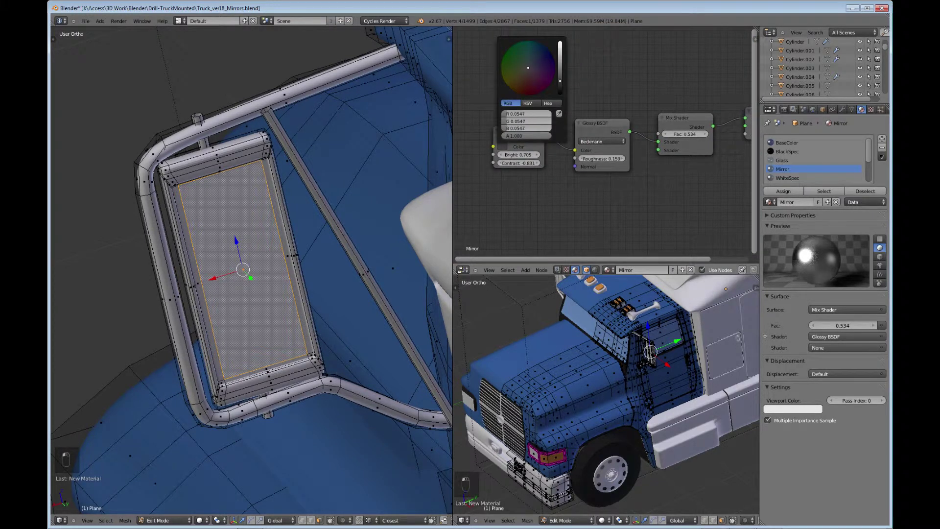
{"action": "left_click_drag", "start_coordinate": [560, 80], "coordinate": [560, 64]}
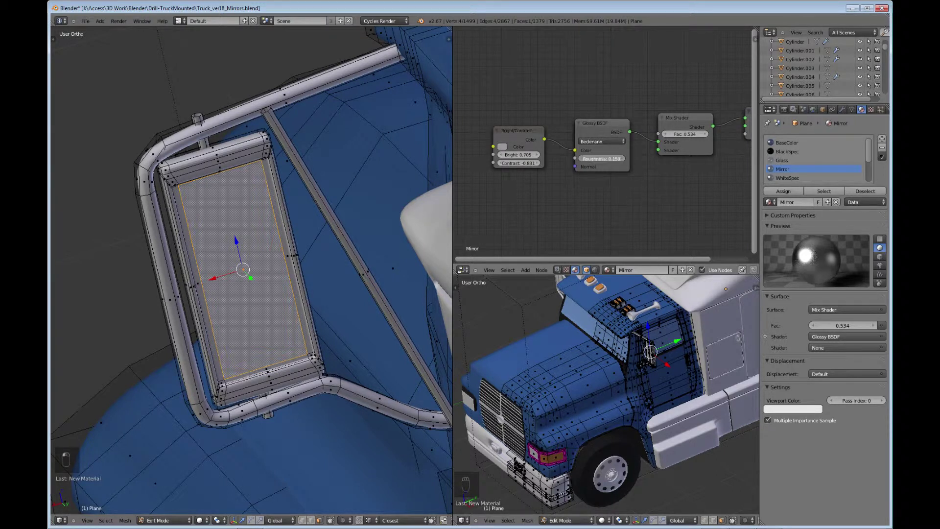
Set the Glossy BSDF node's roughness to 0
{"action": "left_click", "coordinate": [623, 158]}
{"action": "key", "text": "KP_0"}
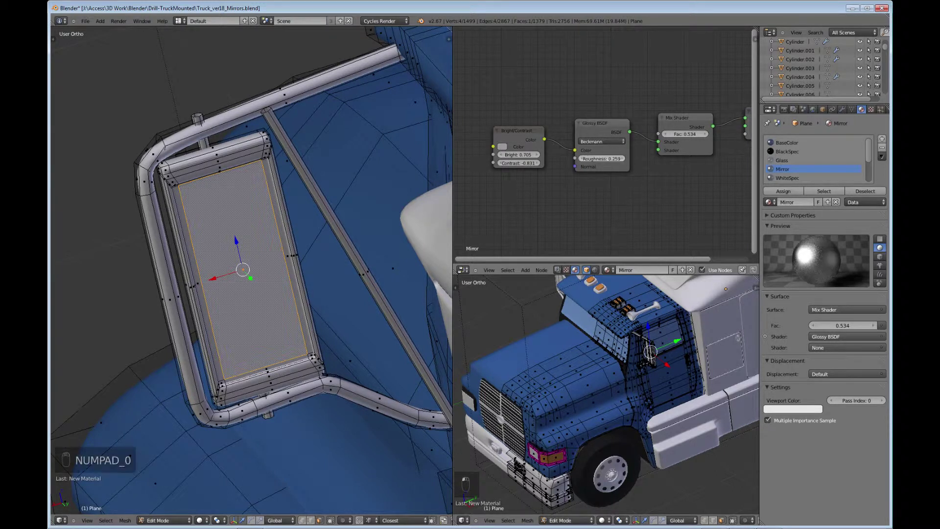
{"action": "key", "text": "KP_Enter"}
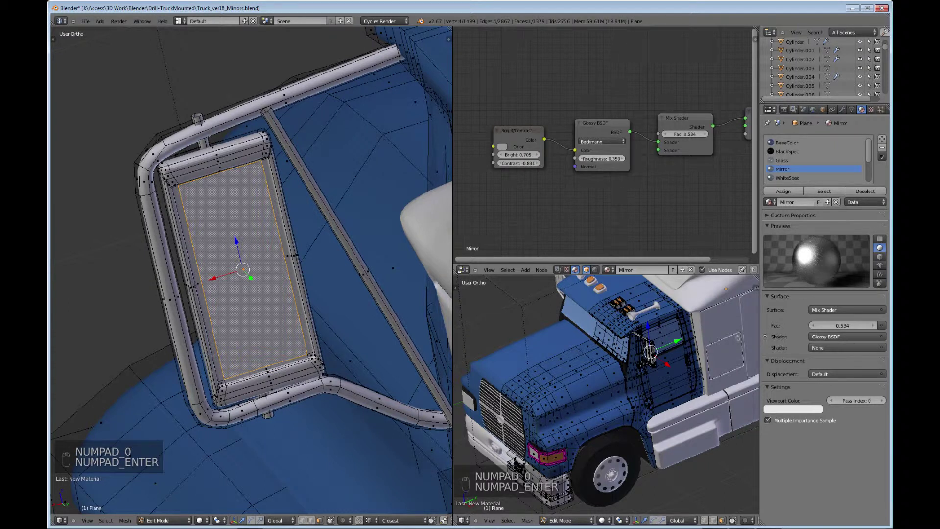
{"action": "left_click_drag", "start_coordinate": [620, 159], "coordinate": [609, 158]}
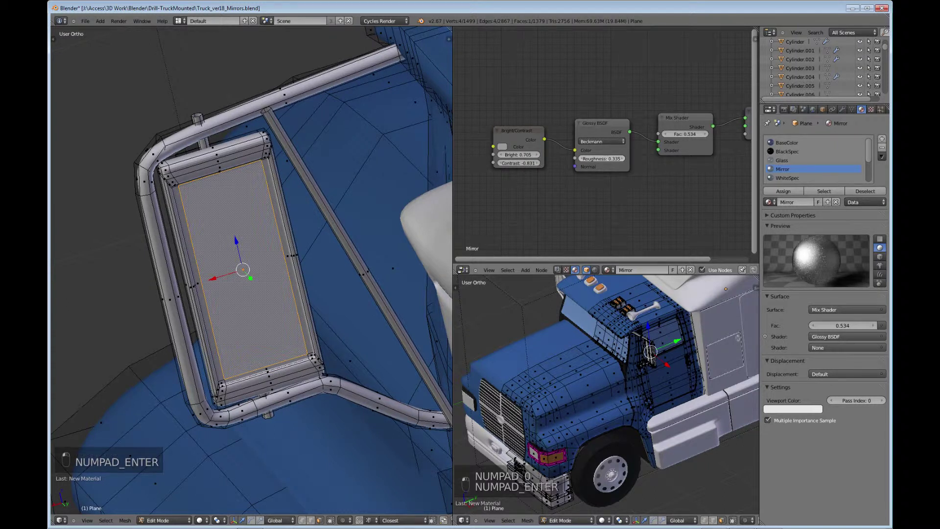
{"action": "left_click", "coordinate": [605, 159]}
{"action": "type", "text": "0"}
{"action": "key", "text": "Return"}
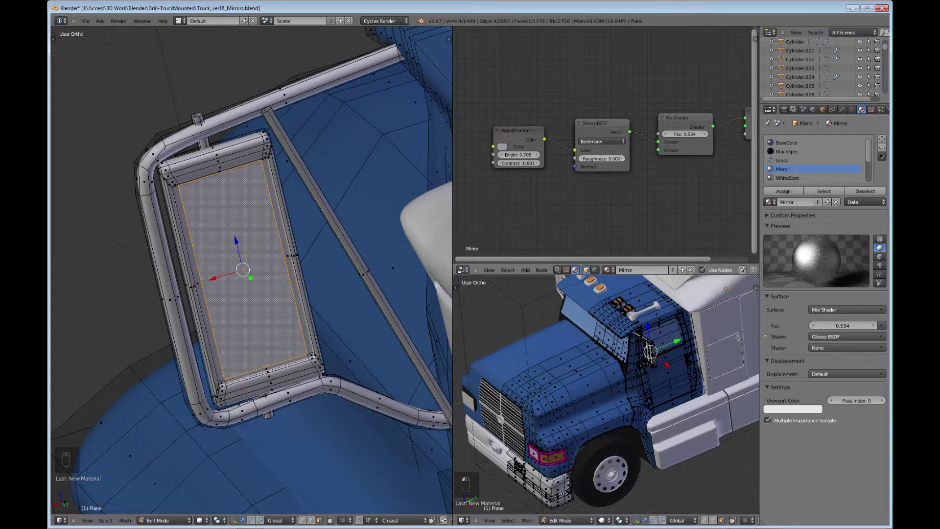
Brighten the Bright/Contrast node's color further to a near-white grey
{"action": "middle_click_drag", "start_coordinate": [637, 188], "coordinate": [603, 185]}
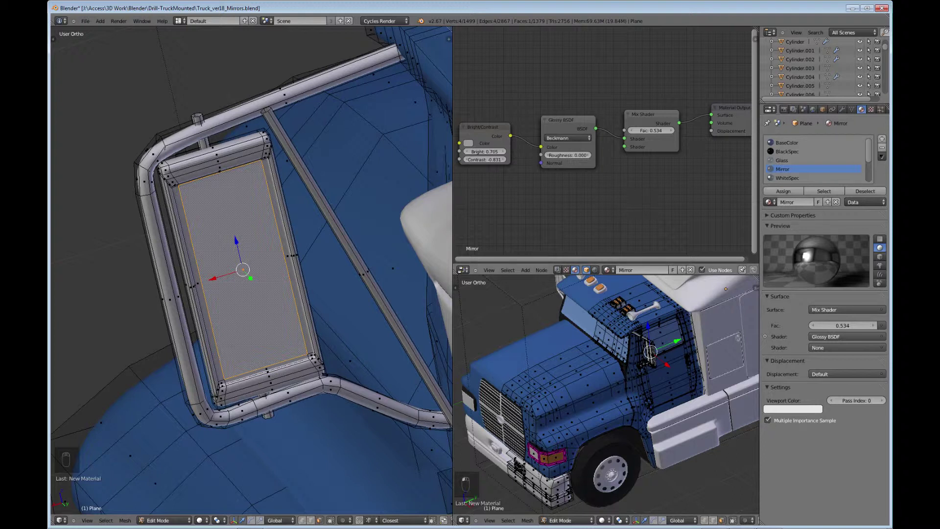
{"action": "left_click", "coordinate": [468, 143]}
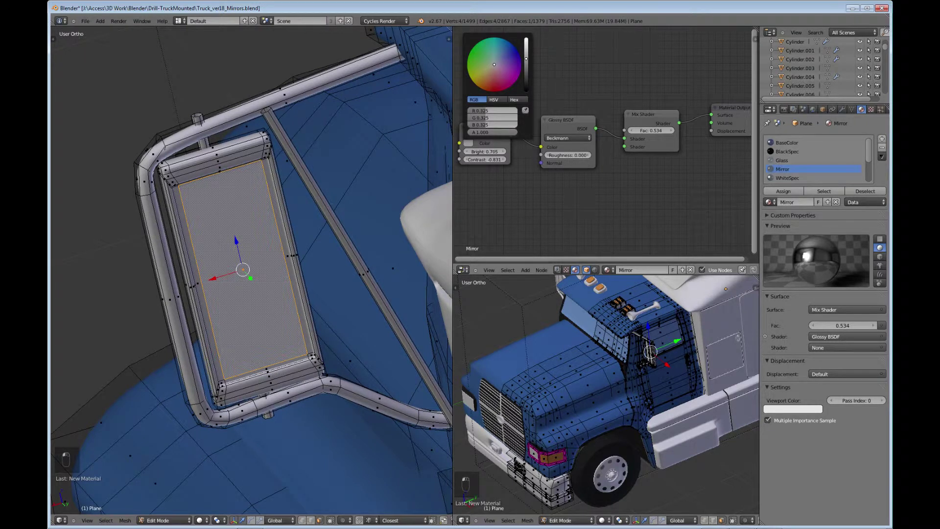
{"action": "left_click_drag", "start_coordinate": [527, 58], "coordinate": [527, 44]}
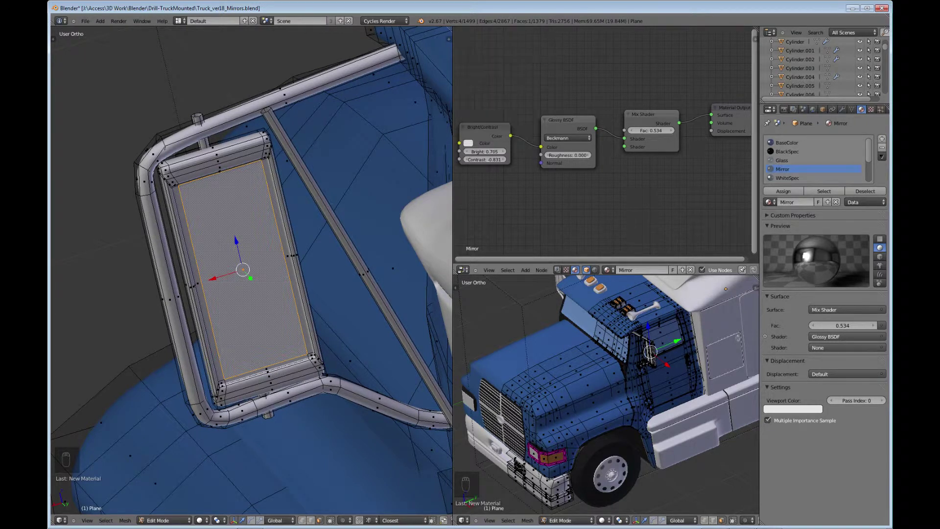
{"action": "middle_click_drag", "start_coordinate": [580, 153], "coordinate": [594, 162]}
{"action": "scroll", "coordinate": [593, 162], "scroll_direction": "down", "scroll_amount": 1}
{"action": "middle_click_drag", "start_coordinate": [602, 196], "coordinate": [585, 171]}
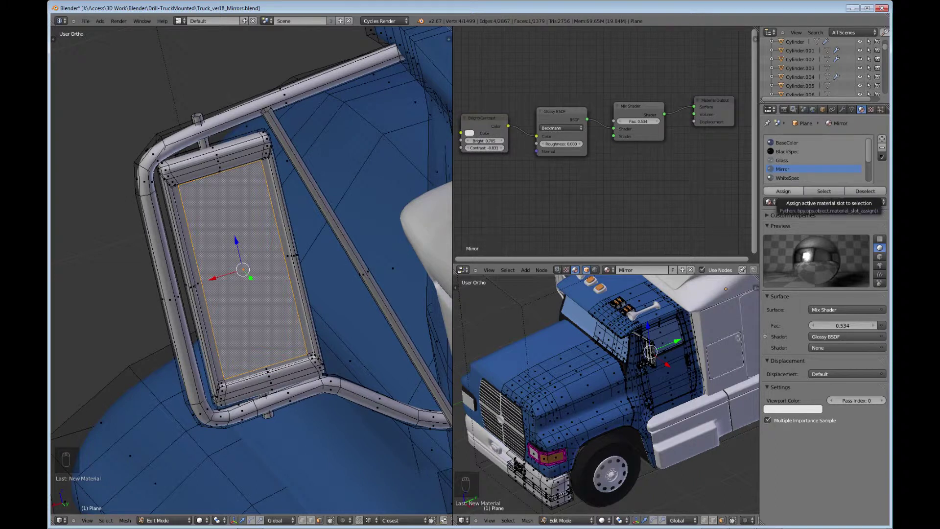
Assign the Mirror material to the selected mirror face and deselect everything
{"action": "left_click", "coordinate": [783, 191]}
{"action": "key", "text": "a"}
{"action": "scroll", "coordinate": [251, 271], "scroll_direction": "down", "scroll_amount": 3}
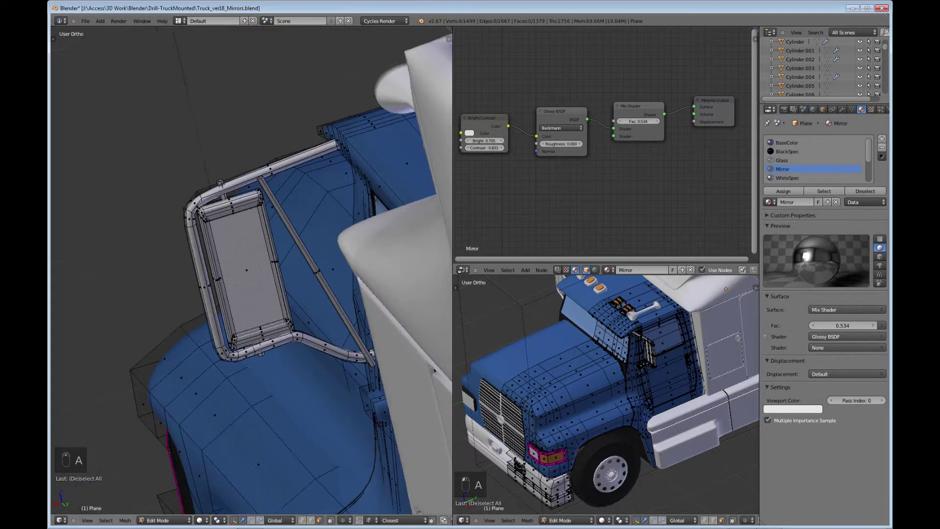
Switch the node area back to the UV/Image Editor with the truck reference photo
{"action": "middle_click_drag", "start_coordinate": [251, 270], "coordinate": [424, 282]}
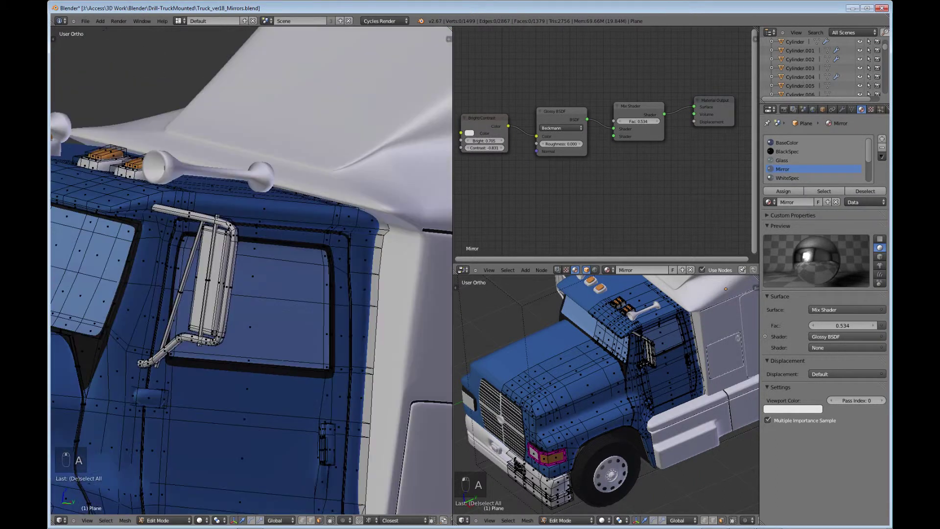
{"action": "mouse_move", "coordinate": [402, 318]}
{"action": "middle_mouse_down"}
{"action": "mouse_move", "coordinate": [350, 297]}
{"action": "mouse_move", "coordinate": [365, 362]}
{"action": "mouse_move", "coordinate": [397, 322]}
{"action": "middle_mouse_up"}
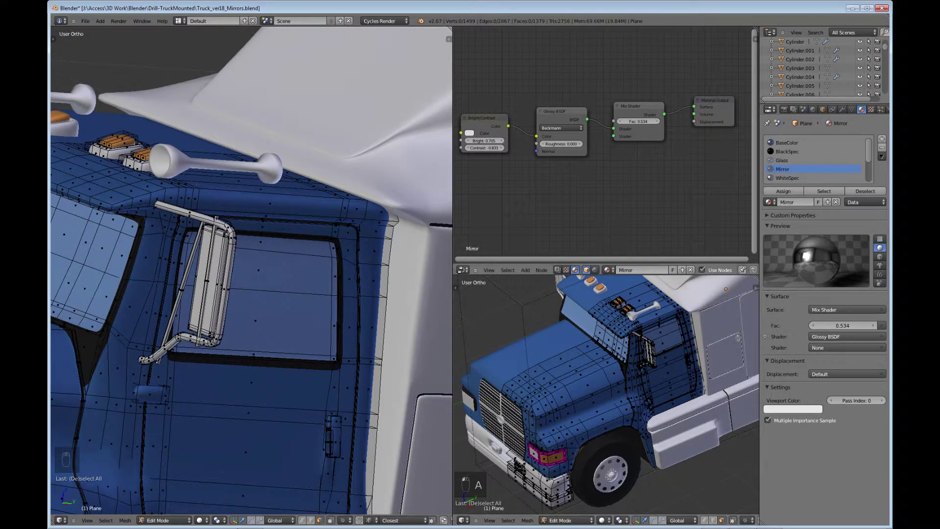
{"action": "left_click", "coordinate": [462, 270]}
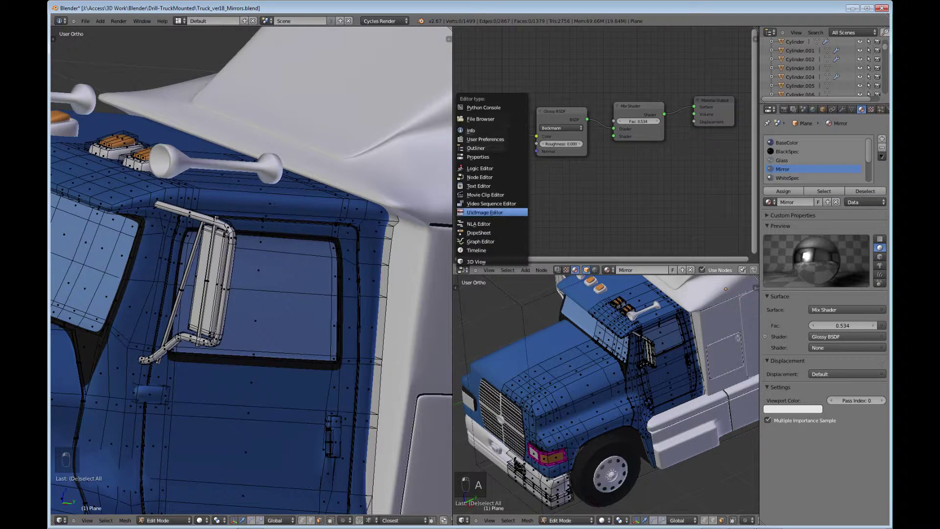
{"action": "left_click", "coordinate": [485, 212]}
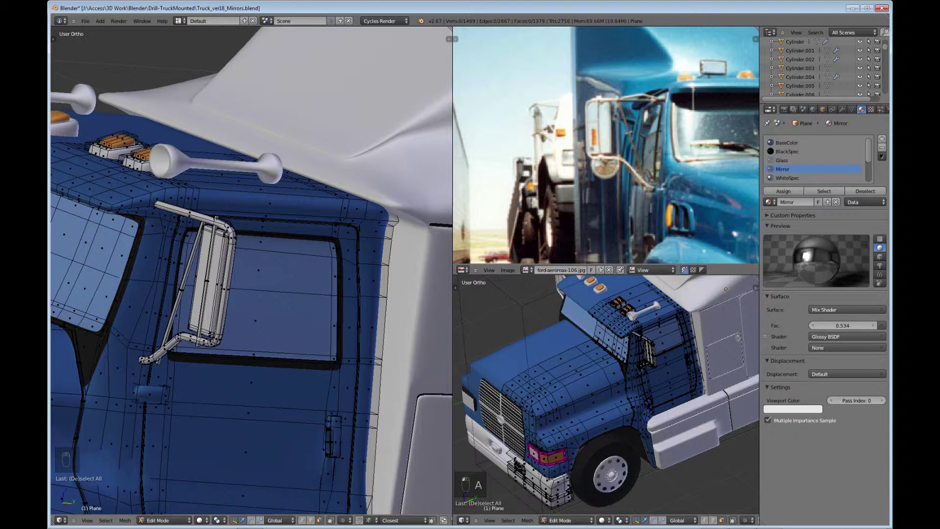
Add a mesh circle with 6 vertices to the truck cab mesh
{"action": "middle_click_drag", "start_coordinate": [245, 275], "coordinate": [274, 293]}
{"action": "scroll", "coordinate": [252, 270], "scroll_direction": "down", "scroll_amount": 2}
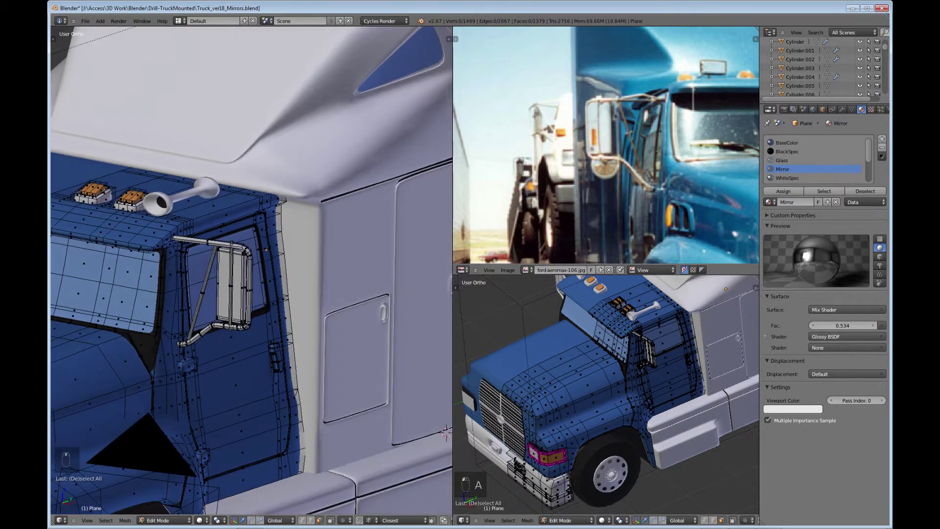
{"action": "middle_click_drag", "start_coordinate": [235, 265], "coordinate": [300, 266]}
{"action": "middle_click_drag", "start_coordinate": [278, 377], "coordinate": [299, 357], "text": "shift"}
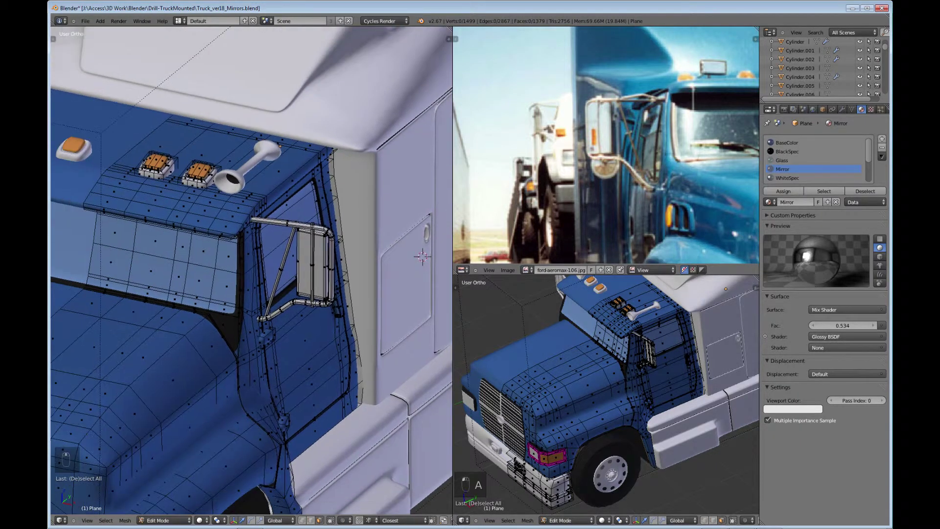
{"action": "key", "text": "shift+a"}
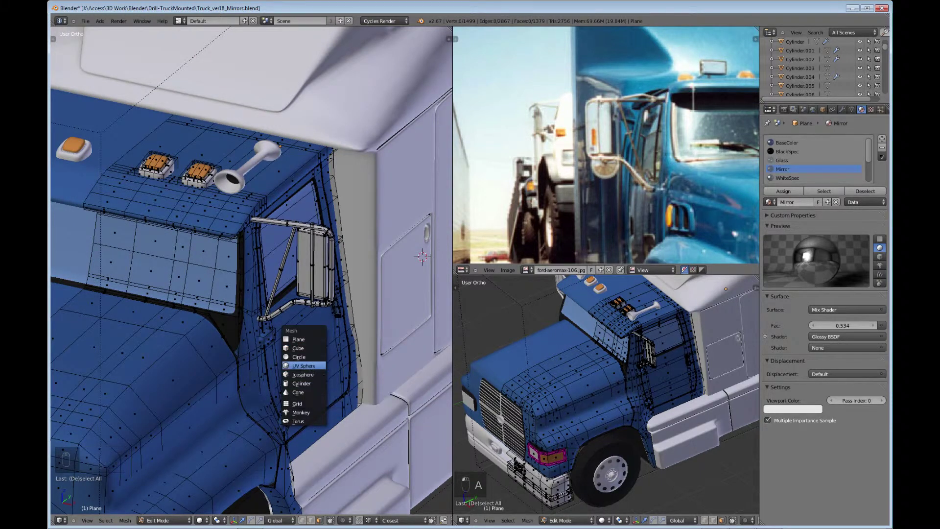
{"action": "left_click", "coordinate": [300, 357]}
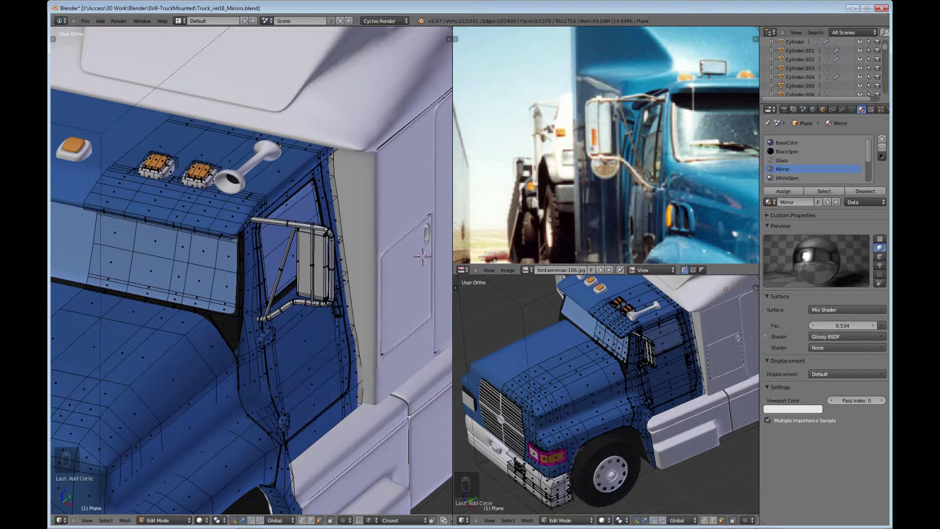
{"action": "scroll", "coordinate": [252, 270], "scroll_direction": "down", "scroll_amount": 1}
{"action": "scroll", "coordinate": [251, 270], "scroll_direction": "down", "scroll_amount": 3}
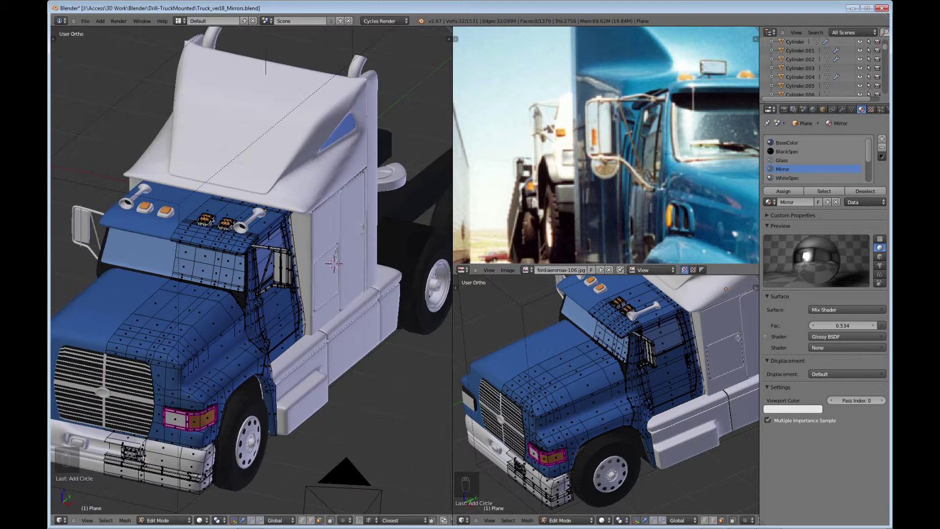
{"action": "key", "text": "t"}
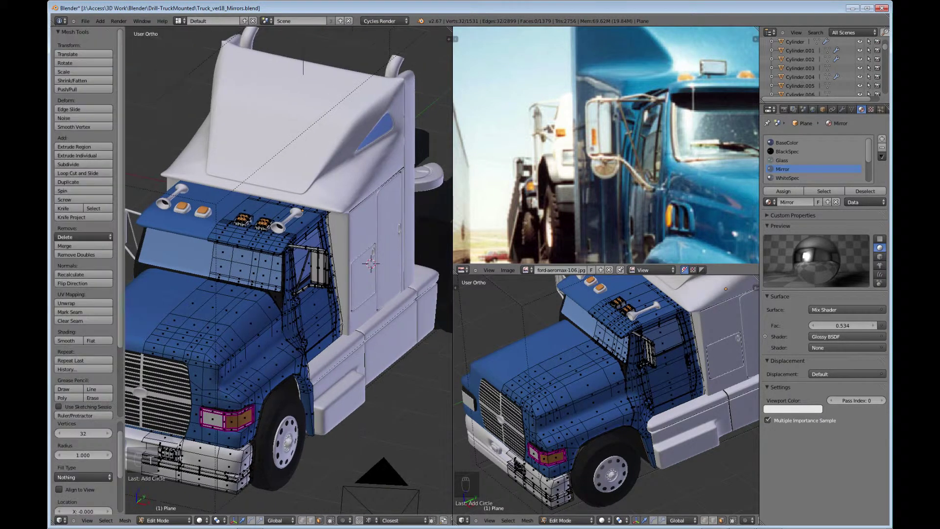
{"action": "left_click", "coordinate": [83, 433]}
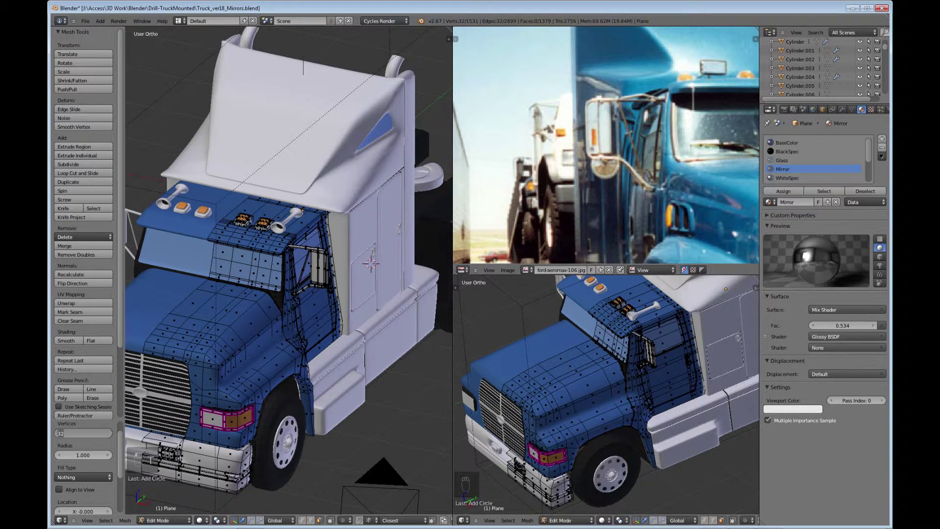
{"action": "type", "text": "6"}
{"action": "key", "text": "Return"}
Move the six-sided circle about -4.445 along Y, towards the cab
{"action": "left_click_drag", "start_coordinate": [385, 267], "coordinate": [261, 277]}
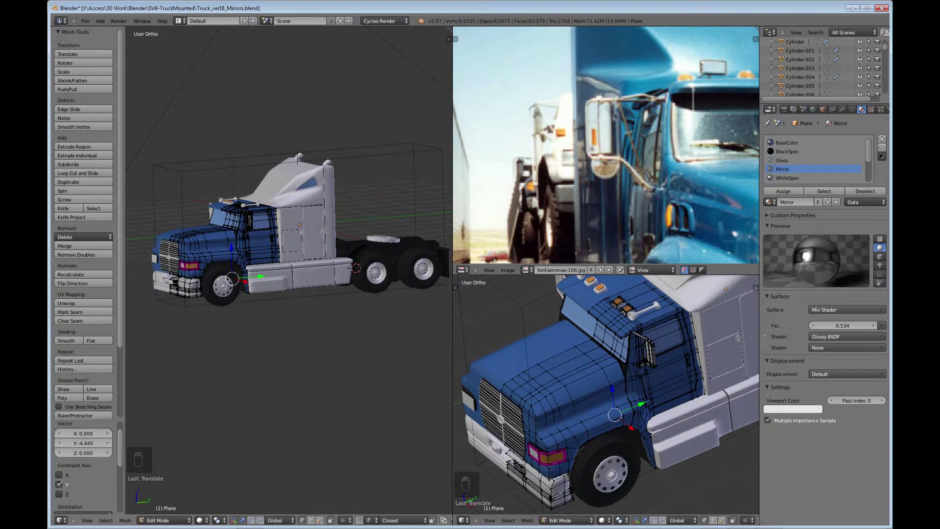
{"action": "middle_click_drag", "start_coordinate": [261, 276], "coordinate": [272, 226]}
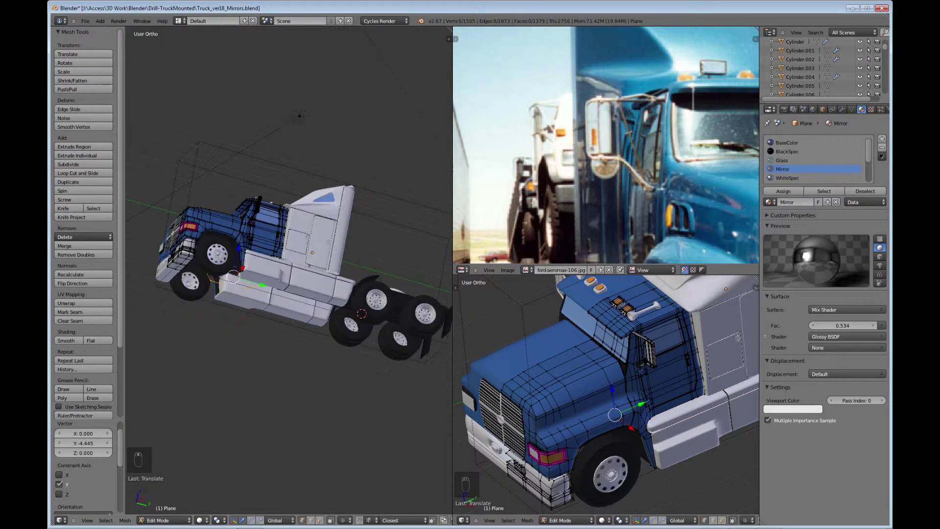
{"action": "middle_click_drag", "start_coordinate": [338, 267], "coordinate": [358, 258]}
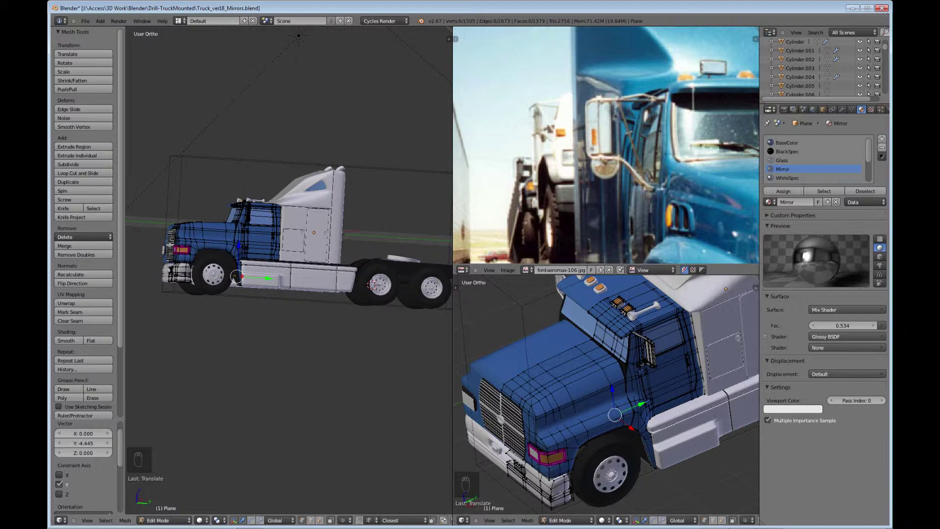
Rotate the six-sided circle 90 degrees about the X axis so it stands upright
{"action": "type", "text": "rx90"}
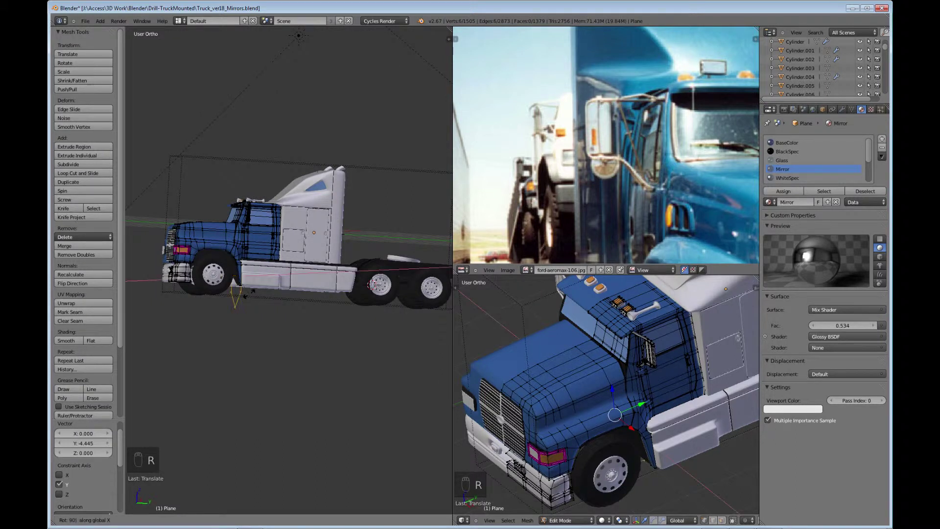
{"action": "key", "text": "Return"}
{"action": "key", "text": "t"}
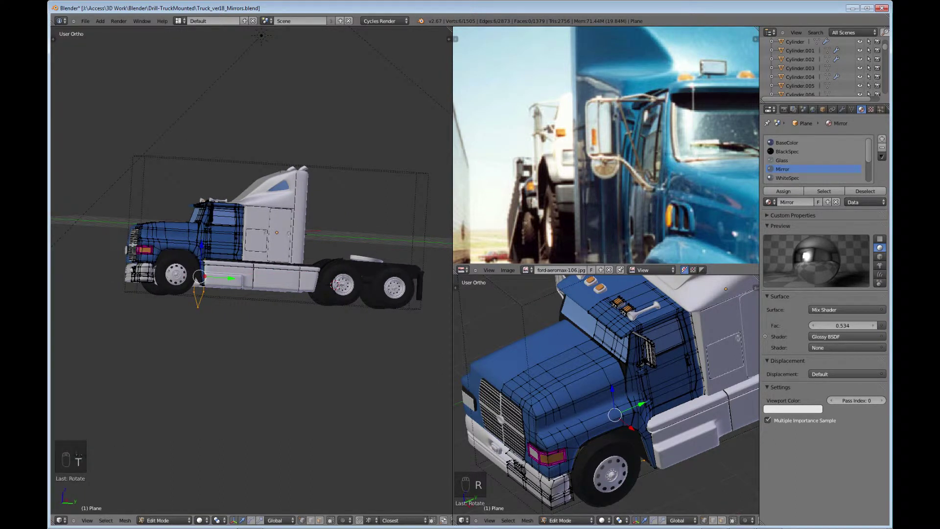
Move the upright six-sided circle outward along X, beside the front wheel on the mirror's side
{"action": "scroll", "coordinate": [251, 272], "scroll_direction": "up", "scroll_amount": 3}
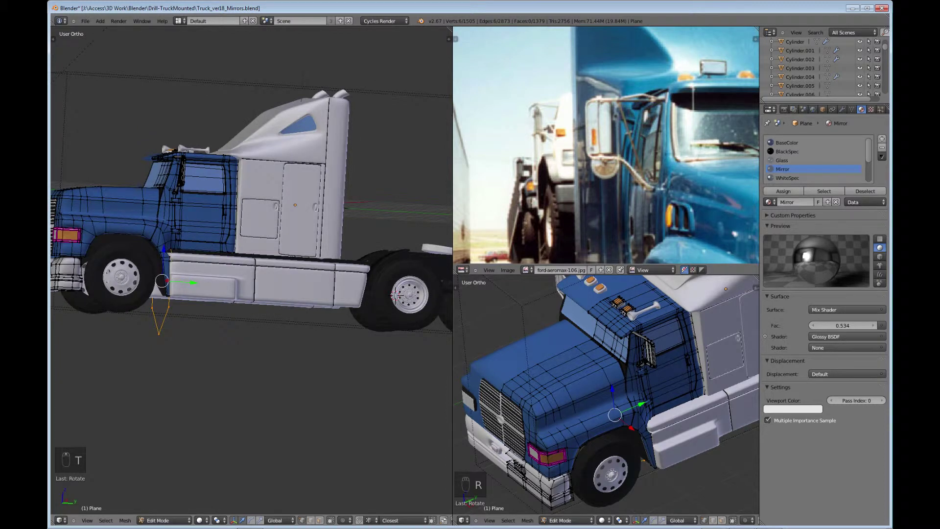
{"action": "middle_click_drag", "start_coordinate": [251, 272], "coordinate": [294, 235]}
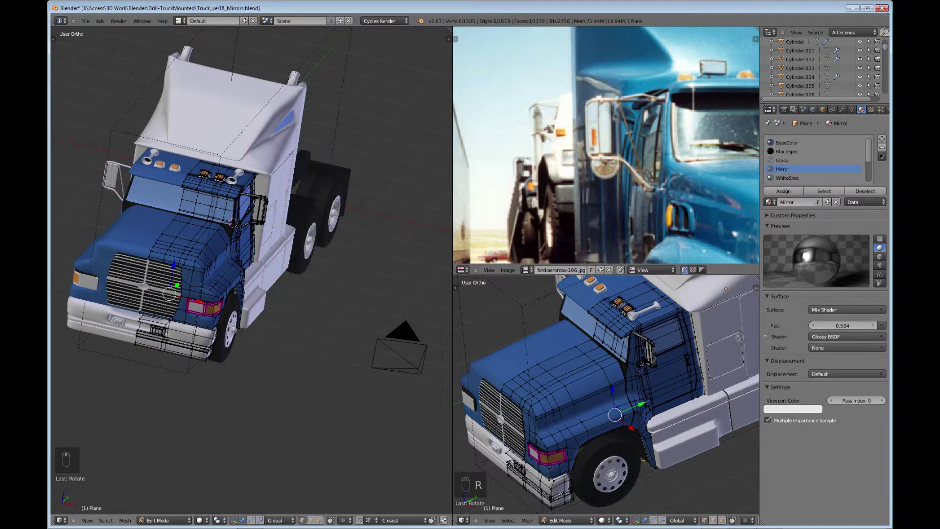
{"action": "left_click_drag", "start_coordinate": [198, 301], "coordinate": [262, 315]}
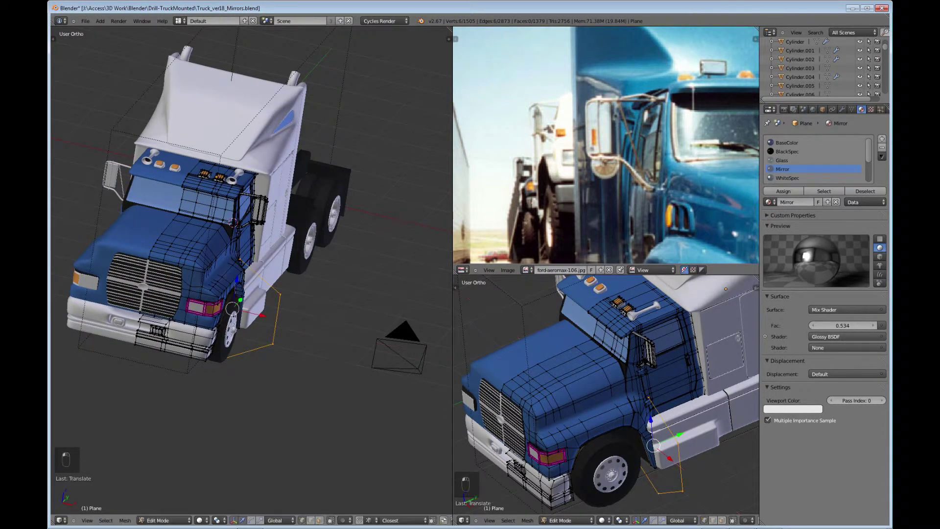
Raise the six-sided circle along Z to the side mirror's height and scale it down to about 0.097 of its size
{"action": "left_click_drag", "start_coordinate": [237, 280], "coordinate": [250, 197]}
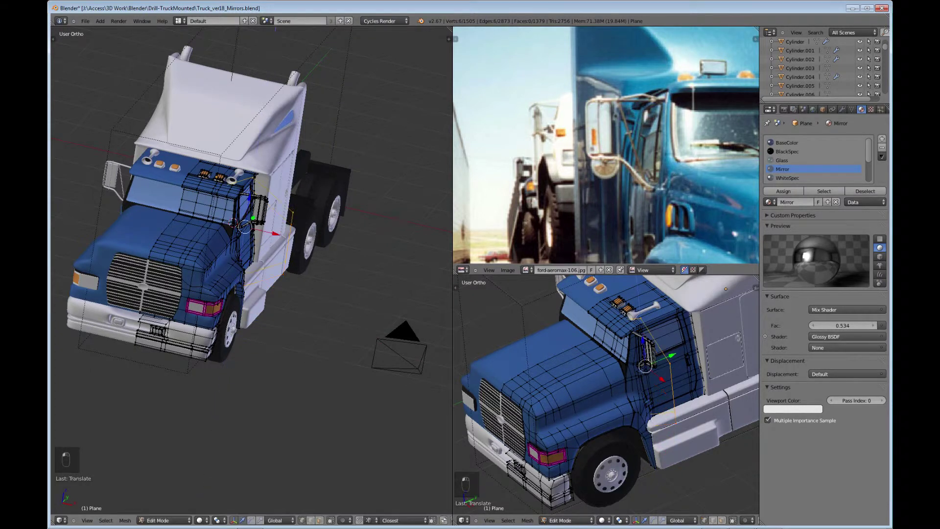
{"action": "key", "text": "s"}
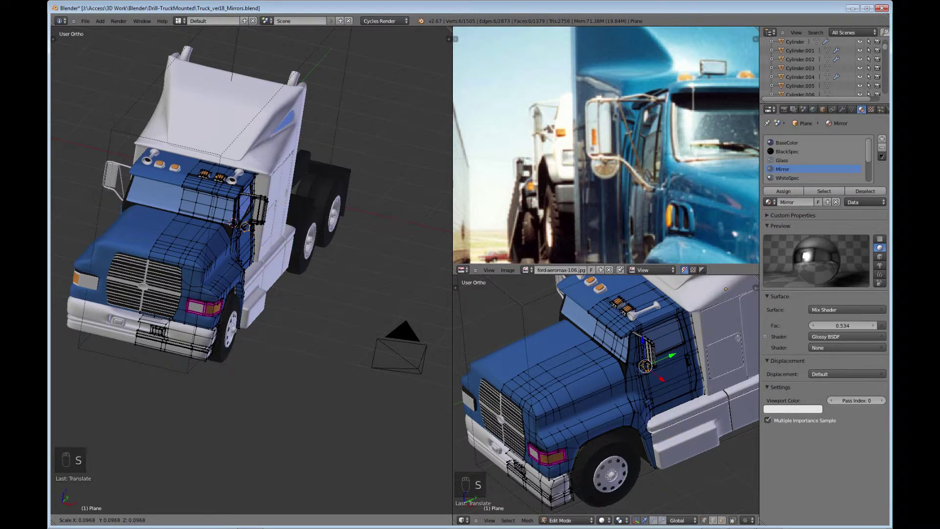
{"action": "left_click", "coordinate": [241, 224]}
Move the small six-sided circle outward along X until it is centred beneath the rectangular side mirror
{"action": "middle_click_drag", "start_coordinate": [241, 224], "coordinate": [210, 202]}
{"action": "scroll", "coordinate": [352, 265], "scroll_direction": "up", "scroll_amount": 1}
{"action": "scroll", "coordinate": [210, 201], "scroll_direction": "up", "scroll_amount": 7}
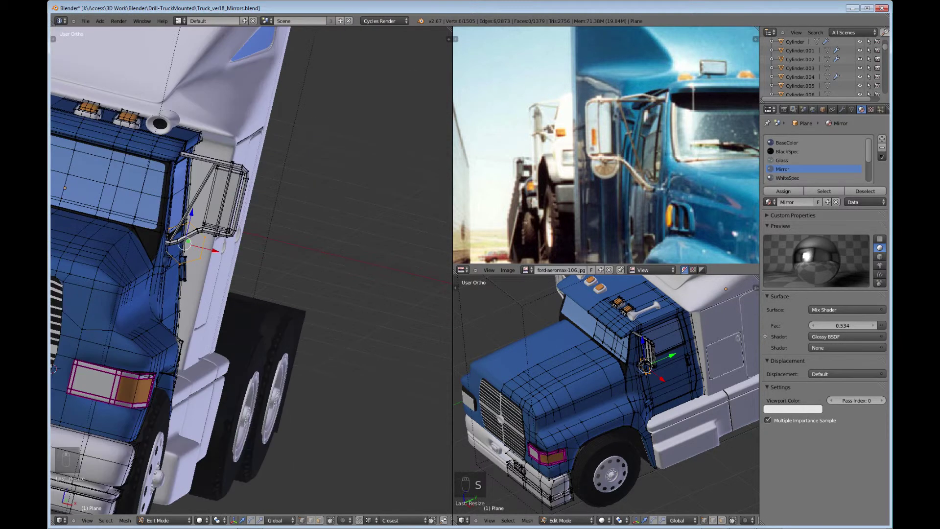
{"action": "key", "text": "KP_1"}
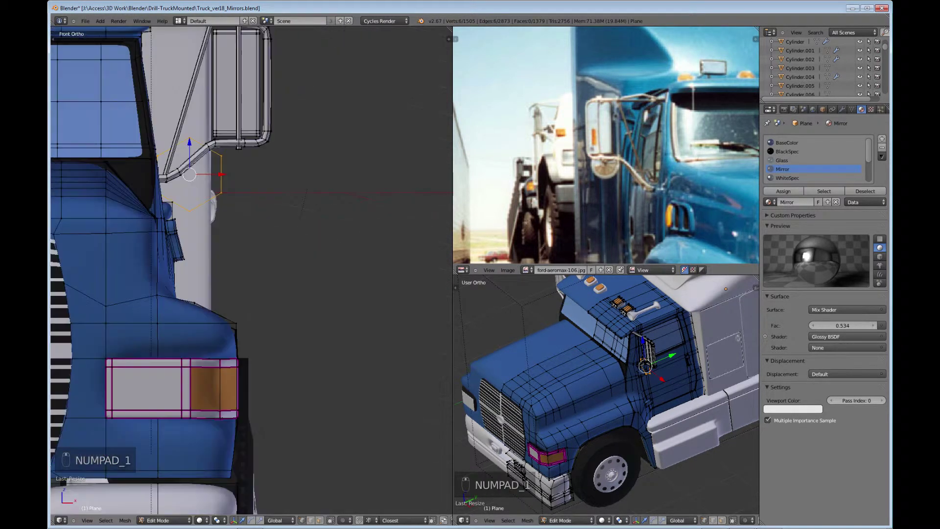
{"action": "key", "text": "g"}
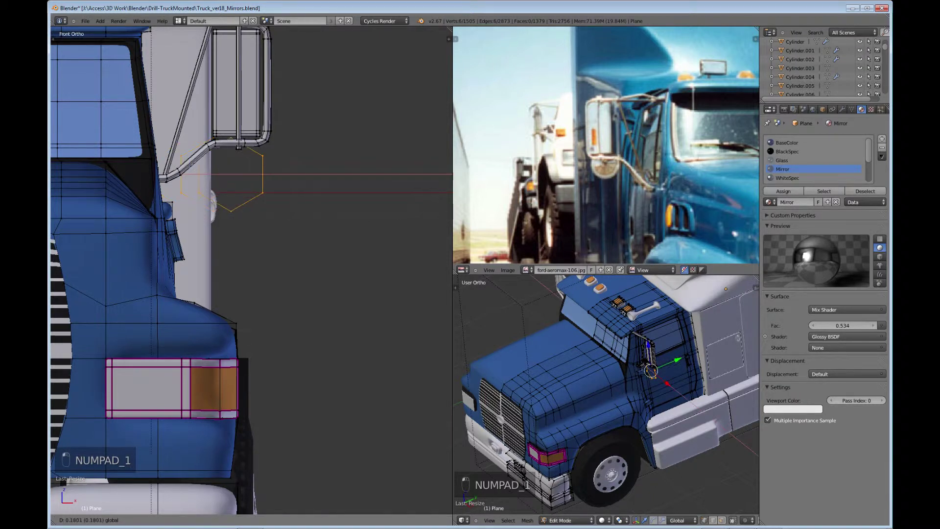
{"action": "left_click_drag", "start_coordinate": [272, 174], "coordinate": [272, 174]}
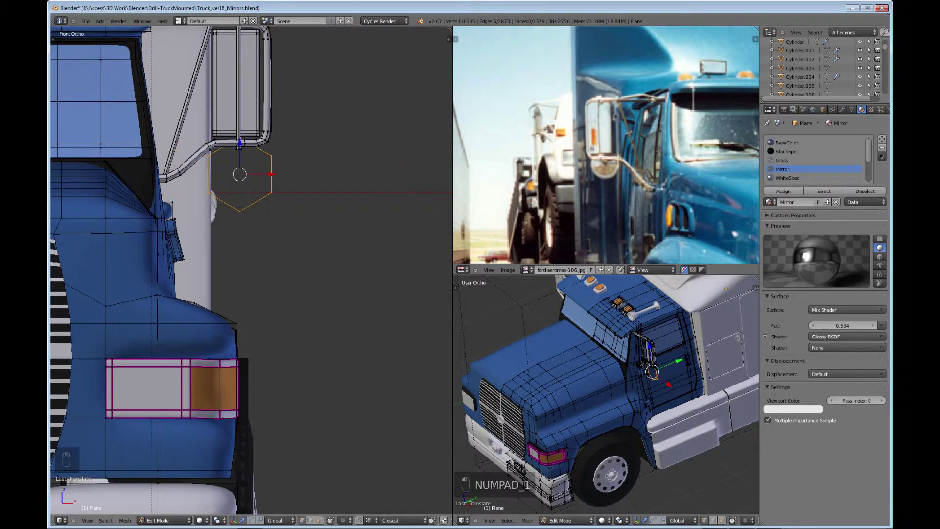
Scale the six-sided circle down slightly and raise it along Z so its upper part overlaps the mirror's lower frame
{"action": "key", "text": "s"}
{"action": "left_click", "coordinate": [305, 223]}
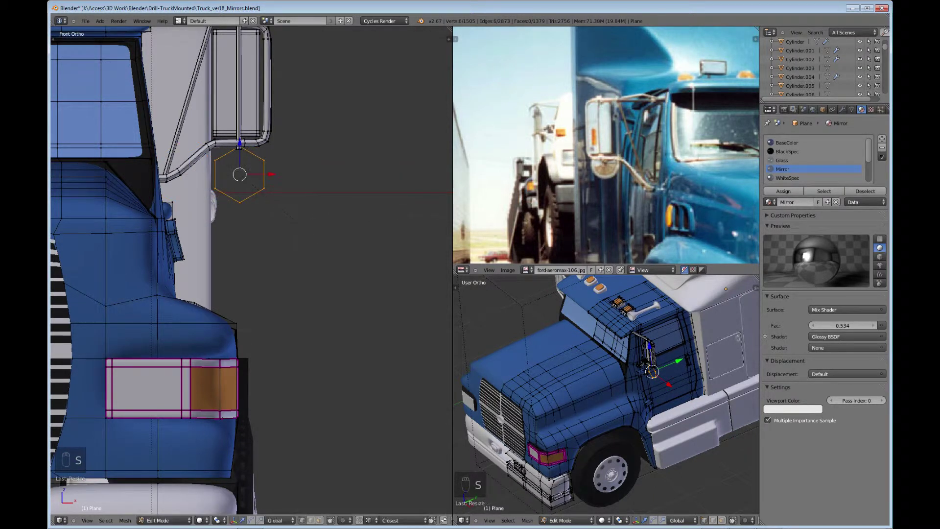
{"action": "key", "text": "g"}
{"action": "key", "text": "z"}
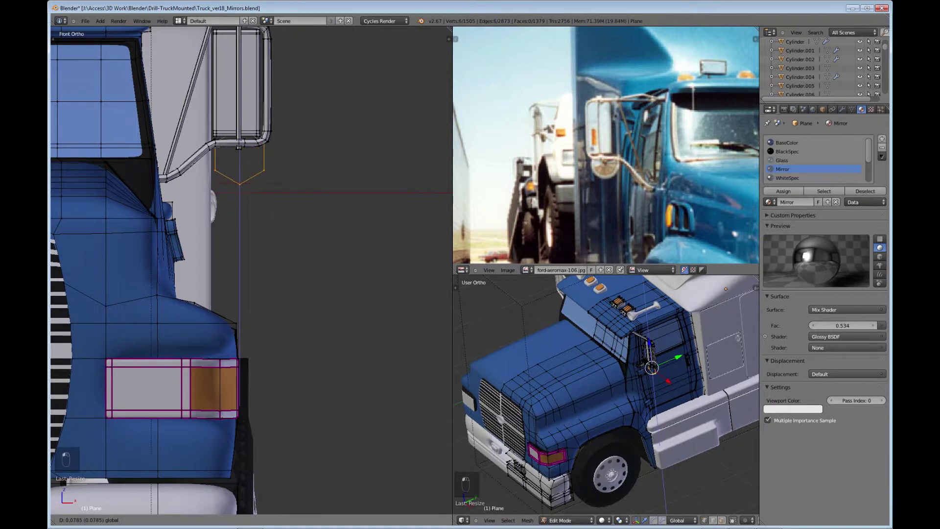
{"action": "key", "text": "Return"}
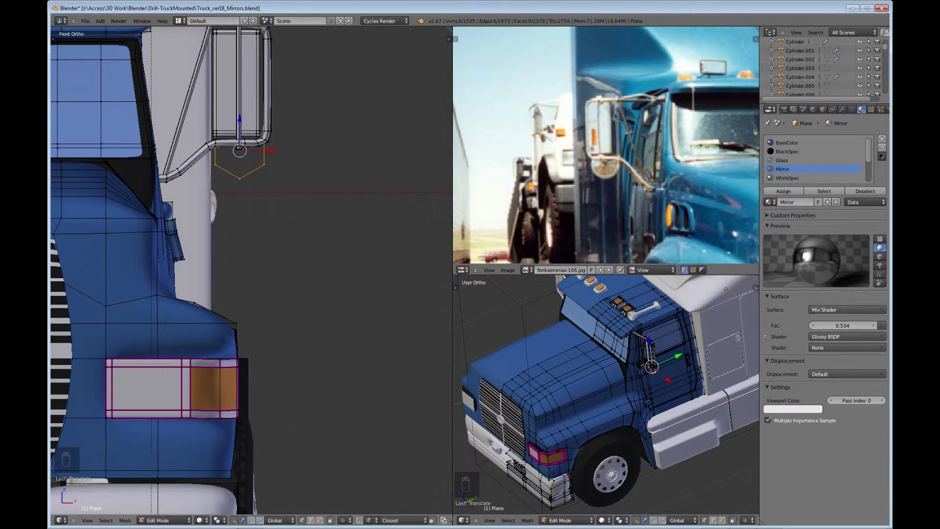
Shift the six-sided circle slightly rearward along Y, in small moves, to bring it to the mirror's glass side
{"action": "middle_click_drag", "start_coordinate": [294, 225], "coordinate": [186, 254]}
{"action": "middle_click_drag", "start_coordinate": [196, 313], "coordinate": [331, 159], "text": "shift"}
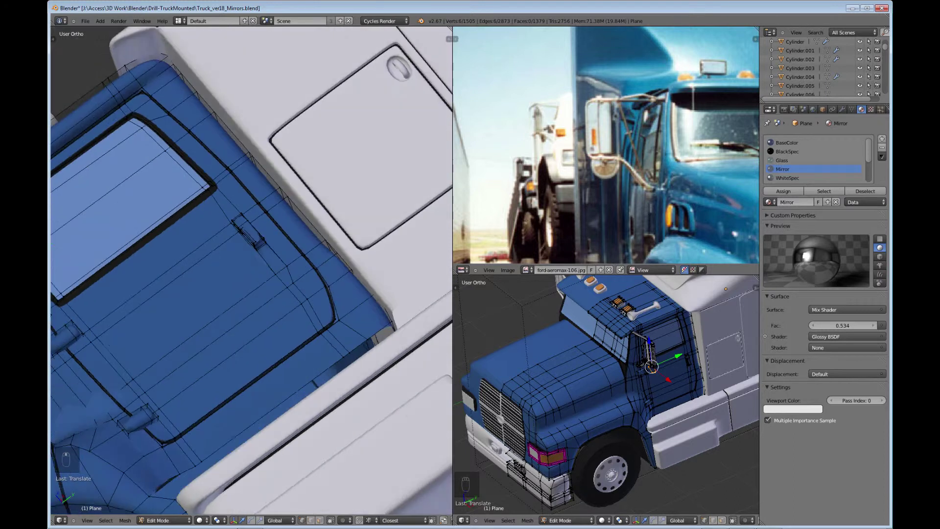
{"action": "middle_click_drag", "start_coordinate": [294, 206], "coordinate": [299, 274]}
{"action": "middle_click_drag", "start_coordinate": [196, 245], "coordinate": [363, 291], "text": "shift"}
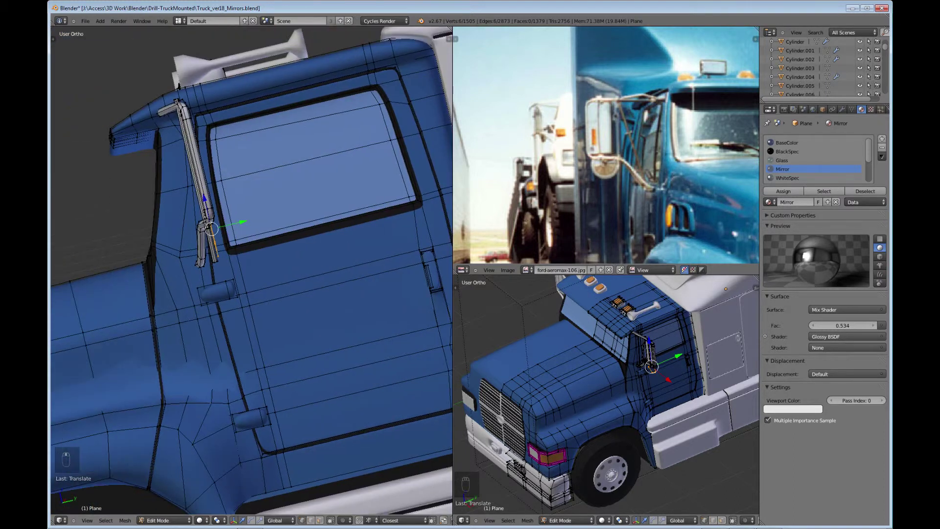
{"action": "key", "text": "g"}
{"action": "key", "text": "y"}
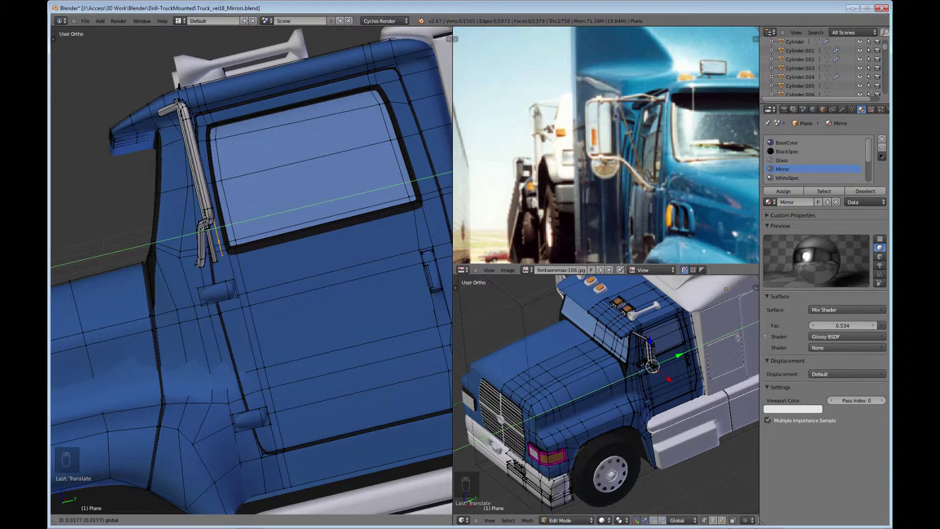
{"action": "left_click", "coordinate": [352, 289]}
{"action": "middle_click_drag", "start_coordinate": [353, 289], "coordinate": [307, 298]}
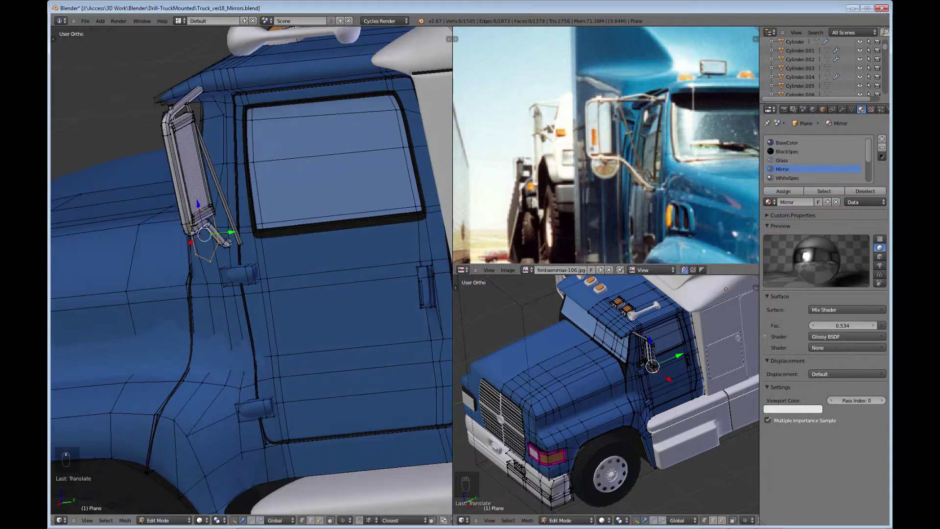
{"action": "key", "text": "g"}
{"action": "key", "text": "y"}
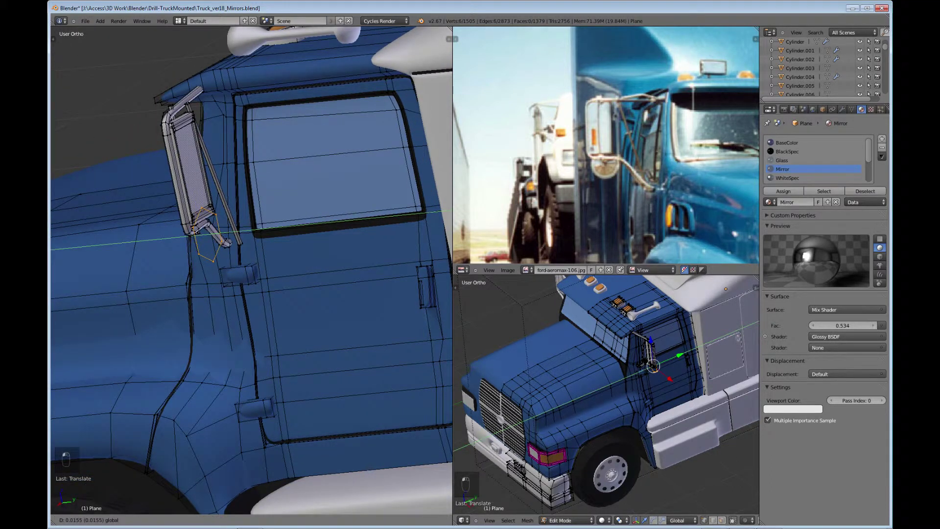
{"action": "key", "text": "Return"}
Fill the six-sided circle by extruding its edge inward and merging the new vertices at the centre
{"action": "scroll", "coordinate": [294, 294], "scroll_direction": "down", "scroll_amount": 3}
{"action": "mouse_move", "coordinate": [294, 294]}
{"action": "middle_mouse_down"}
{"action": "mouse_move", "coordinate": [252, 280]}
{"action": "mouse_move", "coordinate": [269, 277]}
{"action": "mouse_move", "coordinate": [276, 299]}
{"action": "middle_mouse_up"}
{"action": "scroll", "coordinate": [269, 277], "scroll_direction": "up", "scroll_amount": 1}
{"action": "scroll", "coordinate": [240, 255], "scroll_direction": "up", "scroll_amount": 3}
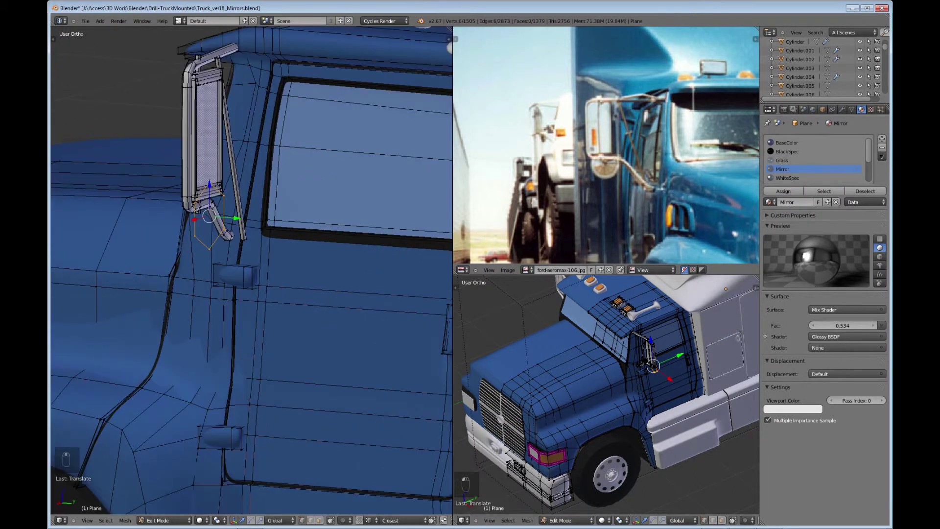
{"action": "scroll", "coordinate": [235, 235], "scroll_direction": "up", "scroll_amount": 4}
{"action": "middle_click_drag", "start_coordinate": [235, 235], "coordinate": [271, 263], "text": "shift"}
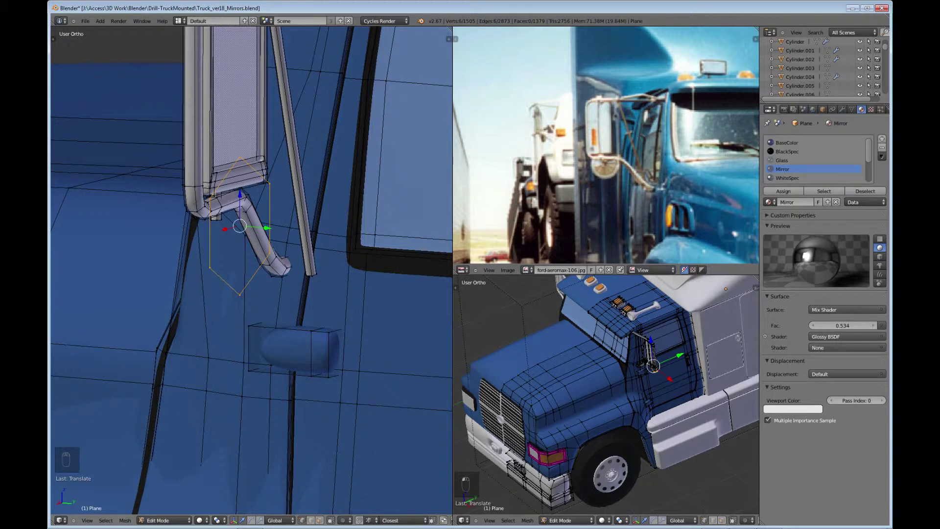
{"action": "key", "text": "e"}
{"action": "key", "text": "s"}
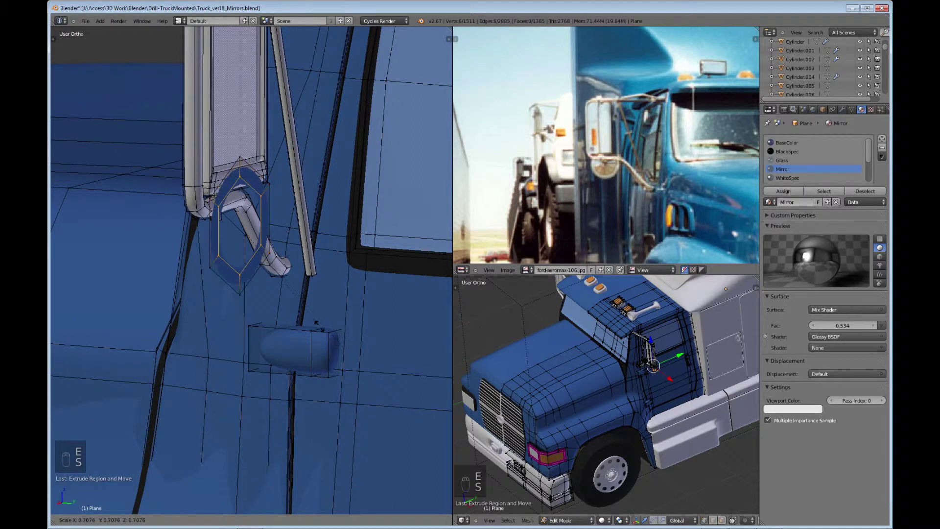
{"action": "left_click", "coordinate": [299, 297]}
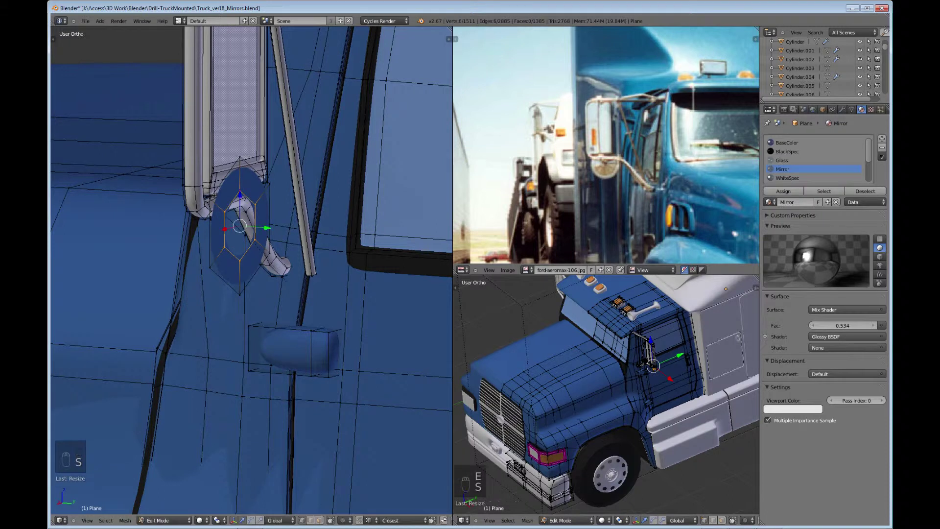
{"action": "key", "text": "alt+m"}
{"action": "left_click", "coordinate": [277, 297]}
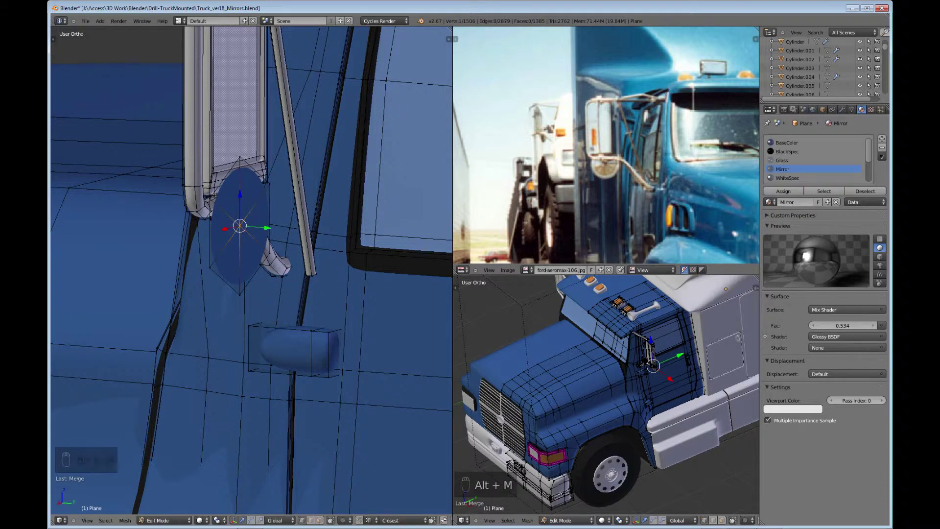
Select the whole linked round disc below the mirror and assign the Mirror material to it
{"action": "key", "text": "l"}
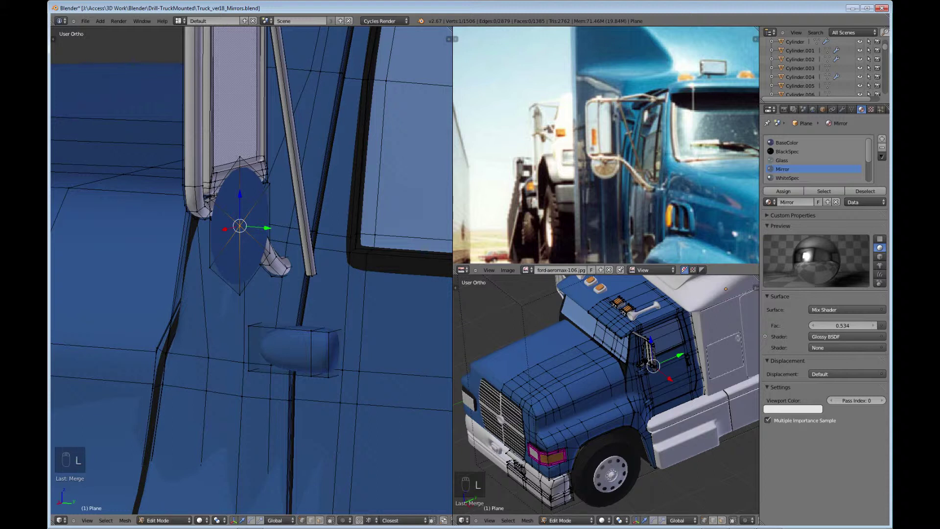
{"action": "key", "text": "l"}
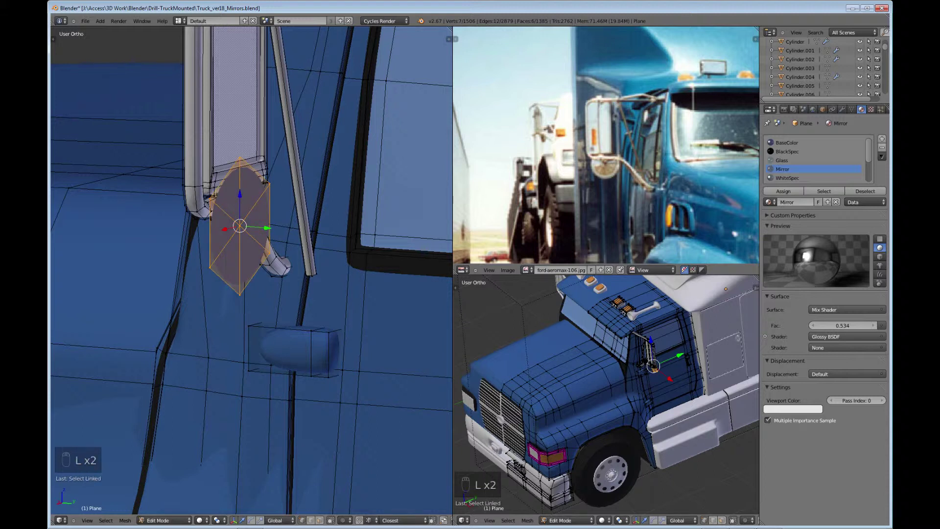
{"action": "left_click", "coordinate": [783, 191]}
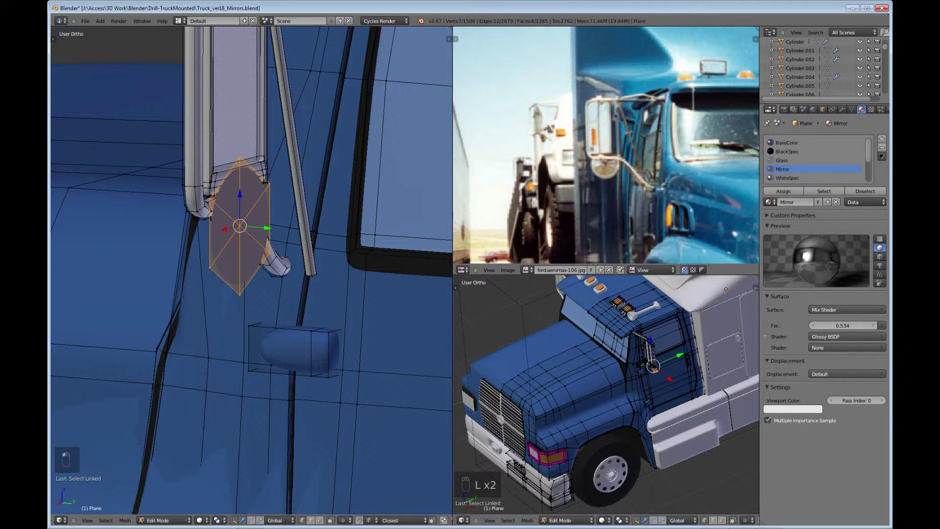
{"action": "scroll", "coordinate": [815, 160], "scroll_direction": "down", "scroll_amount": 4}
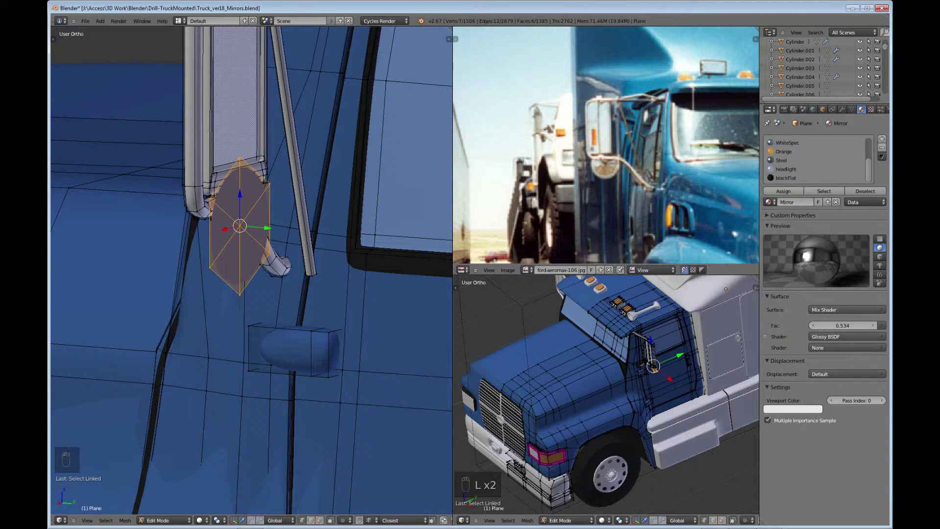
{"action": "scroll", "coordinate": [816, 160], "scroll_direction": "up", "scroll_amount": 4}
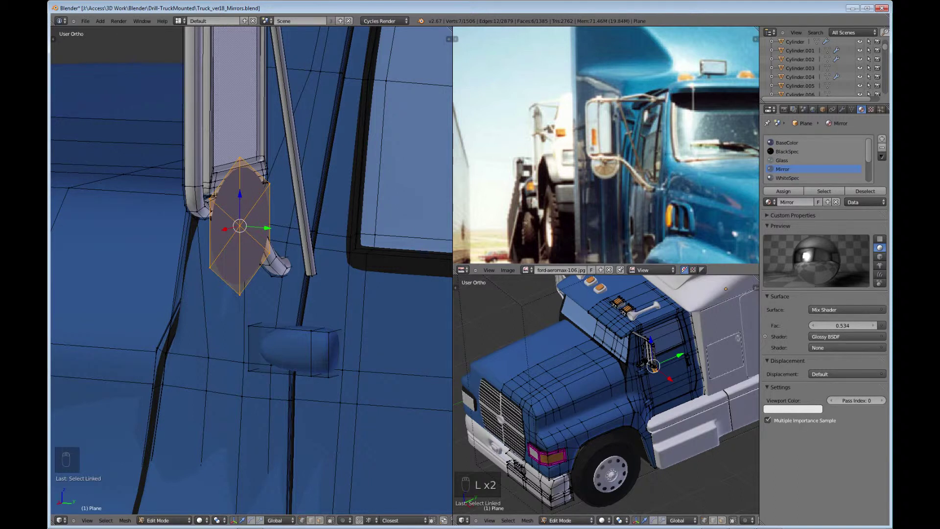
{"action": "scroll", "coordinate": [815, 160], "scroll_direction": "down", "scroll_amount": 4}
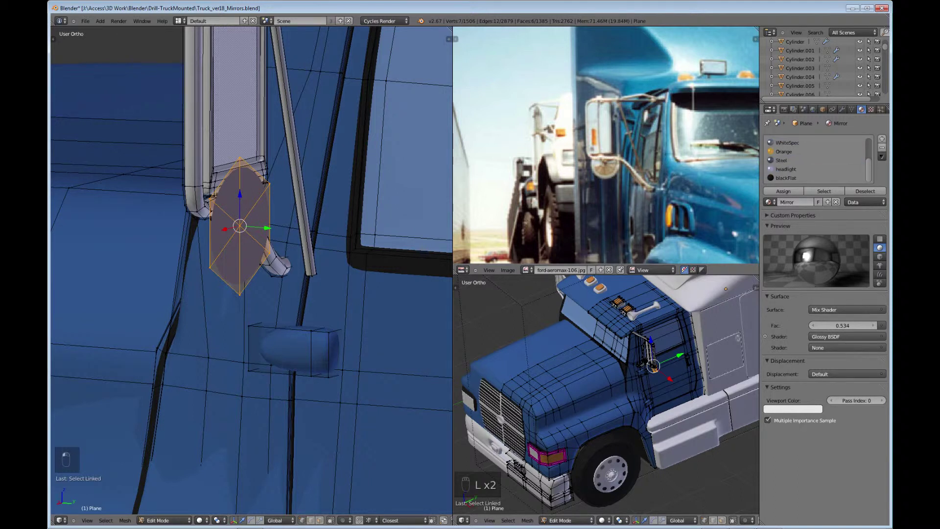
{"action": "scroll", "coordinate": [816, 160], "scroll_direction": "up", "scroll_amount": 4}
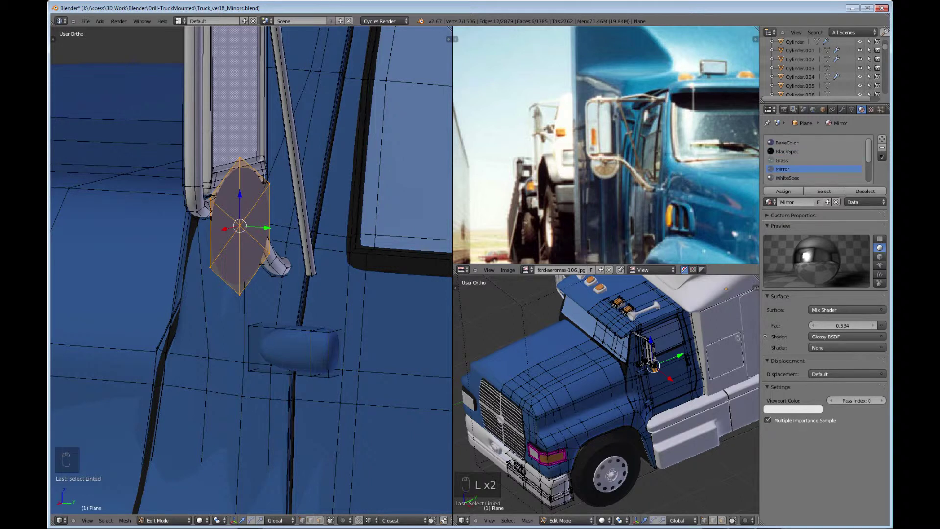
{"action": "scroll", "coordinate": [816, 160], "scroll_direction": "down", "scroll_amount": 1}
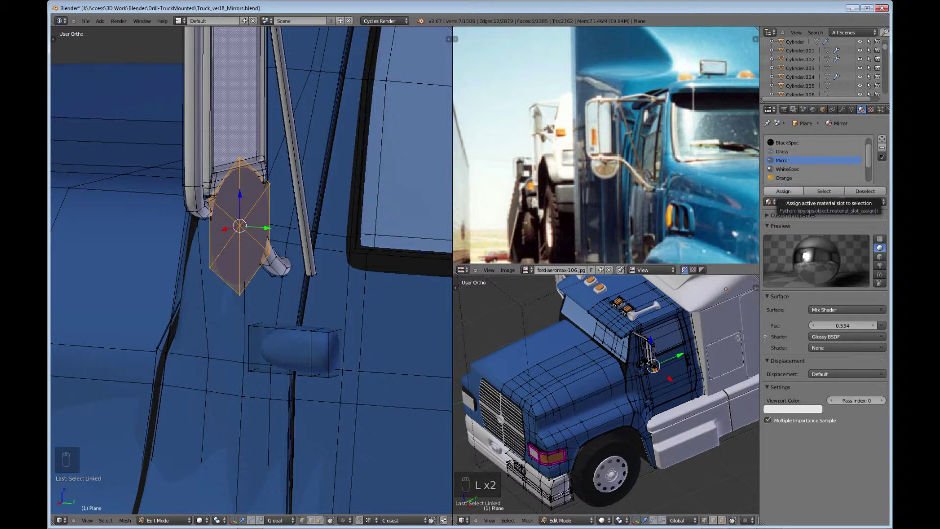
{"action": "left_click", "coordinate": [784, 191]}
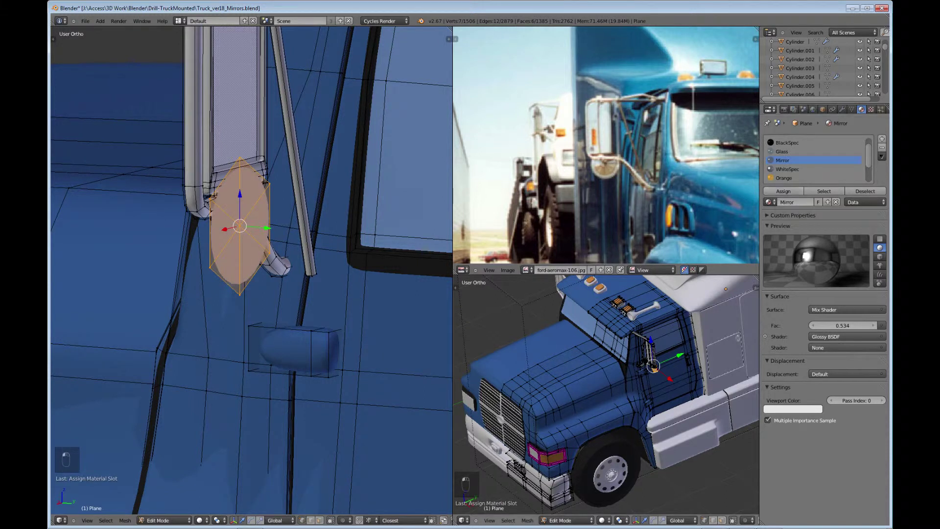
Deselect the disc's centre vertex and extrude its outer edge loop about 0.009 along Y to form a rim
{"action": "middle_click_drag", "start_coordinate": [147, 431], "coordinate": [134, 424]}
{"action": "scroll", "coordinate": [206, 204], "scroll_direction": "up", "scroll_amount": 6}
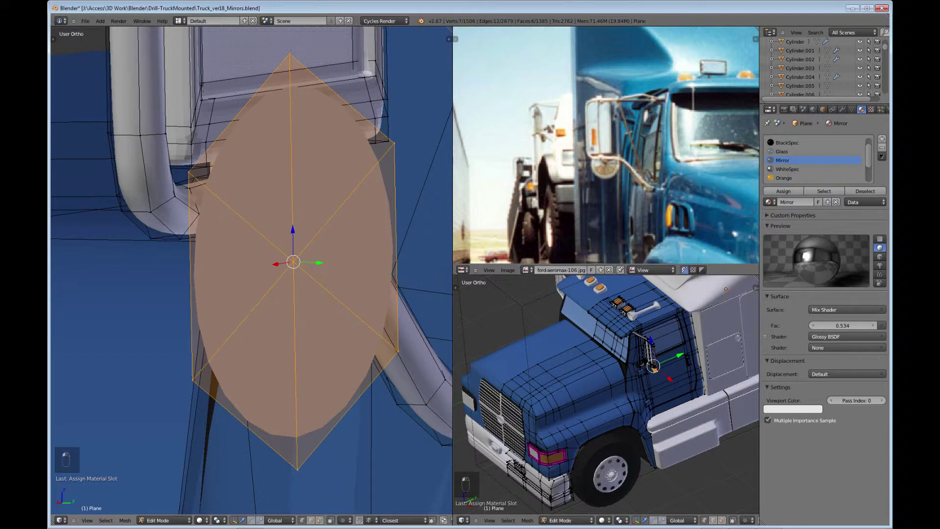
{"action": "key", "text": "c"}
{"action": "middle_click", "coordinate": [293, 262]}
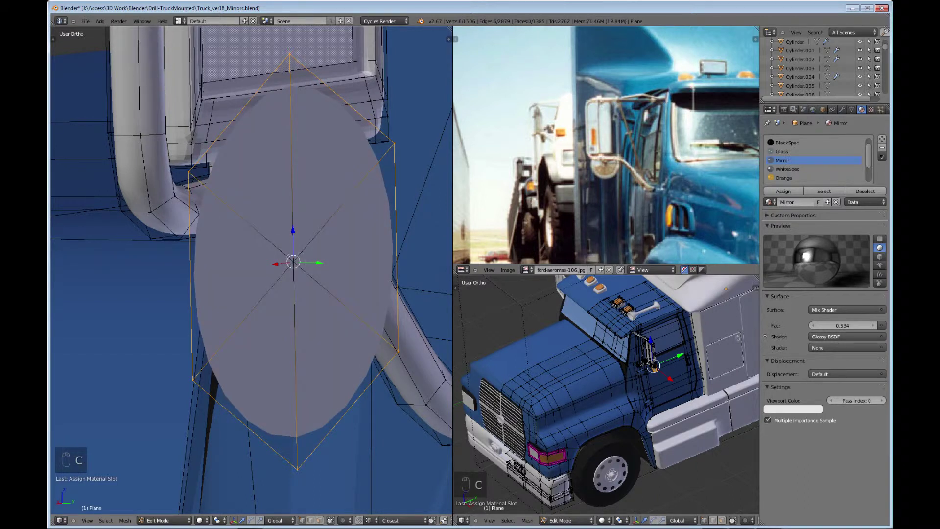
{"action": "scroll", "coordinate": [251, 270], "scroll_direction": "down", "scroll_amount": 3}
{"action": "middle_click_drag", "start_coordinate": [259, 271], "coordinate": [308, 272]}
{"action": "key", "text": "e"}
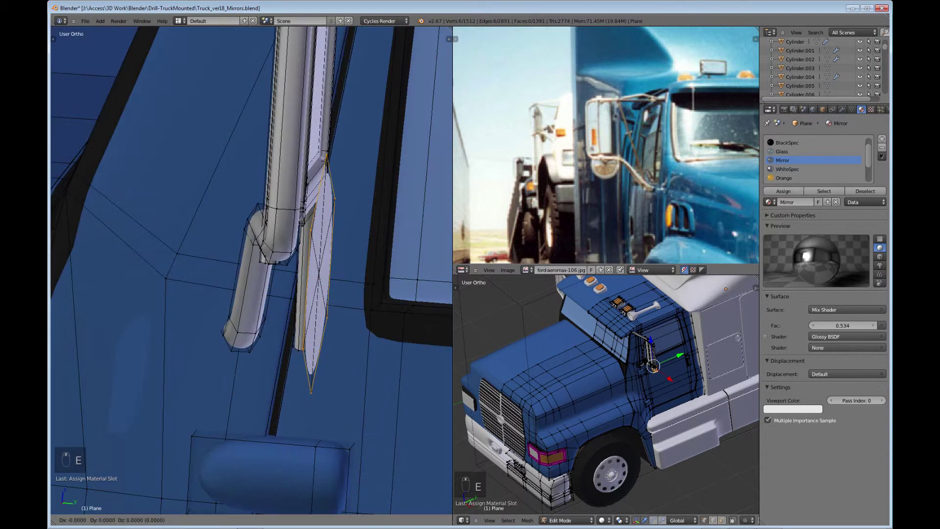
{"action": "key", "text": "y"}
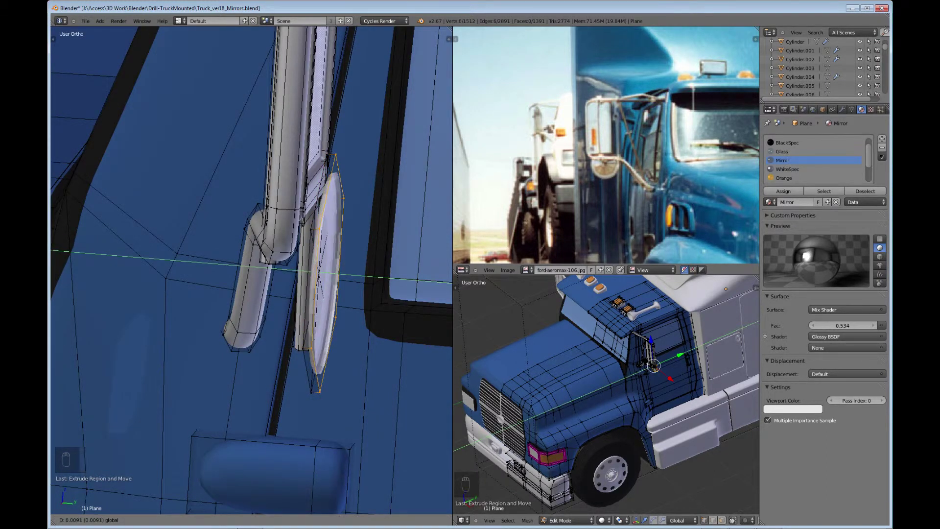
{"action": "left_click", "coordinate": [314, 274]}
Close the open side of the round mirror's rim by extruding its edge inward and merging the new vertices at the centre
{"action": "middle_click_drag", "start_coordinate": [314, 274], "coordinate": [230, 277]}
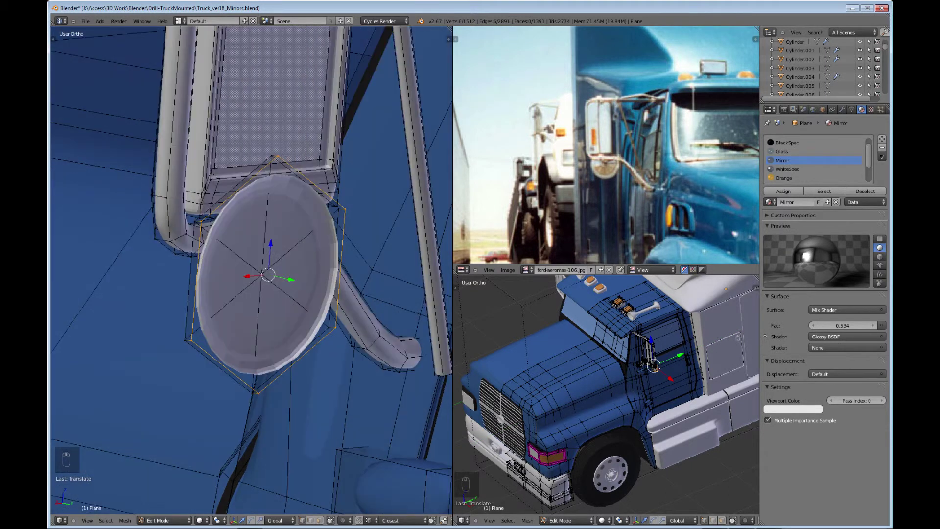
{"action": "key", "text": "e"}
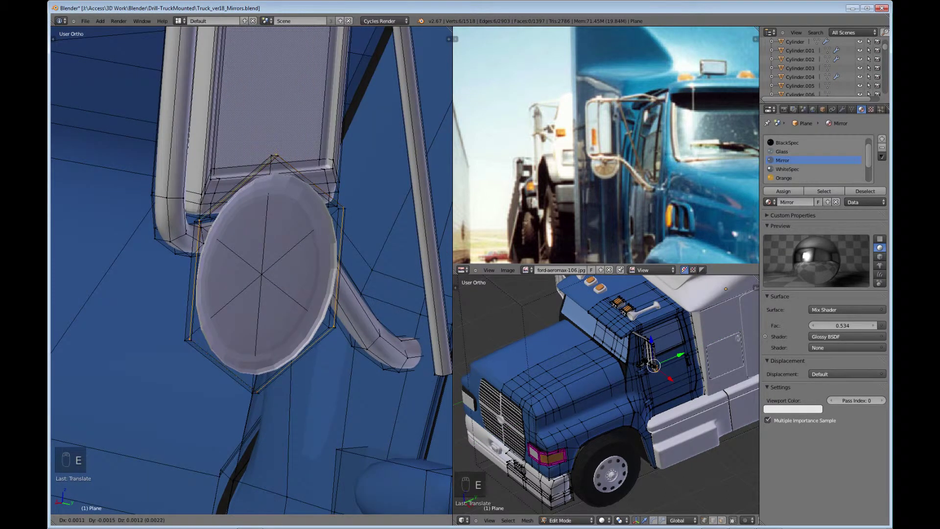
{"action": "key", "text": "Escape"}
{"action": "key", "text": "s"}
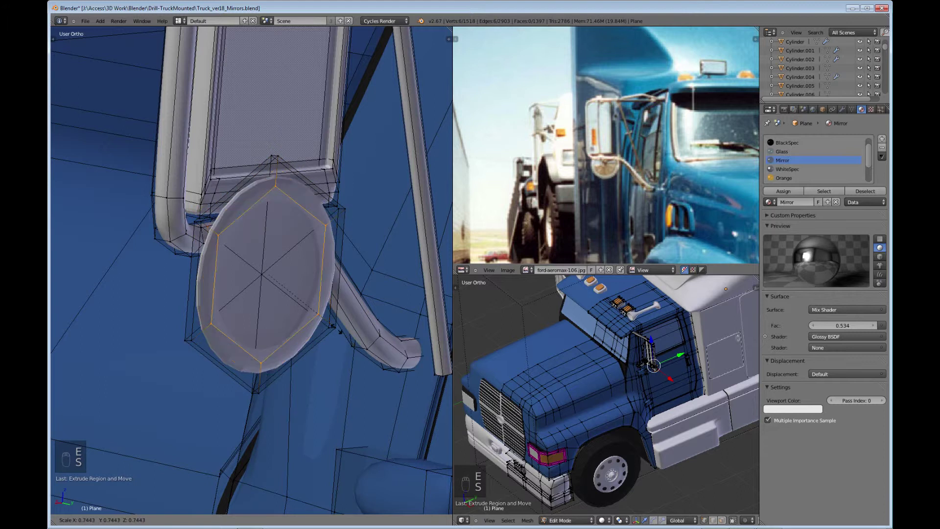
{"action": "left_click", "coordinate": [296, 286]}
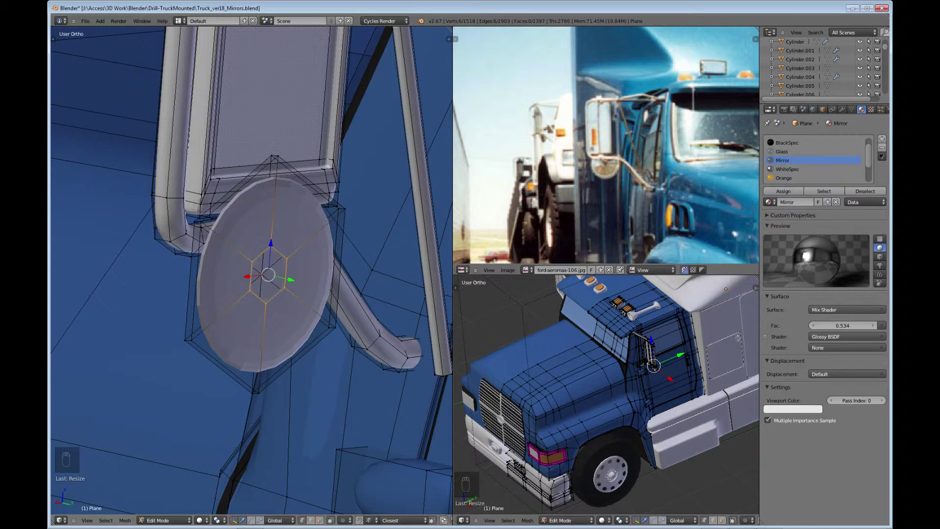
{"action": "key", "text": "alt+m"}
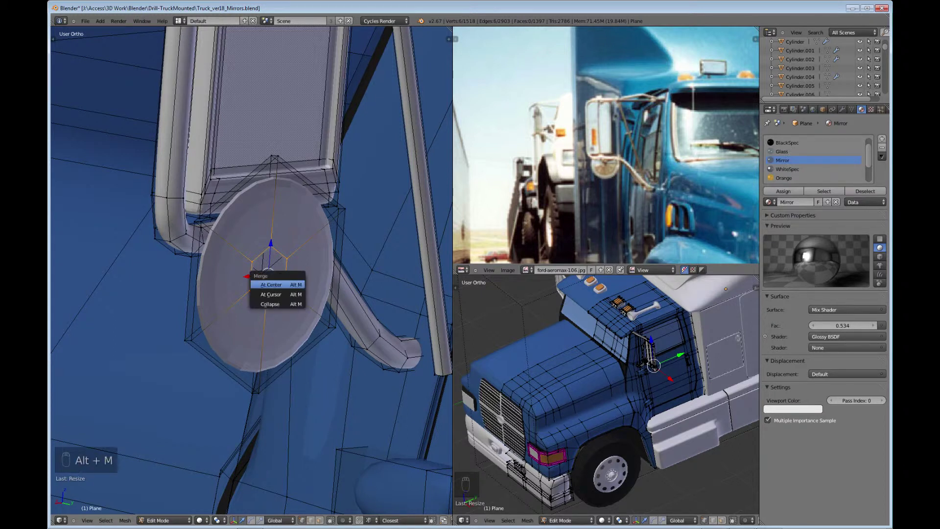
{"action": "left_click", "coordinate": [289, 285]}
{"action": "mouse_move", "coordinate": [289, 285]}
{"action": "middle_mouse_down"}
{"action": "mouse_move", "coordinate": [306, 280]}
{"action": "mouse_move", "coordinate": [275, 275]}
{"action": "middle_mouse_up"}
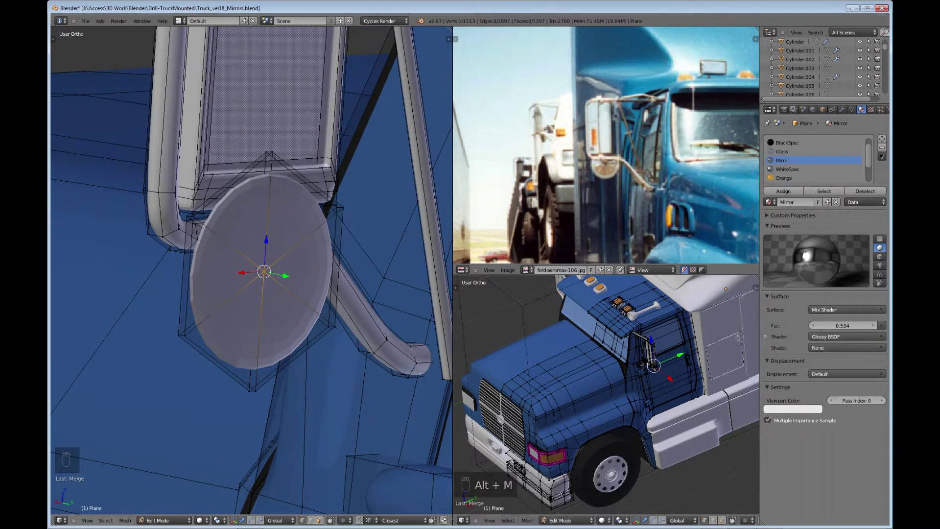
Select the six triangular faces capping the round mirror and inset them slightly by extruding and scaling them down
{"action": "left_click", "coordinate": [319, 521]}
{"action": "left_click_drag", "start_coordinate": [246, 223], "coordinate": [250, 223]}
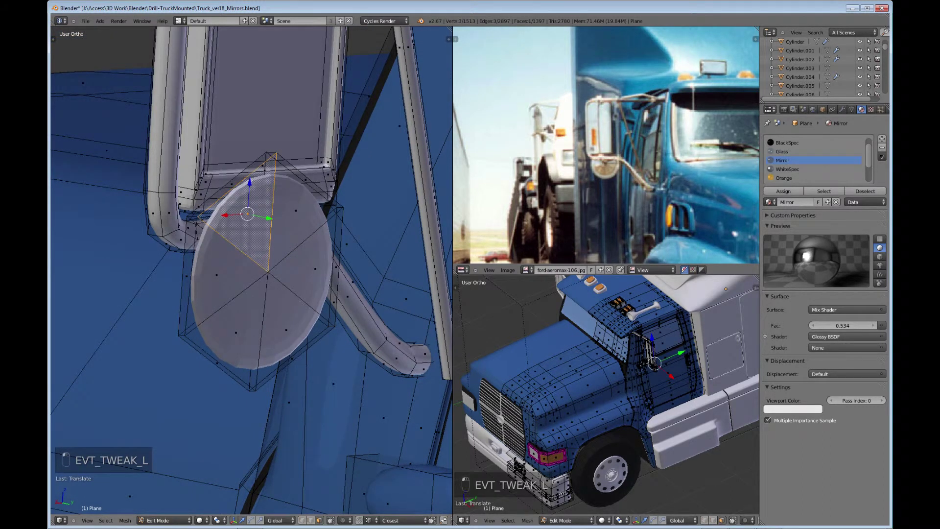
{"action": "key", "text": "ctrl+z"}
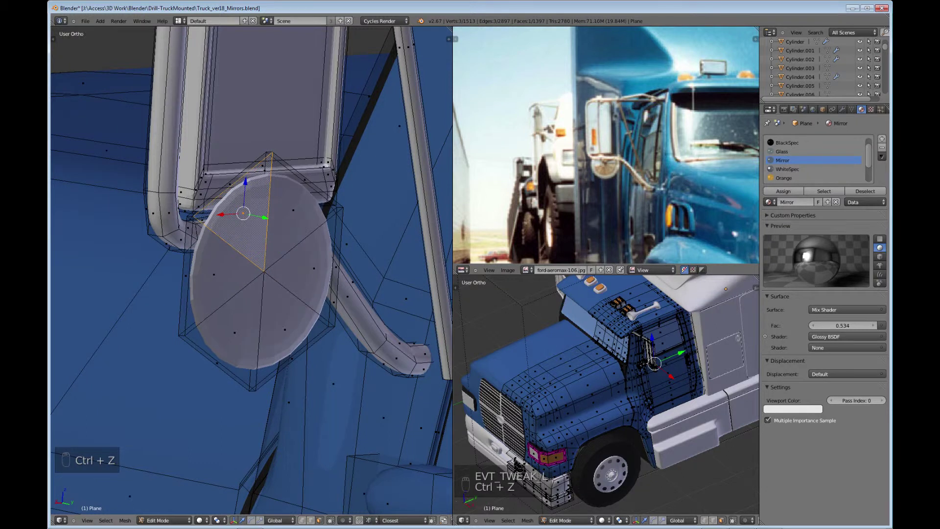
{"action": "left_click", "coordinate": [294, 210], "text": "shift"}
{"action": "left_click", "coordinate": [314, 269], "text": "shift"}
{"action": "left_click", "coordinate": [285, 330], "text": "shift"}
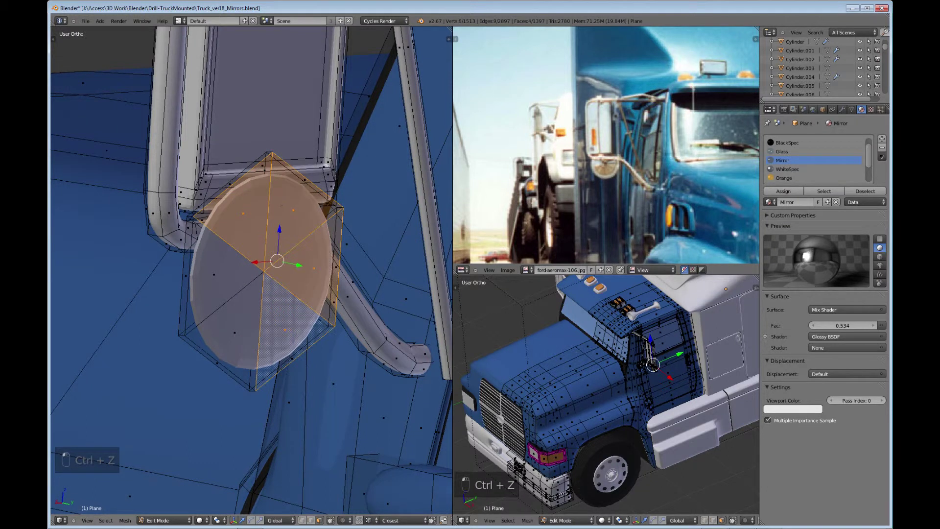
{"action": "left_click", "coordinate": [235, 333], "text": "shift"}
{"action": "left_click", "coordinate": [214, 275], "text": "shift"}
{"action": "middle_click_drag", "start_coordinate": [215, 275], "coordinate": [193, 274]}
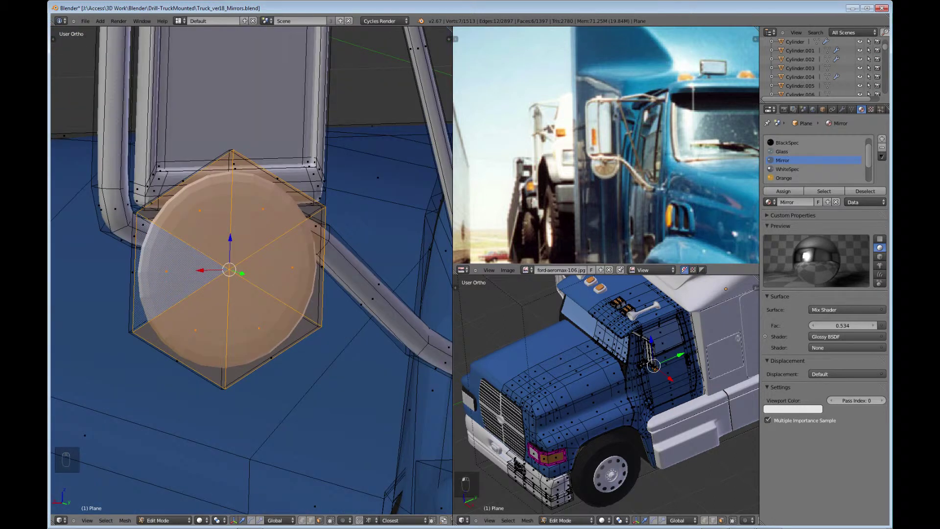
{"action": "key", "text": "e"}
{"action": "key", "text": "s"}
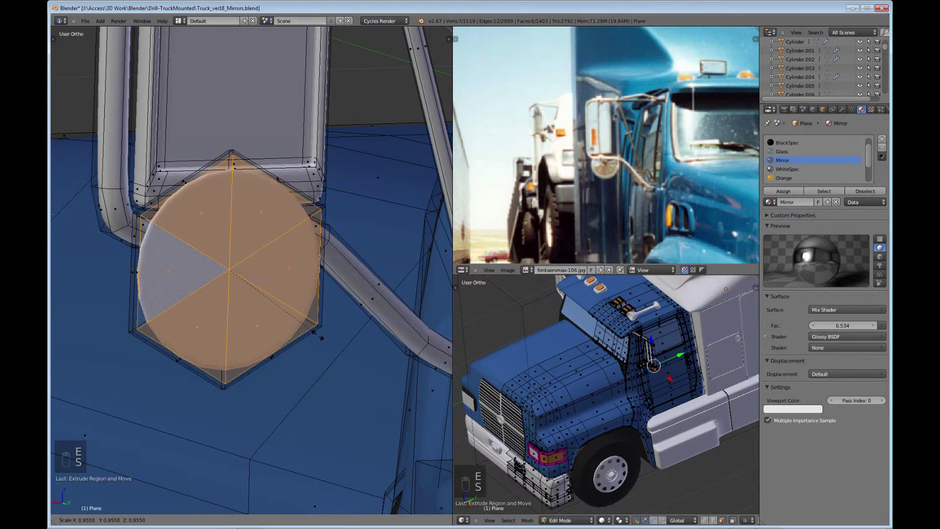
{"action": "left_click", "coordinate": [311, 332]}
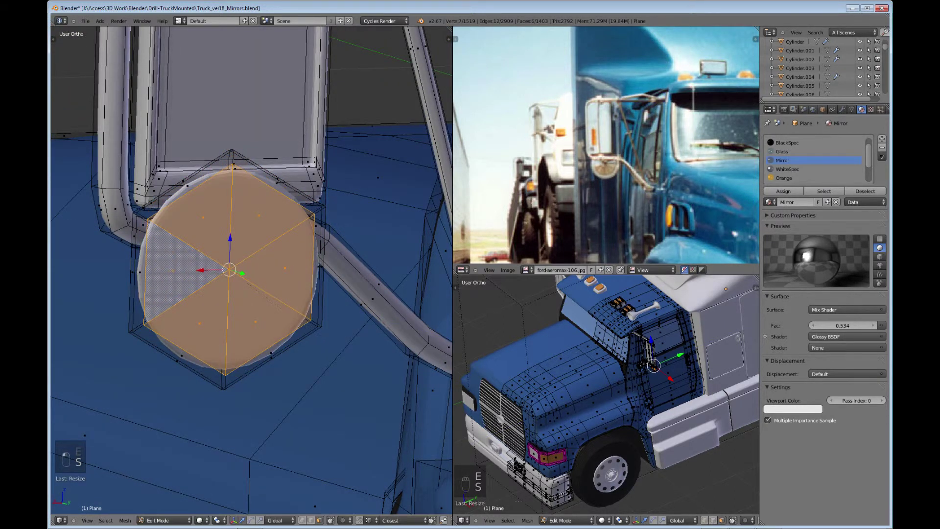
Extrude the round mirror's cap faces outward twice by small amounts along their normal, and scale the last extrusion to about 0.76
{"action": "middle_click_drag", "start_coordinate": [311, 332], "coordinate": [339, 350]}
{"action": "key", "text": "e"}
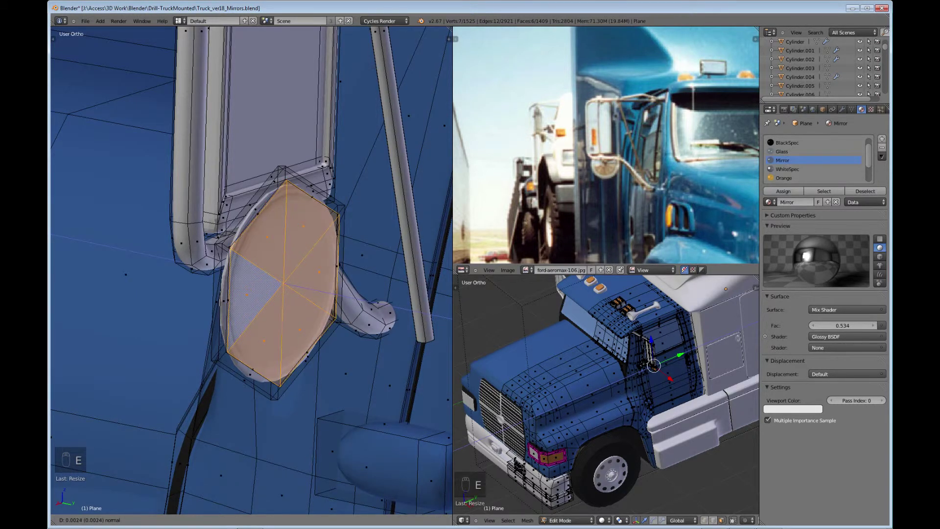
{"action": "key", "text": "Return"}
{"action": "key", "text": "e"}
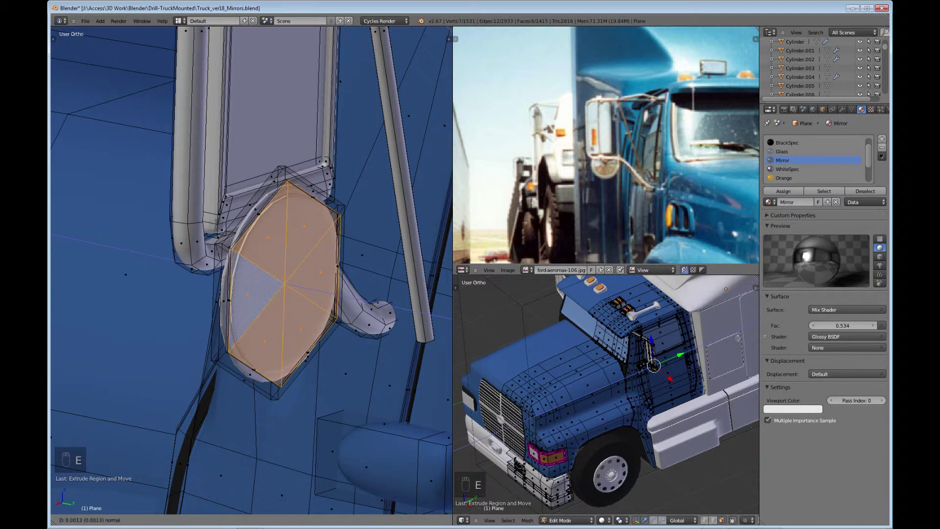
{"action": "key", "text": "Return"}
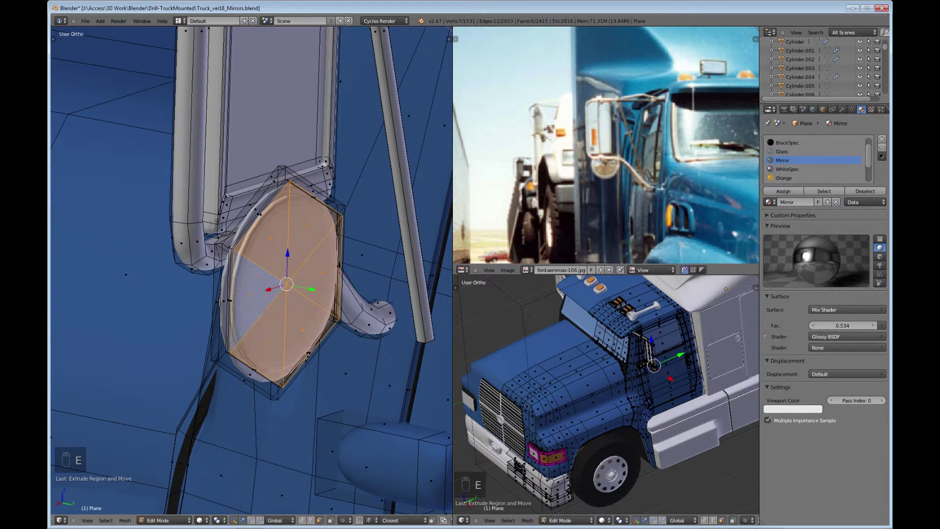
{"action": "key", "text": "s"}
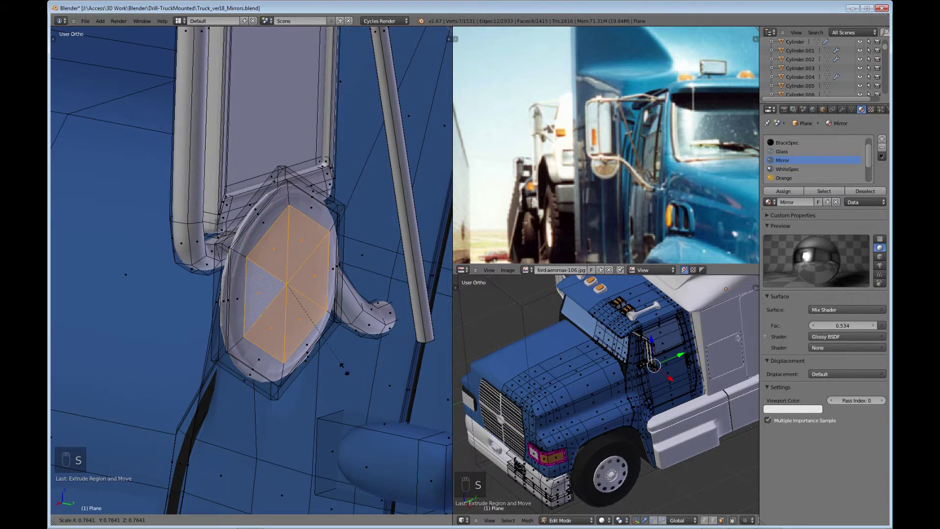
{"action": "left_click", "coordinate": [341, 365]}
Select the whole linked round mirror, shade it smooth, and return to Object Mode
{"action": "scroll", "coordinate": [292, 250], "scroll_direction": "down", "scroll_amount": 1}
{"action": "key", "text": "a"}
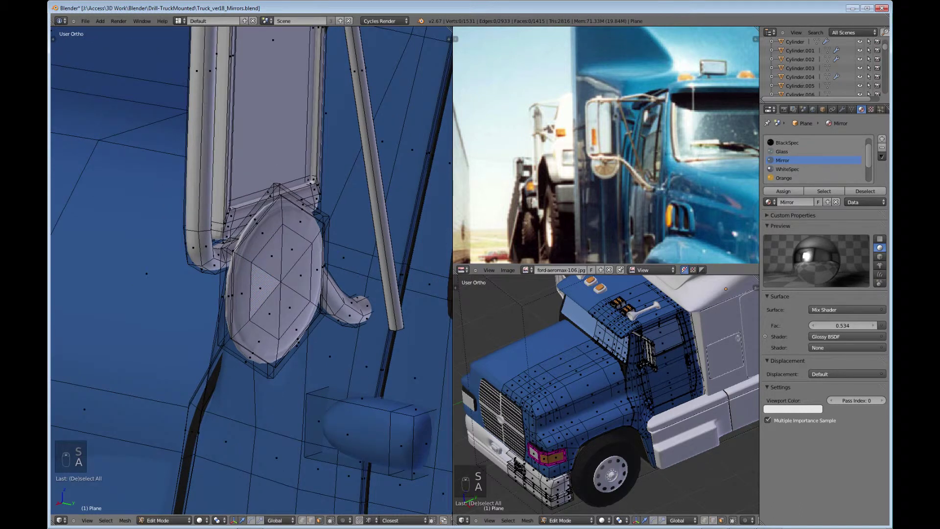
{"action": "right_click", "coordinate": [293, 250]}
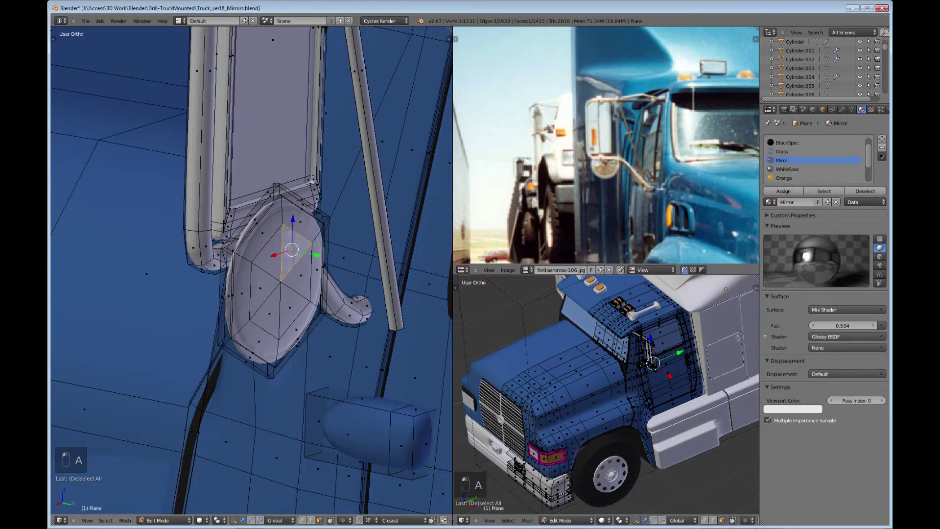
{"action": "key", "text": "l"}
{"action": "key", "text": "t"}
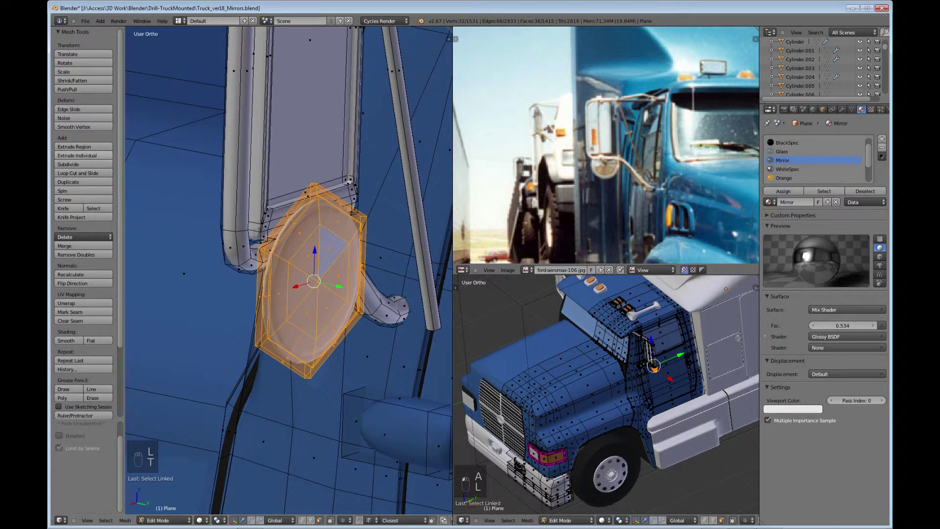
{"action": "left_click", "coordinate": [66, 341]}
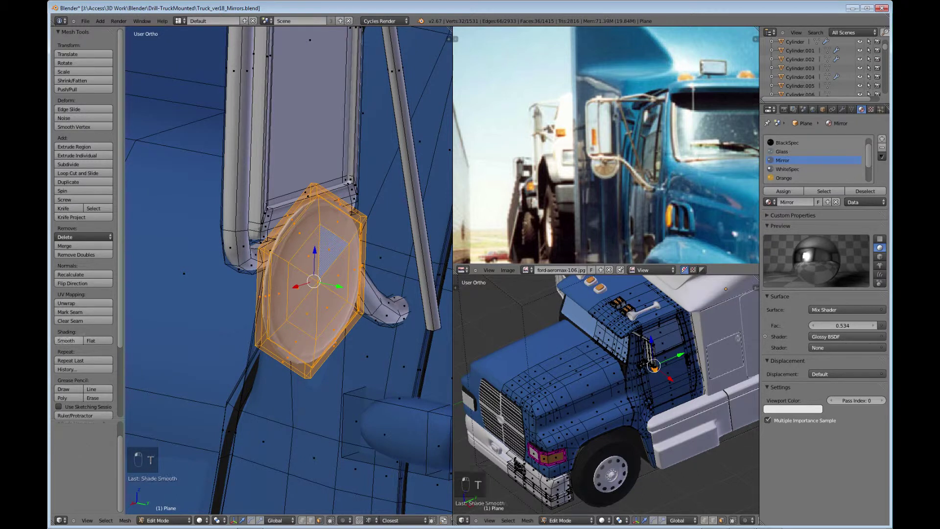
{"action": "key", "text": "a"}
{"action": "key", "text": "Tab"}
Examine the finished side mirror assembly and the whole truck from several angles against the reference photo
{"action": "scroll", "coordinate": [289, 270], "scroll_direction": "down", "scroll_amount": 2}
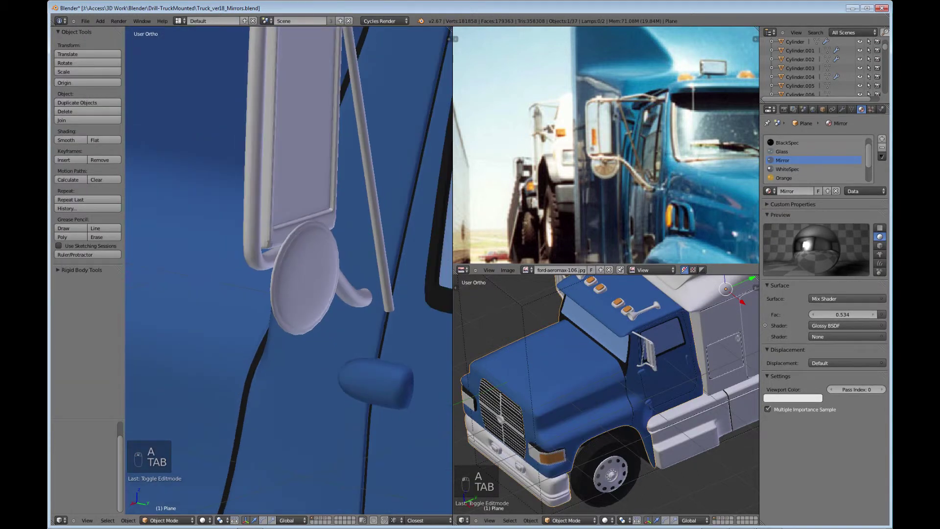
{"action": "middle_click_drag", "start_coordinate": [318, 275], "coordinate": [289, 270]}
{"action": "scroll", "coordinate": [289, 271], "scroll_direction": "down", "scroll_amount": 3}
{"action": "middle_click_drag", "start_coordinate": [211, 267], "coordinate": [411, 260]}
{"action": "scroll", "coordinate": [289, 271], "scroll_direction": "down", "scroll_amount": 3}
{"action": "scroll", "coordinate": [397, 262], "scroll_direction": "down", "scroll_amount": 3}
{"action": "mouse_move", "coordinate": [279, 282]}
{"action": "middle_mouse_down"}
{"action": "mouse_move", "coordinate": [363, 260]}
{"action": "mouse_move", "coordinate": [406, 262]}
{"action": "mouse_move", "coordinate": [346, 294]}
{"action": "mouse_move", "coordinate": [235, 292]}
{"action": "mouse_move", "coordinate": [294, 289]}
{"action": "middle_mouse_up"}
{"action": "scroll", "coordinate": [289, 270], "scroll_direction": "down", "scroll_amount": 3}
{"action": "scroll", "coordinate": [289, 271], "scroll_direction": "up", "scroll_amount": 3}
{"action": "scroll", "coordinate": [289, 269], "scroll_direction": "up", "scroll_amount": 3}
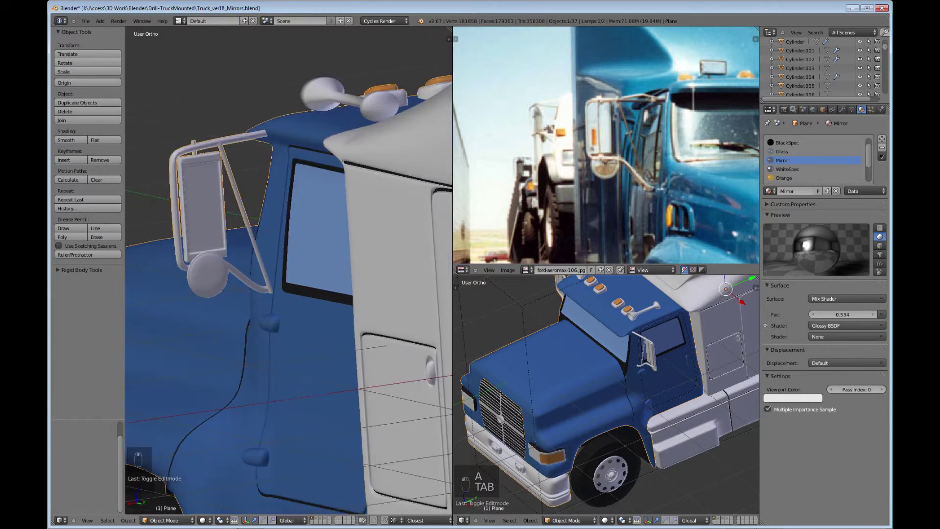
{"action": "middle_click_drag", "start_coordinate": [276, 294], "coordinate": [322, 237], "text": "shift"}
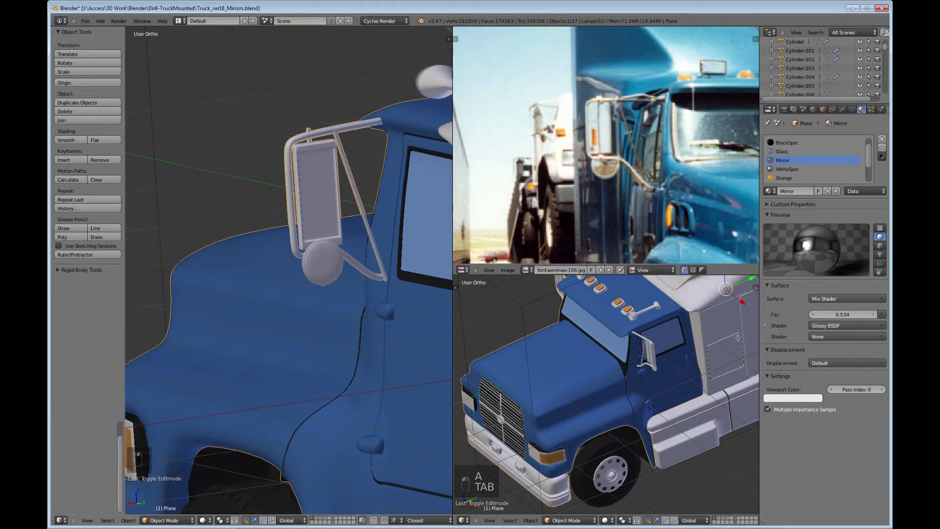
{"action": "middle_click_drag", "start_coordinate": [289, 318], "coordinate": [273, 405], "text": "shift"}
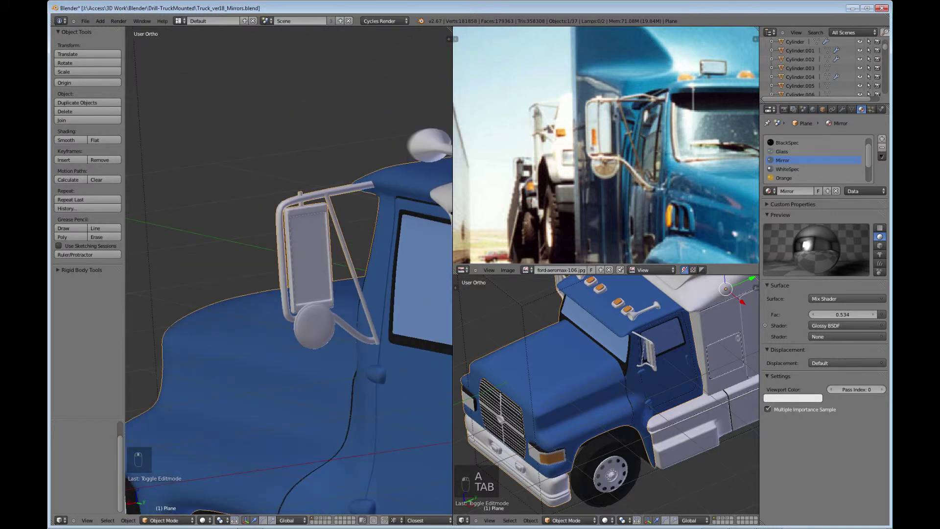
{"action": "scroll", "coordinate": [289, 272], "scroll_direction": "down", "scroll_amount": 3}
{"action": "scroll", "coordinate": [289, 272], "scroll_direction": "down", "scroll_amount": 3}
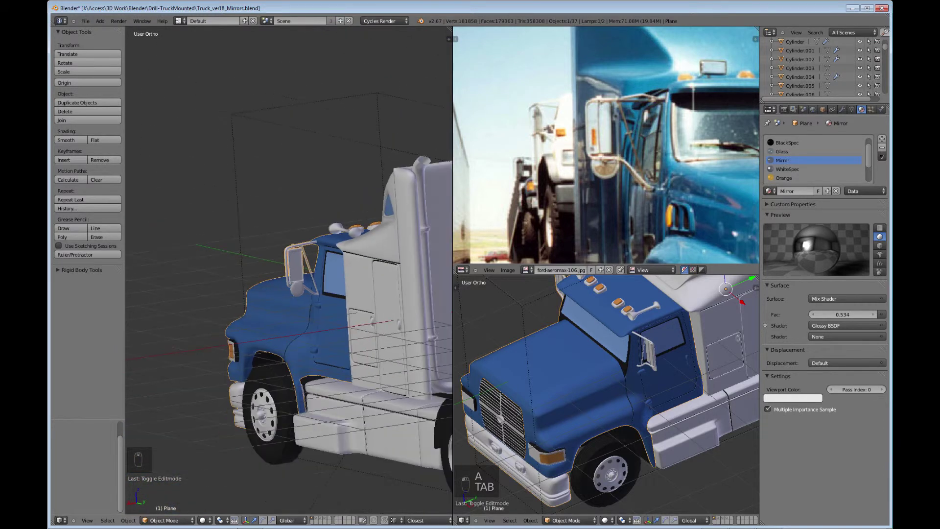
{"action": "middle_click_drag", "start_coordinate": [265, 275], "coordinate": [331, 303]}
{"action": "scroll", "coordinate": [331, 303], "scroll_direction": "up", "scroll_amount": 1}
{"action": "key", "text": "t"}
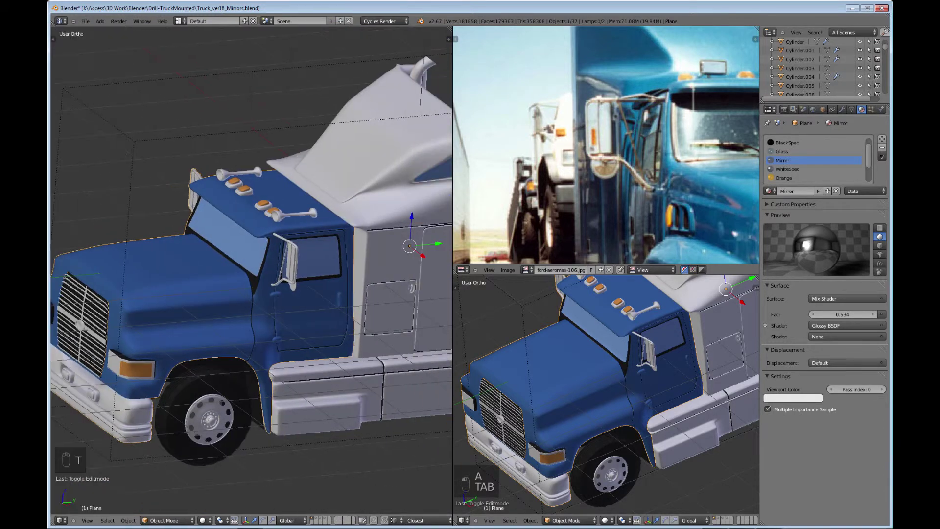
{"action": "scroll", "coordinate": [274, 274], "scroll_direction": "down", "scroll_amount": 7}
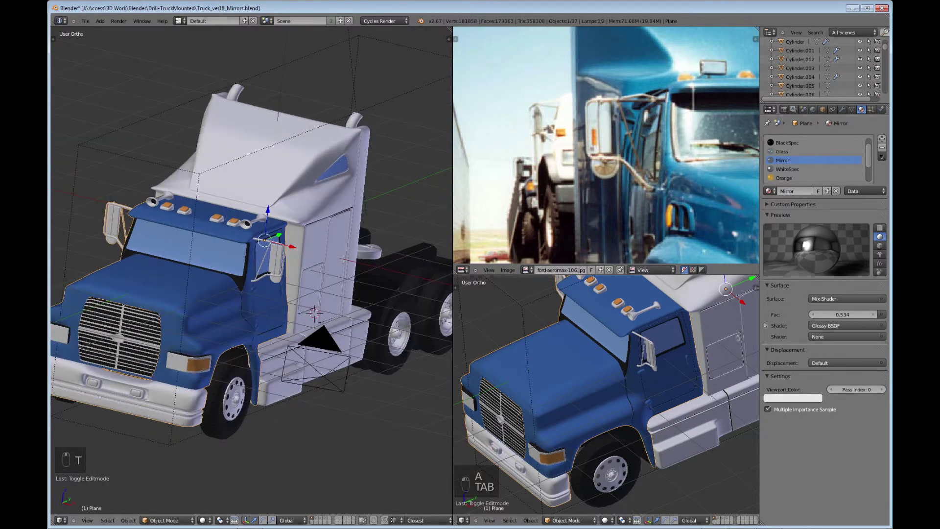
{"action": "middle_click_drag", "start_coordinate": [274, 275], "coordinate": [277, 296]}
{"action": "scroll", "coordinate": [276, 296], "scroll_direction": "up", "scroll_amount": 1}
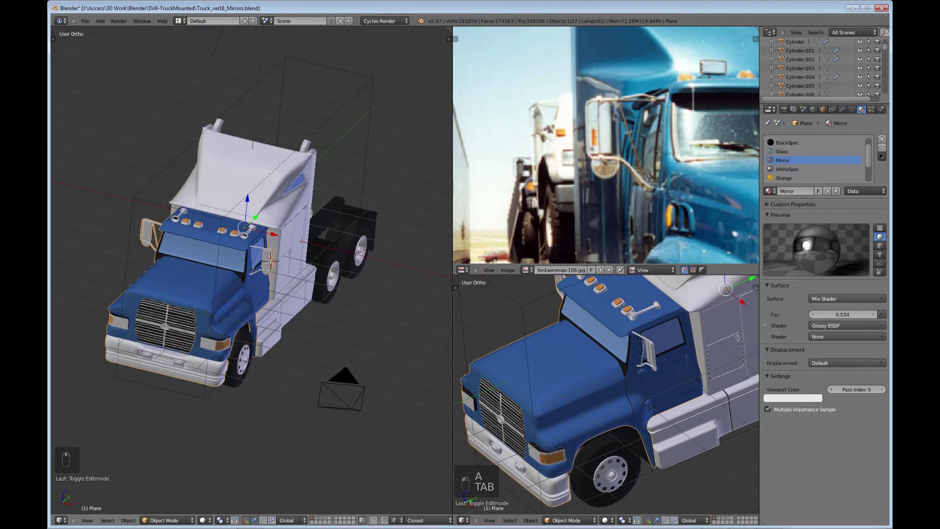
Switch the large viewport to Rendered shading and inspect the truck's mirrors and materials from both sides
{"action": "left_click", "coordinate": [205, 520]}
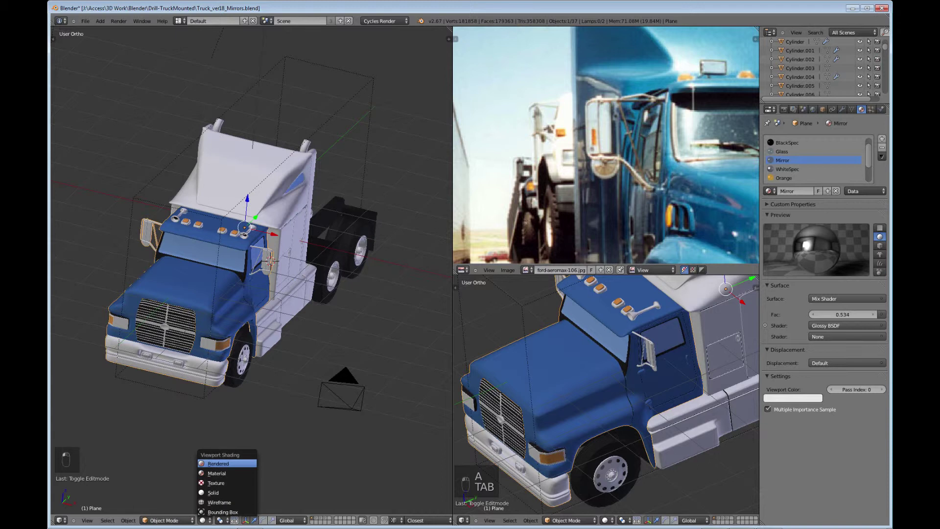
{"action": "left_click", "coordinate": [218, 463]}
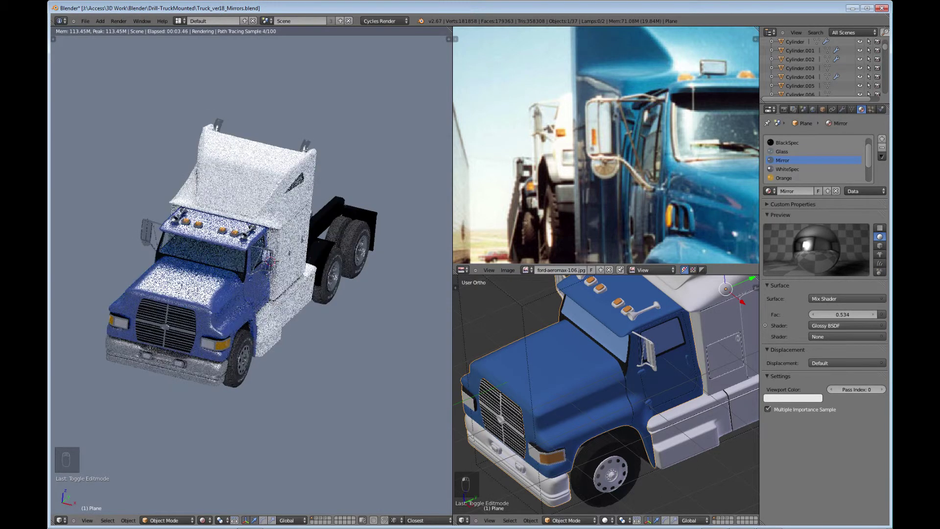
{"action": "middle_click_drag", "start_coordinate": [235, 304], "coordinate": [390, 283]}
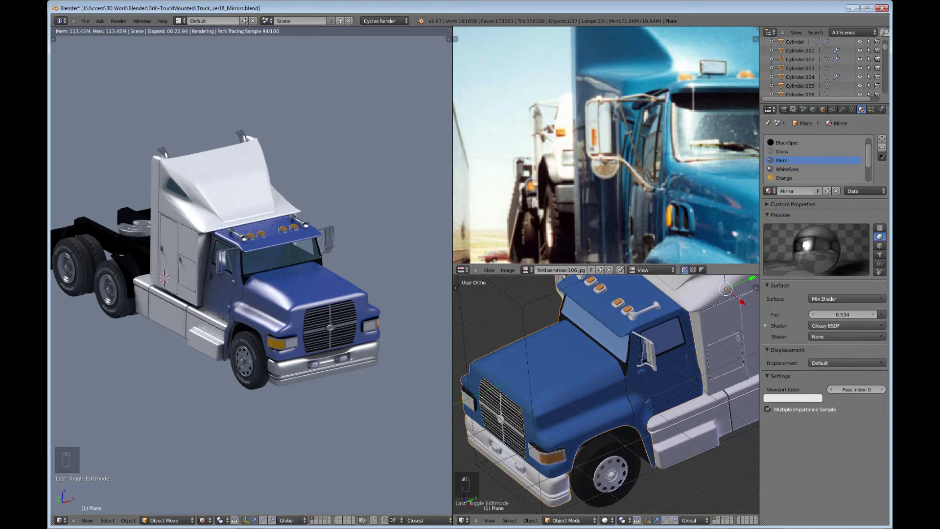
{"action": "left_click", "coordinate": [768, 191]}
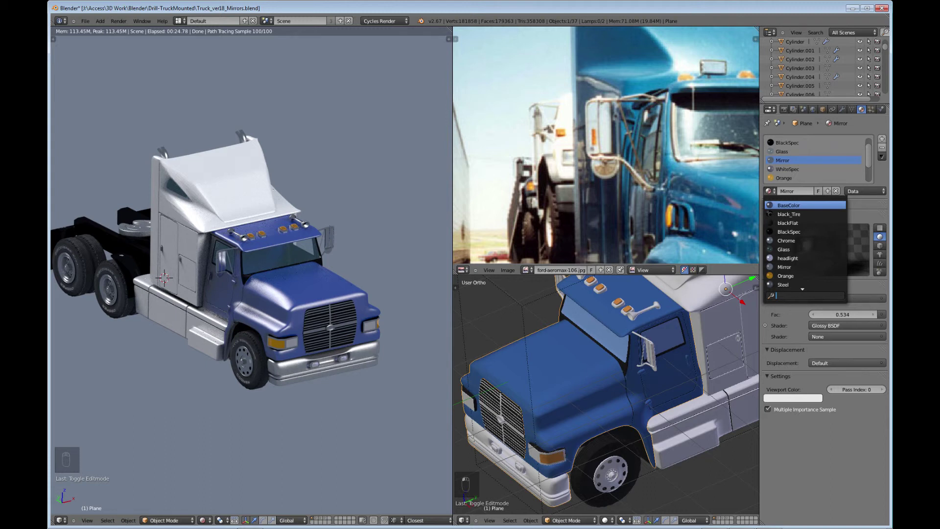
{"action": "middle_click_drag", "start_coordinate": [289, 254], "coordinate": [168, 258]}
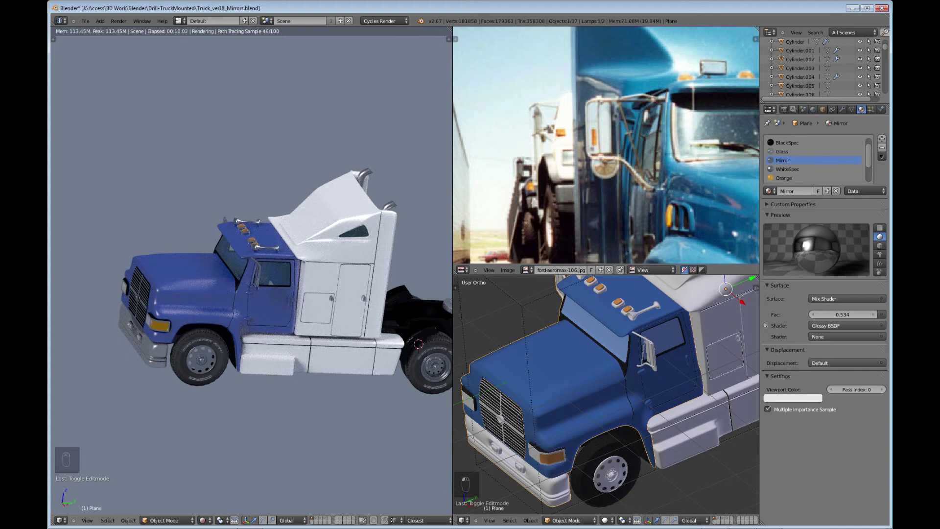
{"action": "middle_click_drag", "start_coordinate": [168, 245], "coordinate": [185, 254]}
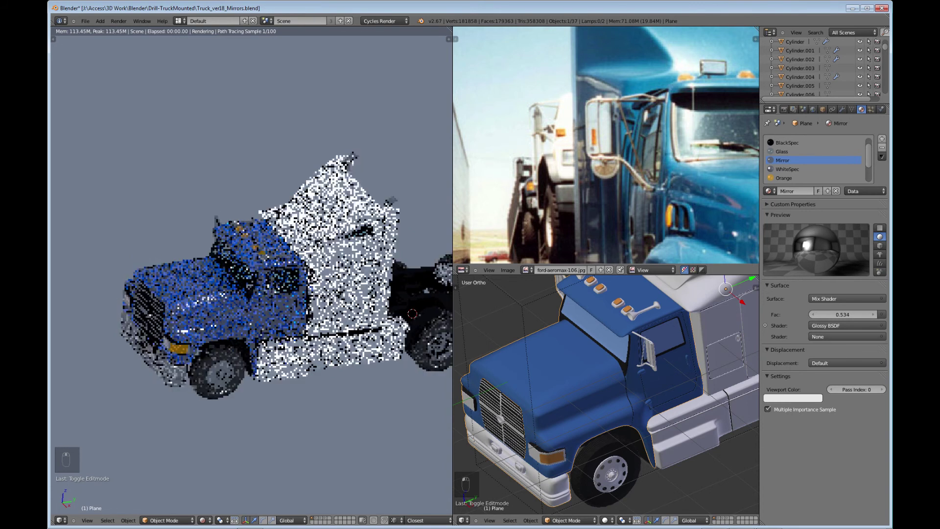